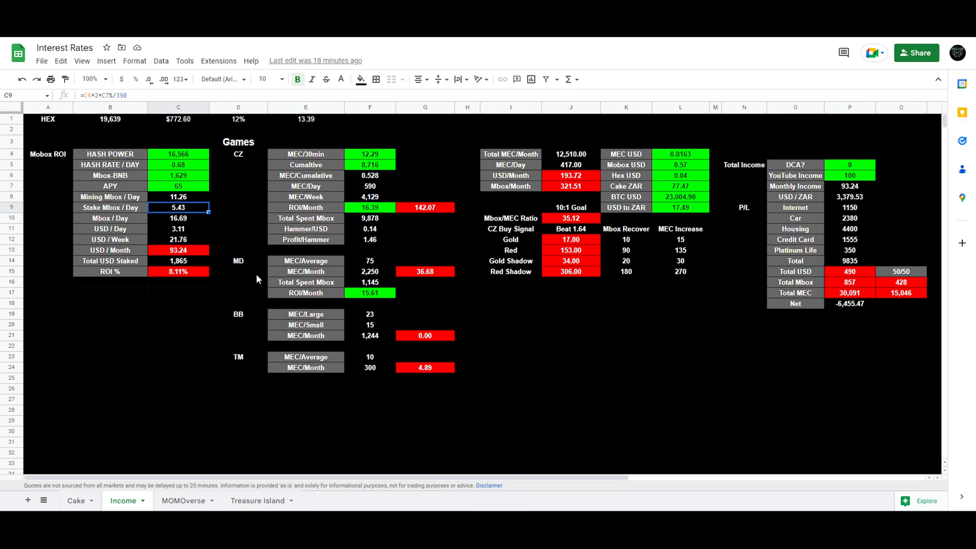
- Add a new sheet to the spreadsheet and fill all of its cells with black
click(28, 500)
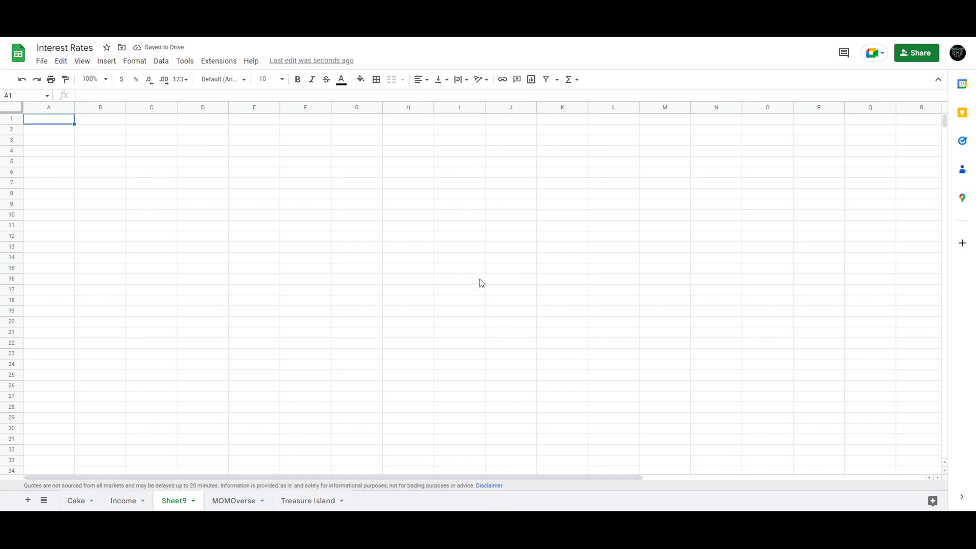
click(346, 218)
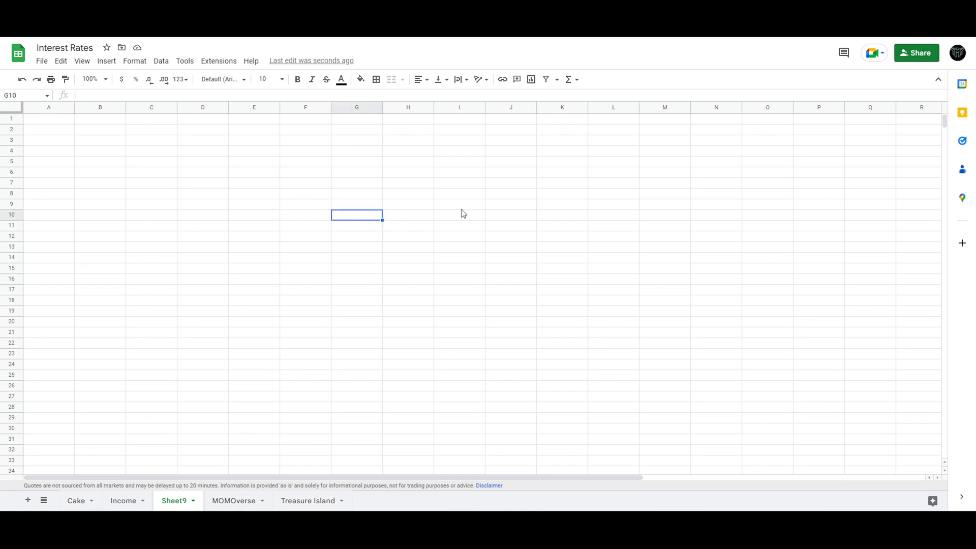
key(ctrl+a)
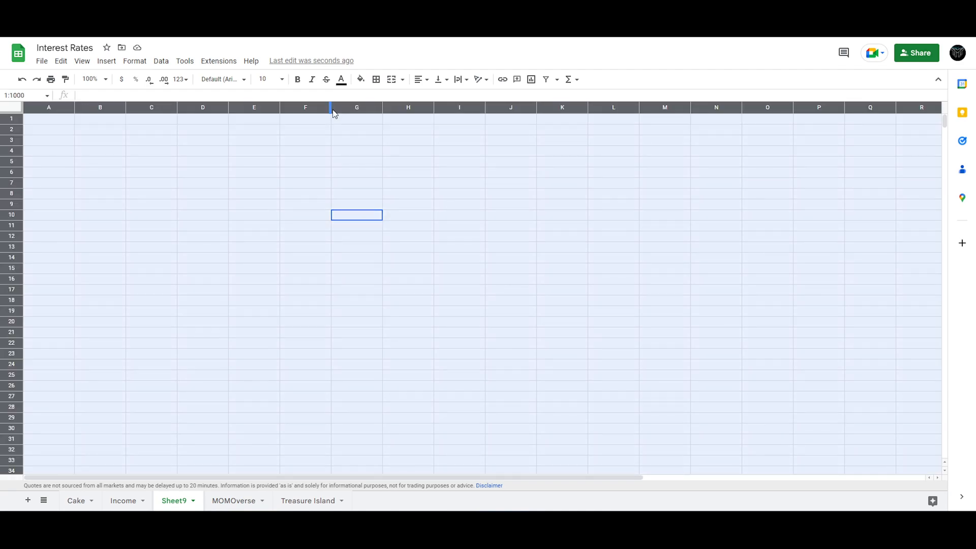
click(341, 83)
click(341, 82)
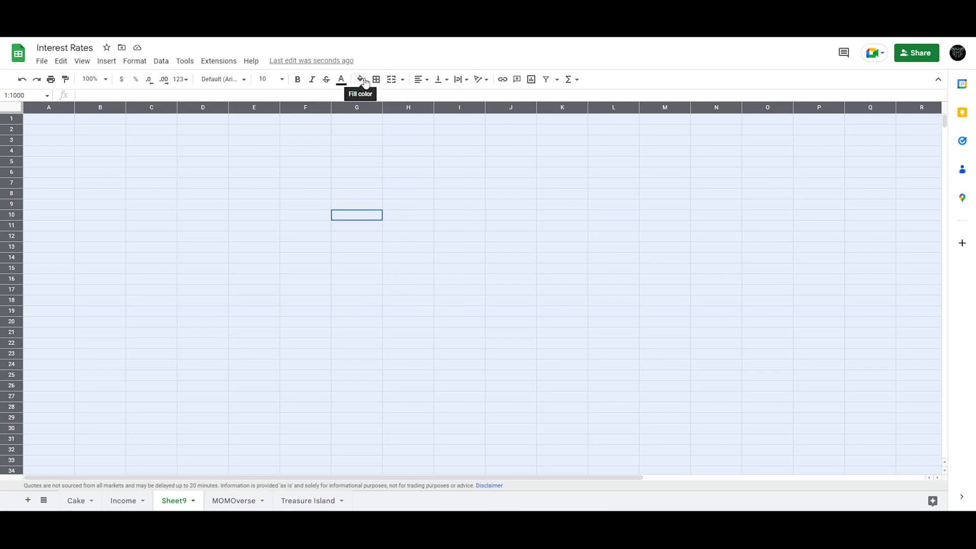
click(360, 79)
click(365, 114)
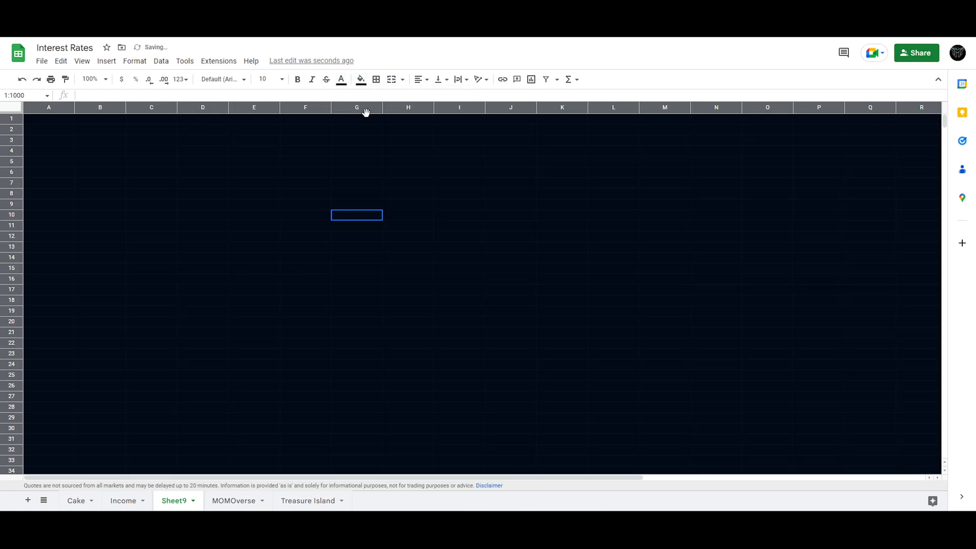
- Set the text color of all cells to white and align their contents to the horizontal center and vertical middle
click(343, 86)
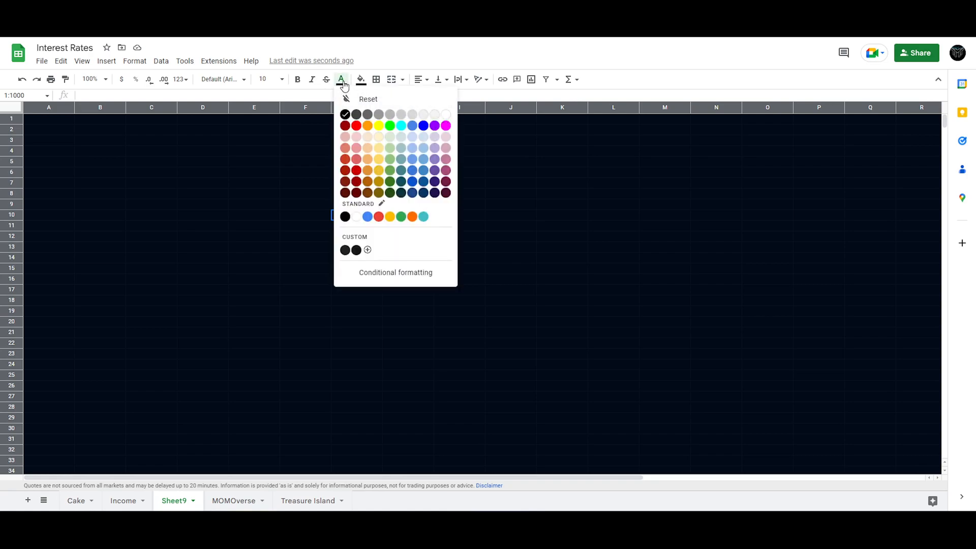
click(444, 113)
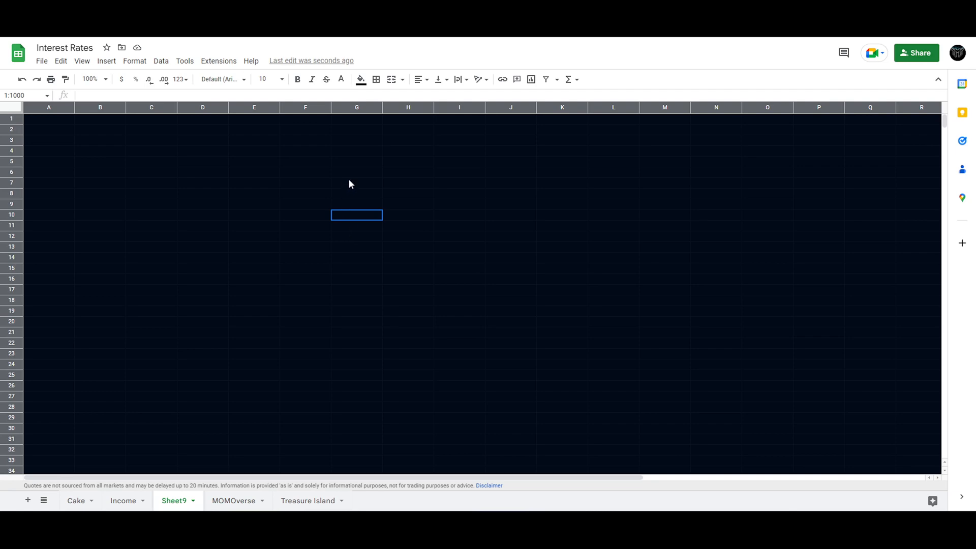
click(431, 82)
click(432, 96)
click(441, 80)
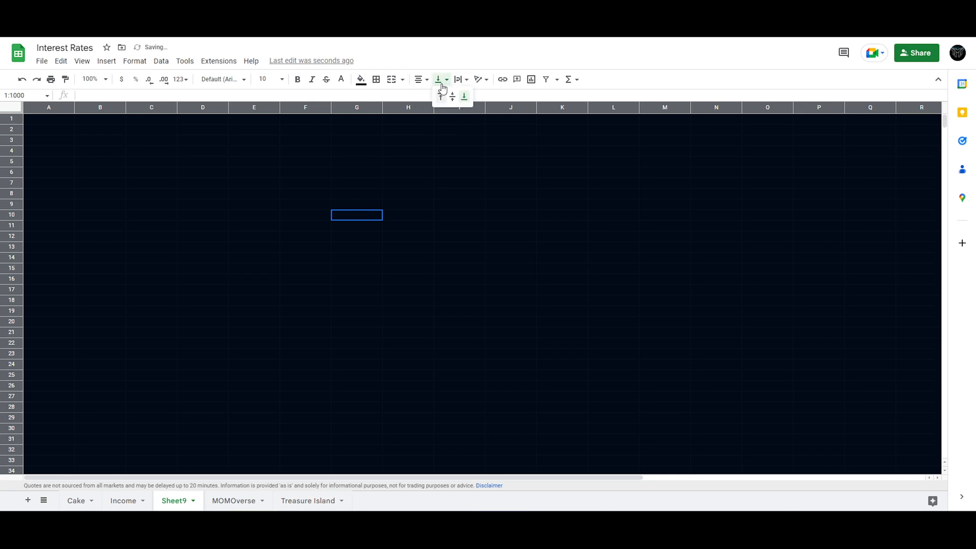
click(455, 102)
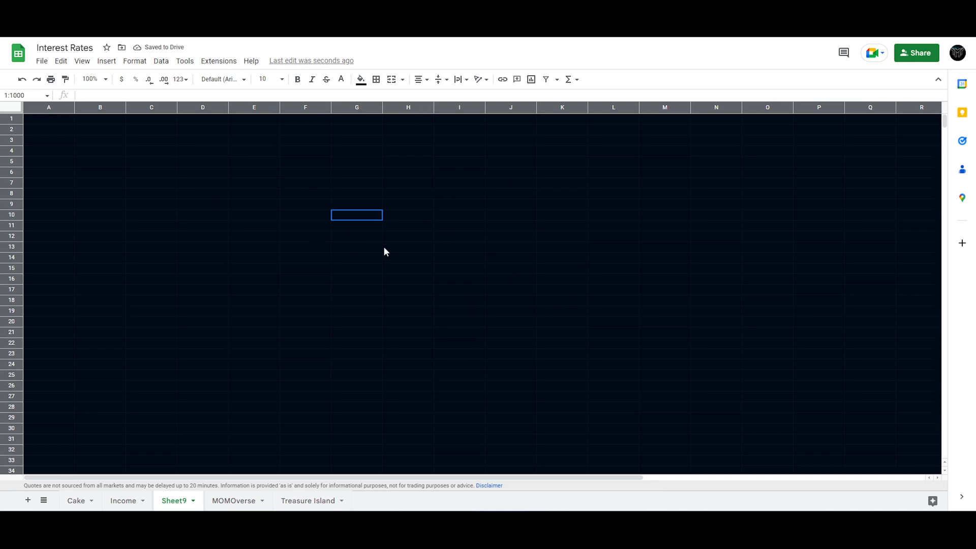
- Format the text of all cells as bold Arial at size 14
click(298, 80)
click(281, 80)
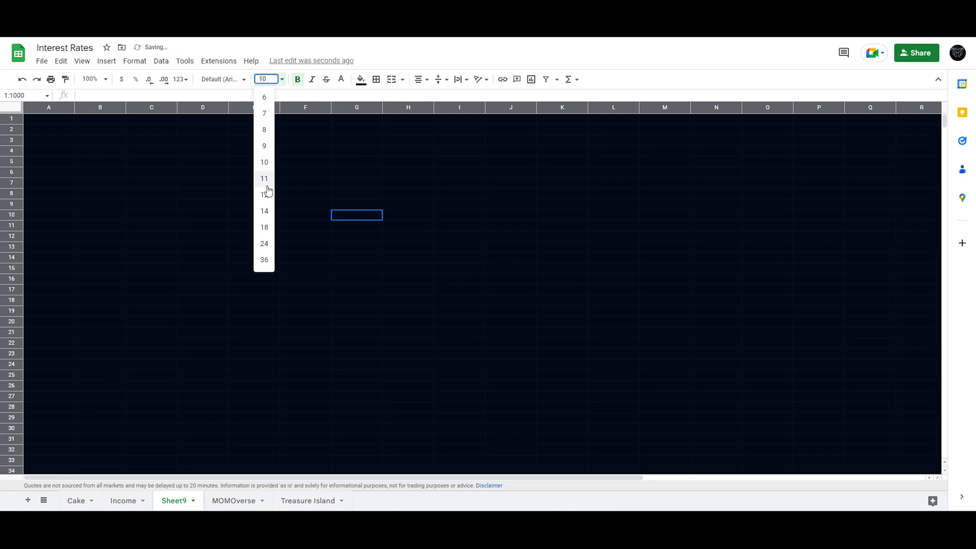
click(265, 212)
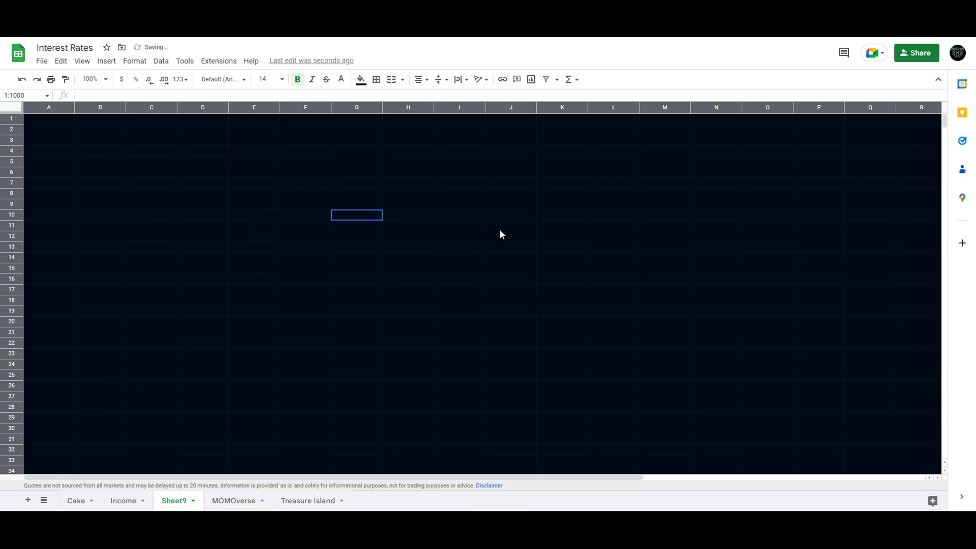
click(282, 79)
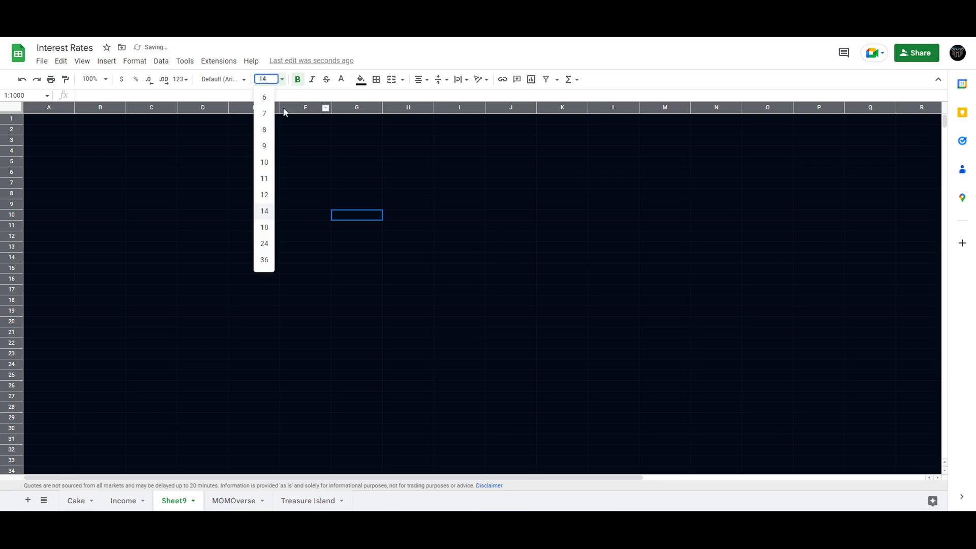
click(264, 211)
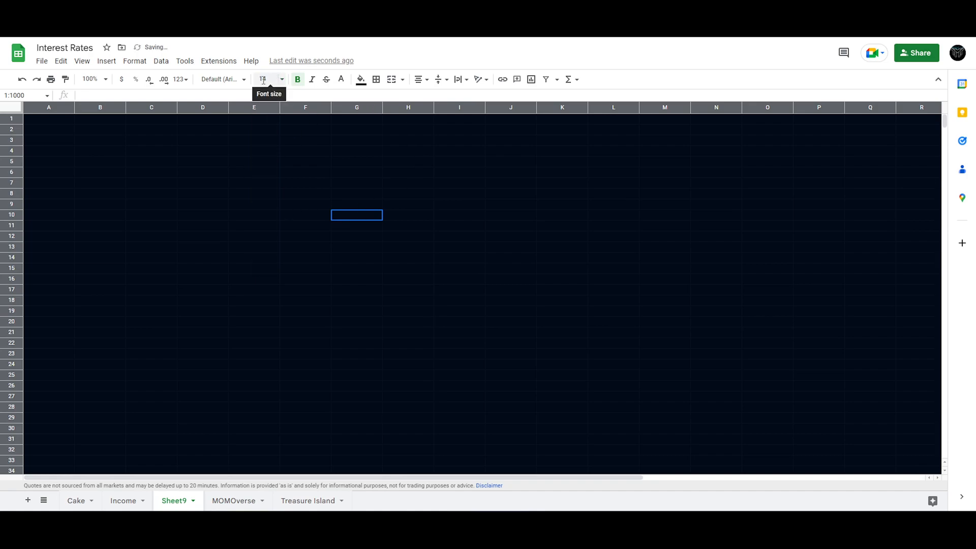
click(243, 80)
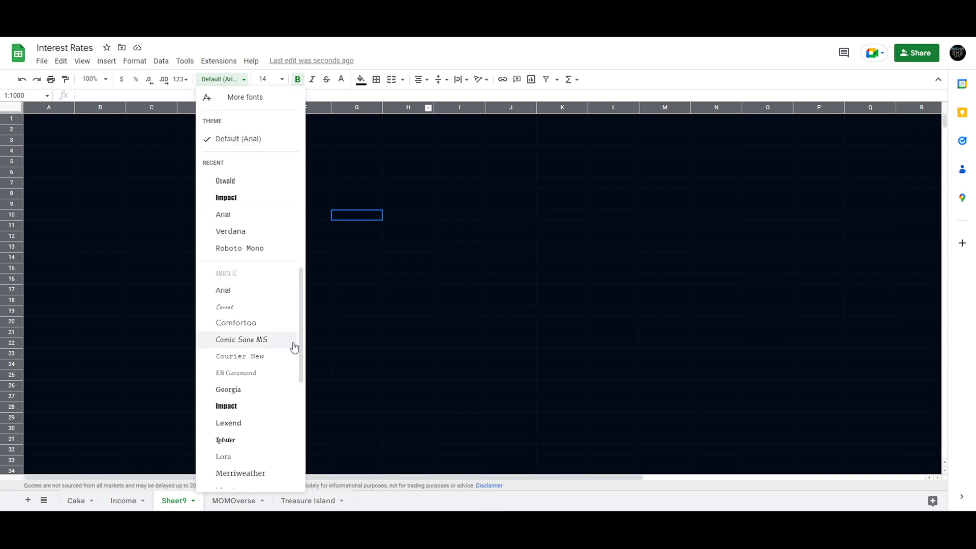
click(274, 291)
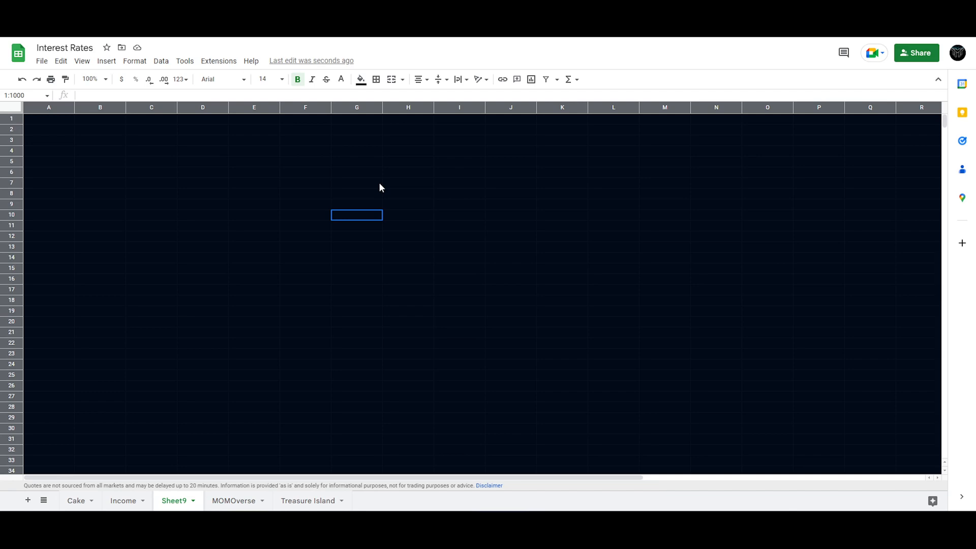
- Enter the label "Mbox/USD" in cell A1 of Sheet9
click(419, 214)
click(408, 289)
click(56, 163)
click(237, 184)
click(31, 150)
click(54, 121)
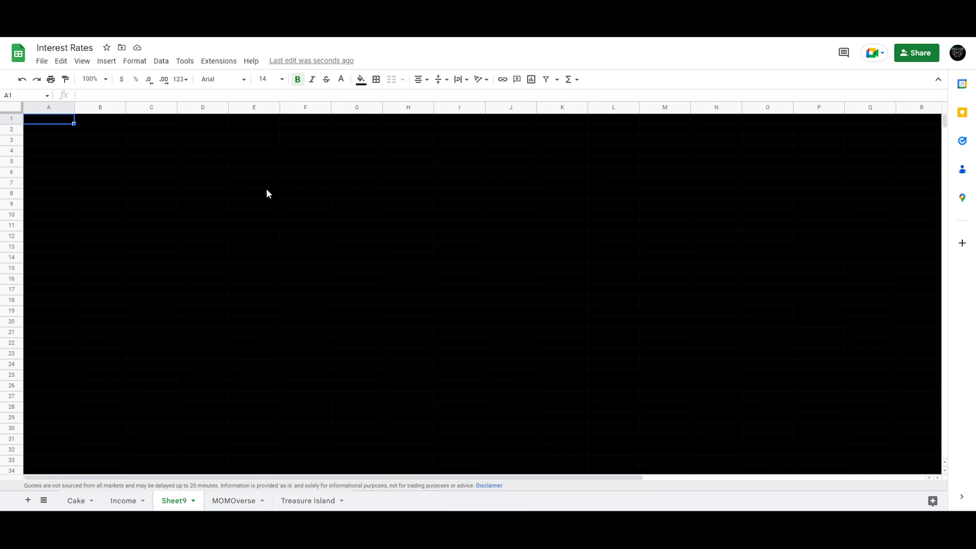
text(M)
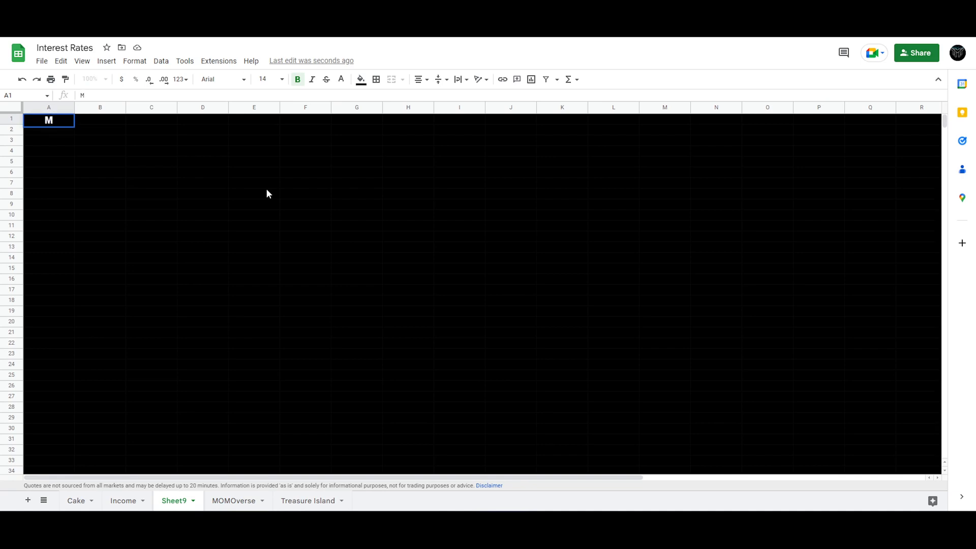
text(box/USD)
key(Return)
- Widen columns A and B of Sheet9 so the Mbox/USD label has more room
click(115, 123)
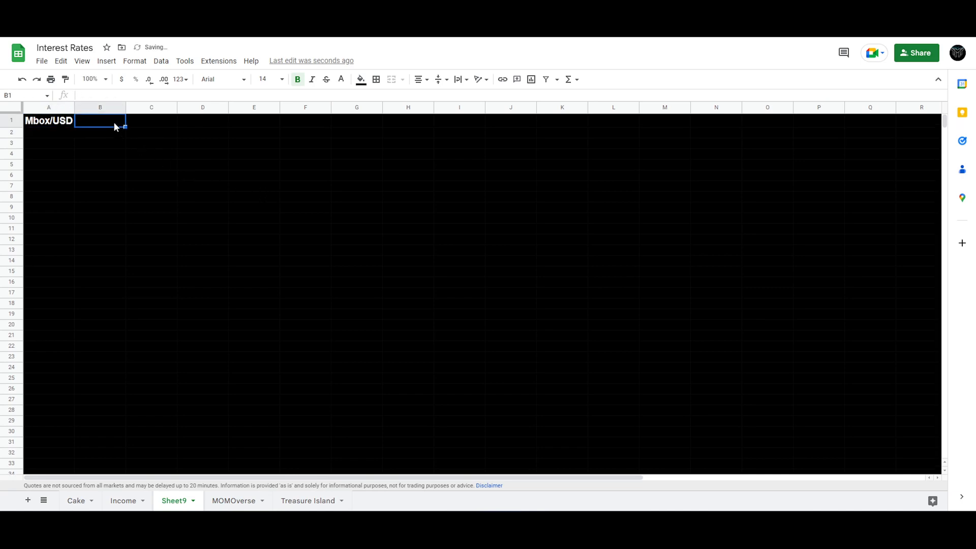
drag(74, 107, 195, 107)
click(216, 138)
click(152, 120)
click(307, 174)
click(164, 124)
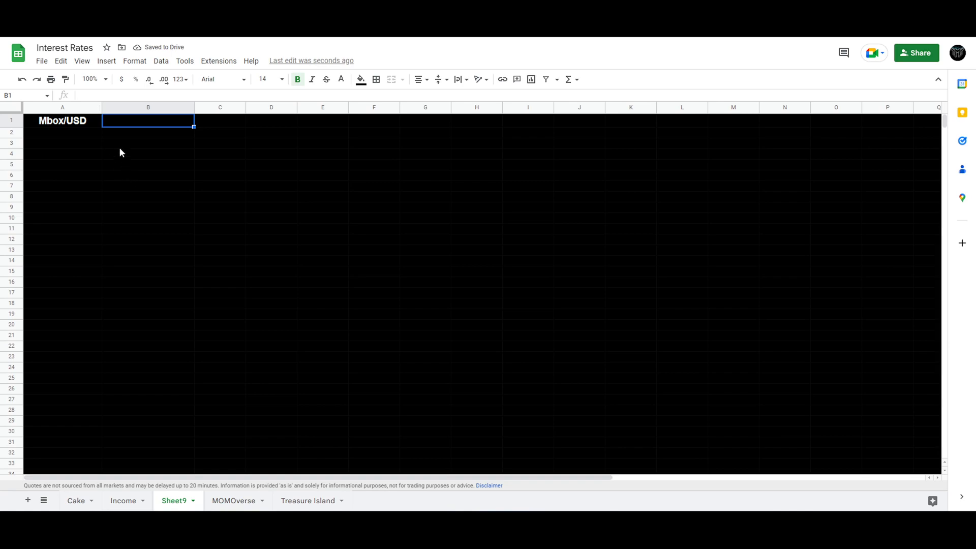
- Inspect the Mobox USD formula on the Income sheet and move Sheet9 behind Treasure Island in the sheet order
click(123, 503)
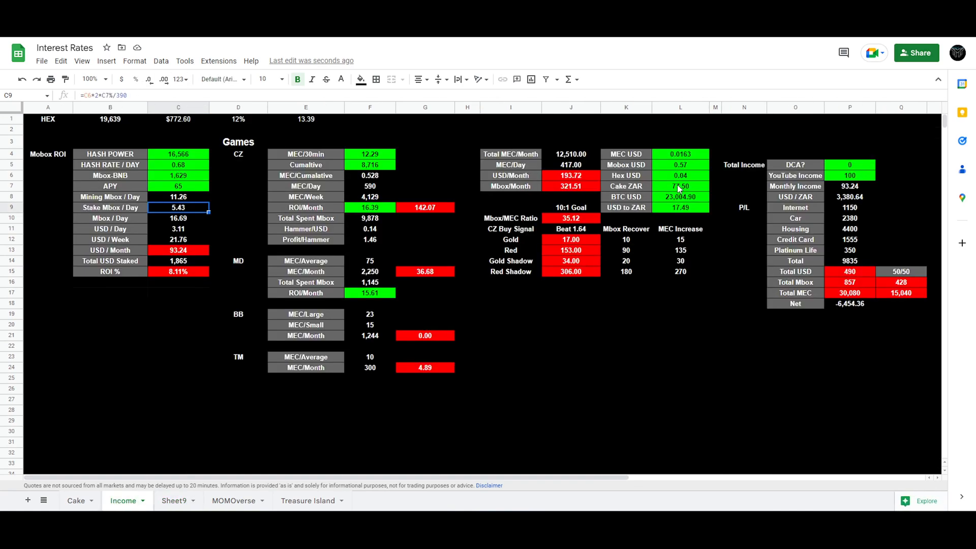
click(671, 169)
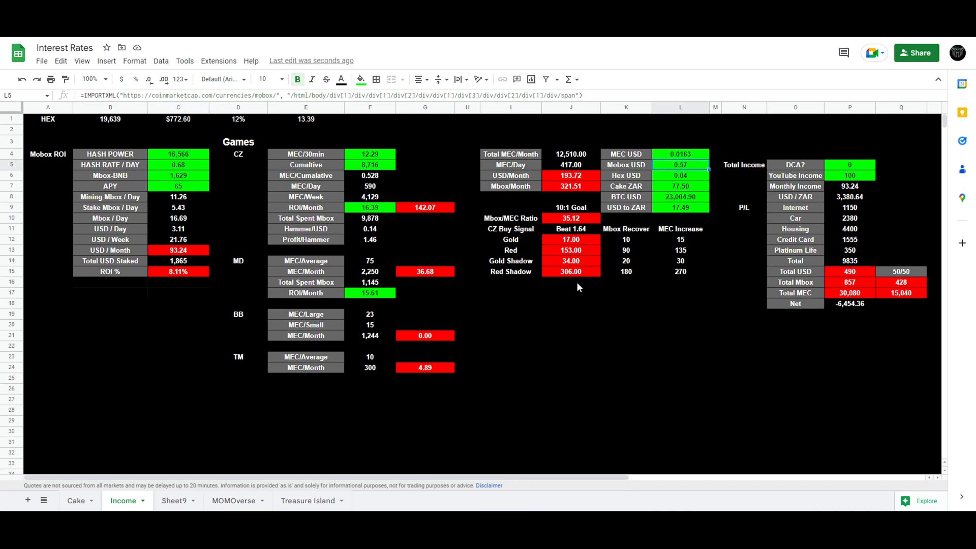
click(293, 502)
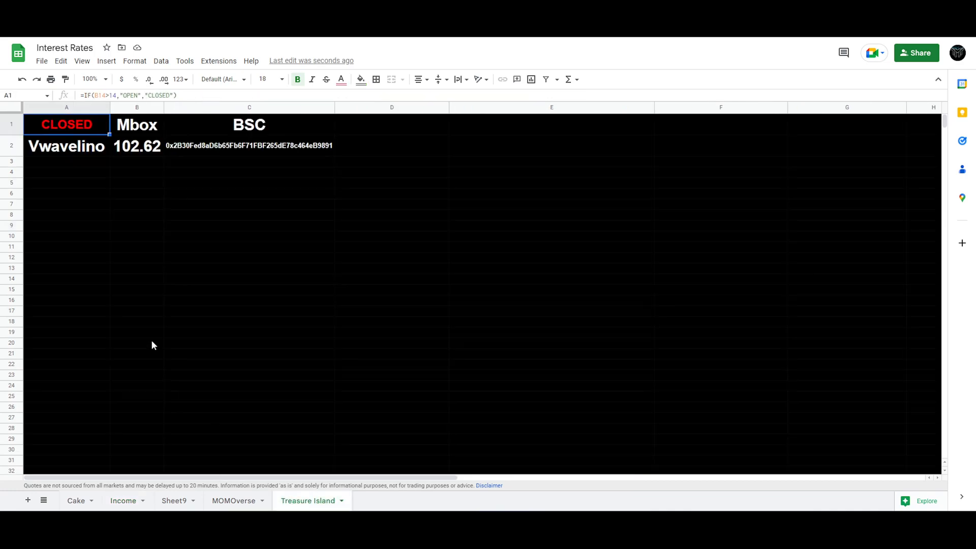
click(229, 502)
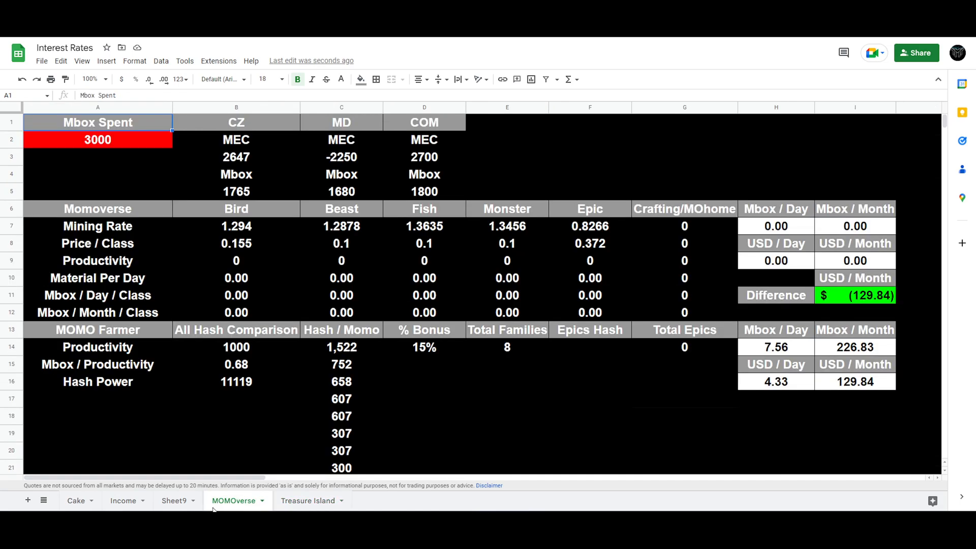
drag(175, 501, 325, 501)
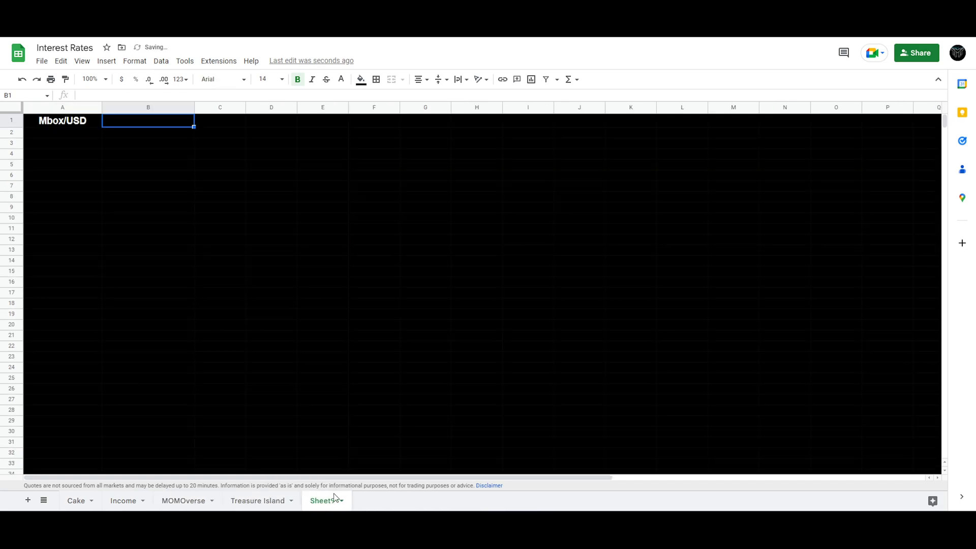
click(169, 152)
click(166, 125)
text(0.57)
key(ctrl+a)
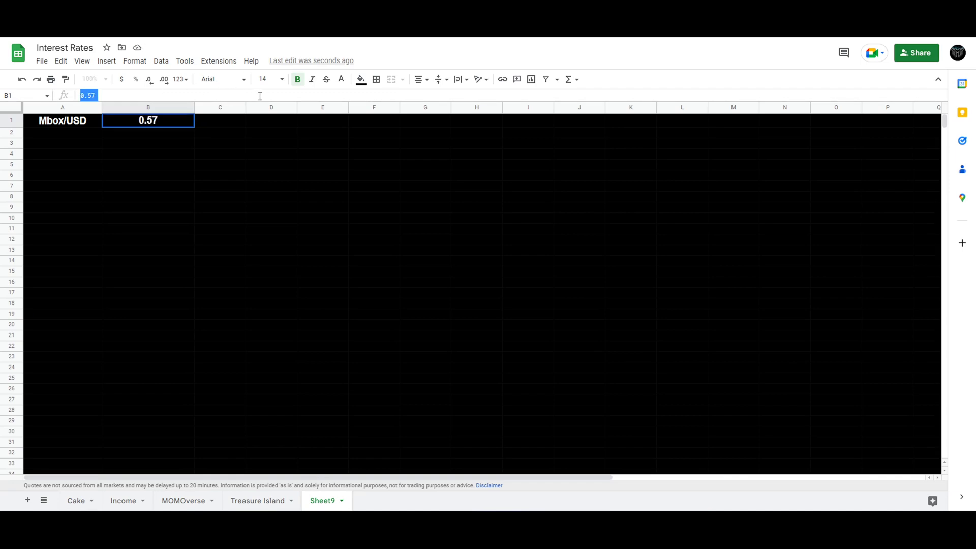
key(ctrl+x)
- Copy the full IMPORTXML formula of the Mobox USD value in cell L5 of the Income sheet
click(120, 500)
click(702, 260)
click(674, 162)
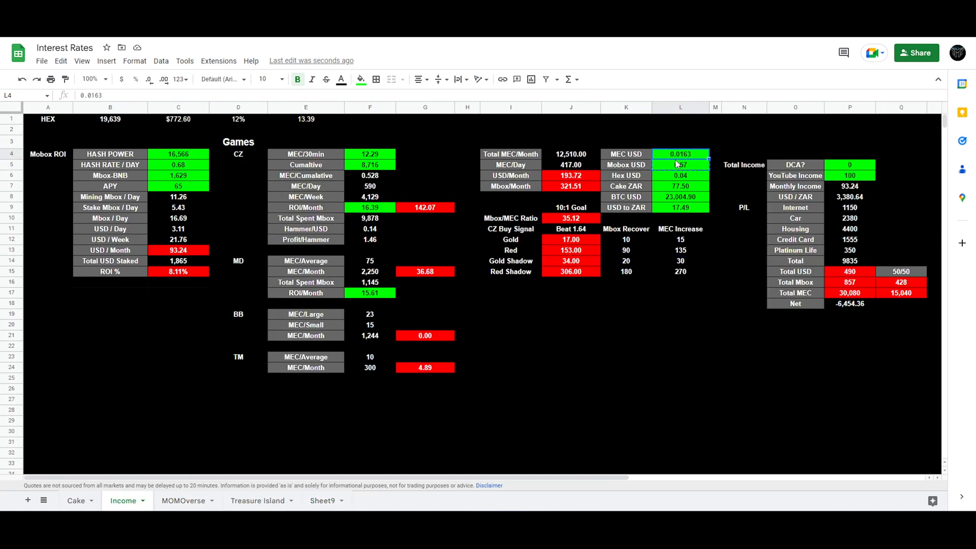
click(690, 167)
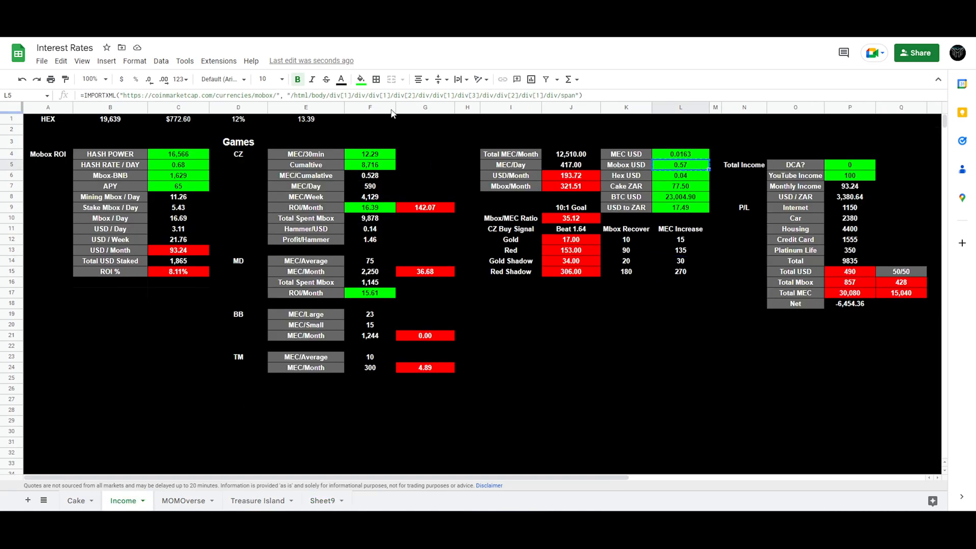
triple_click(359, 94)
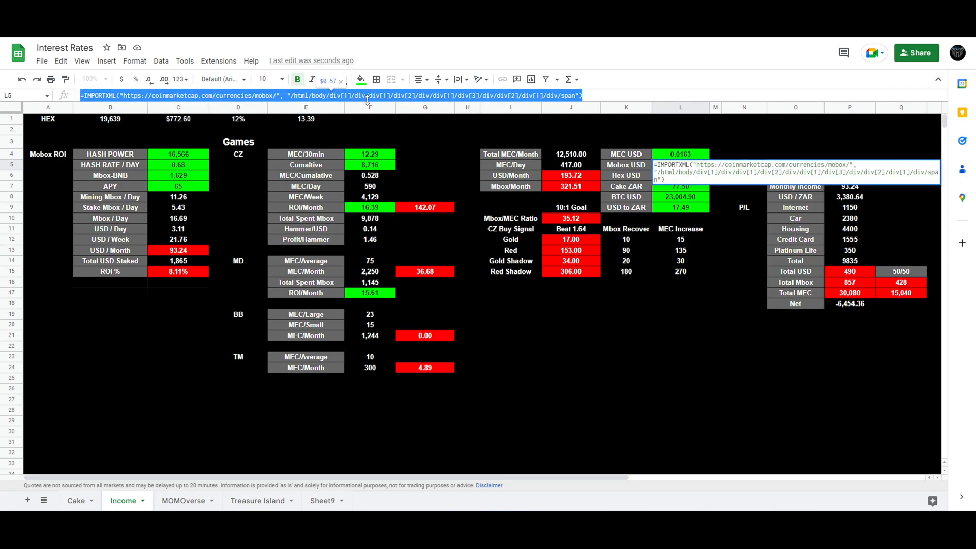
click(579, 366)
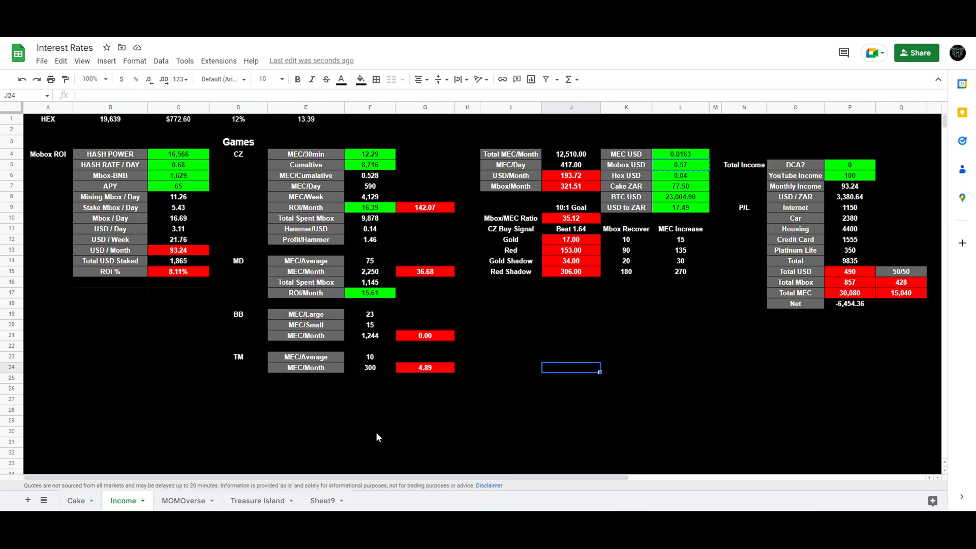
- Paste the copied IMPORTXML formula into cell B1 of Sheet9, beside the Mbox/USD label
click(323, 501)
click(174, 95)
key(ctrl+v)
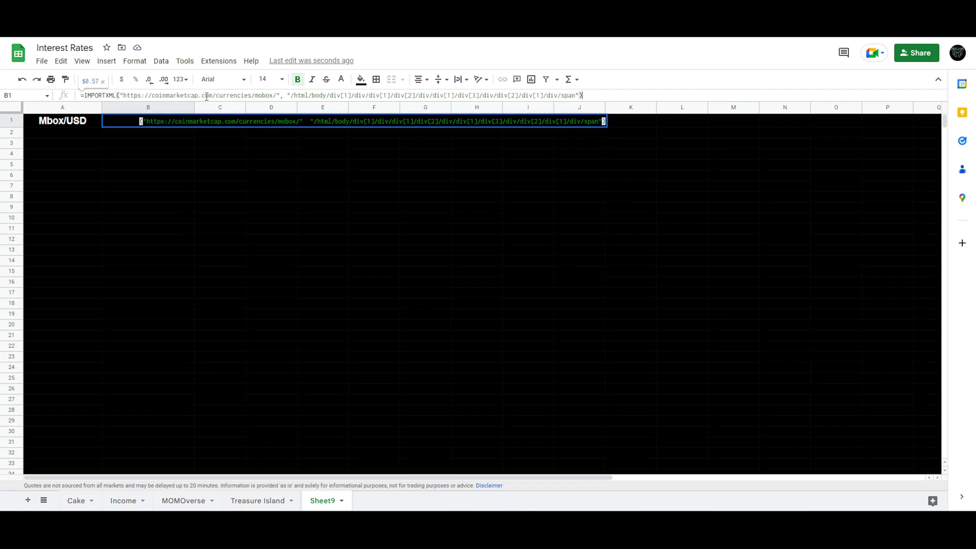
key(Return)
click(220, 225)
click(161, 122)
click(199, 196)
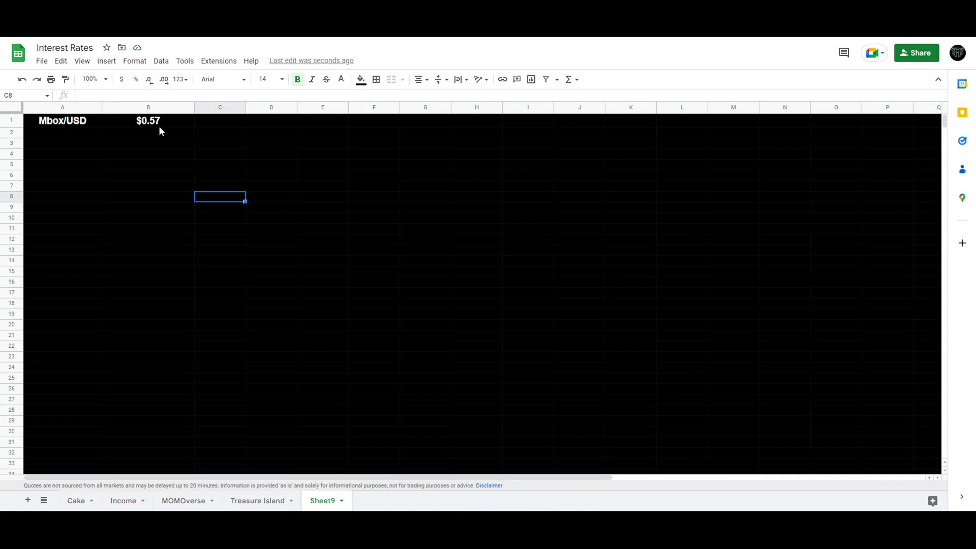
click(163, 119)
click(201, 153)
click(175, 121)
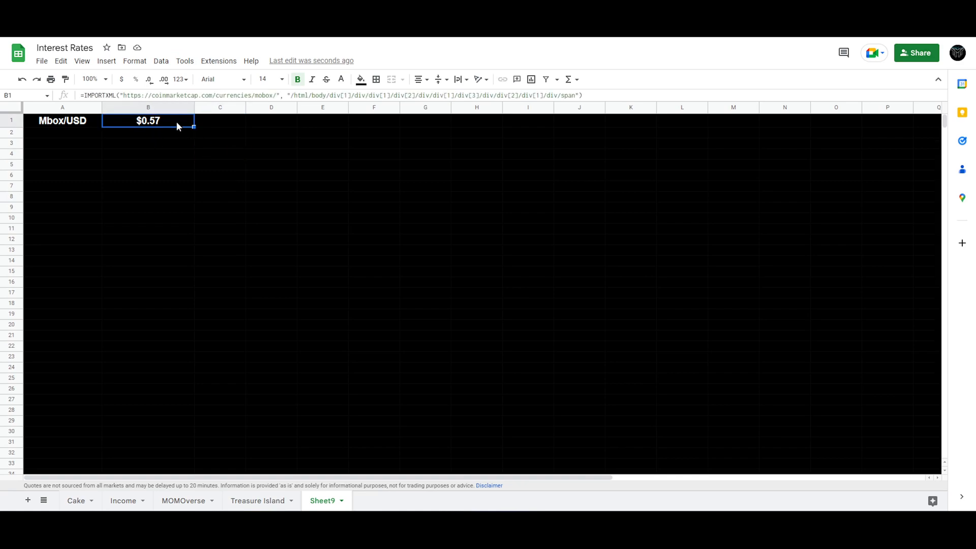
click(148, 183)
- Try moving the IMPORTXML formula from B1 to C1, undo the move, and select B1 again
click(149, 126)
click(224, 125)
key(ctrl+v)
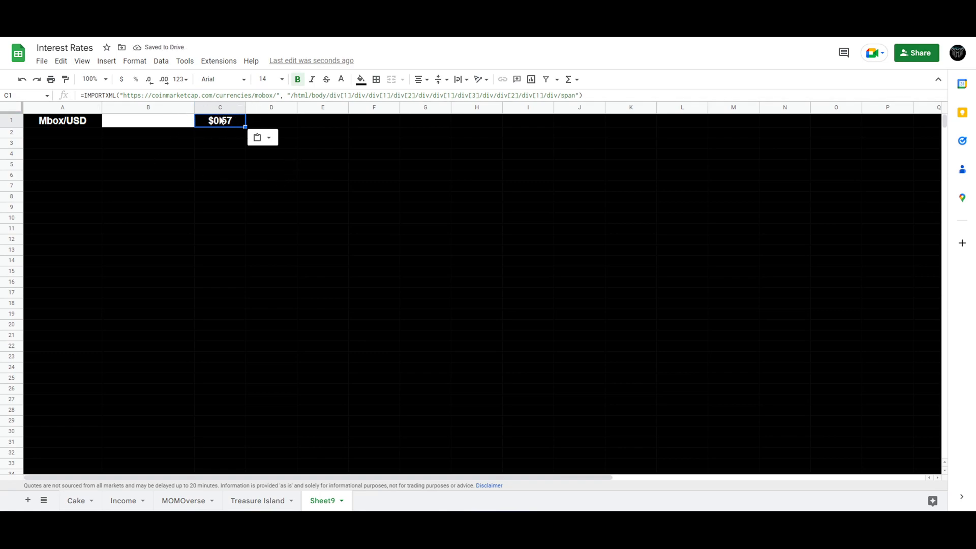
key(ctrl+z)
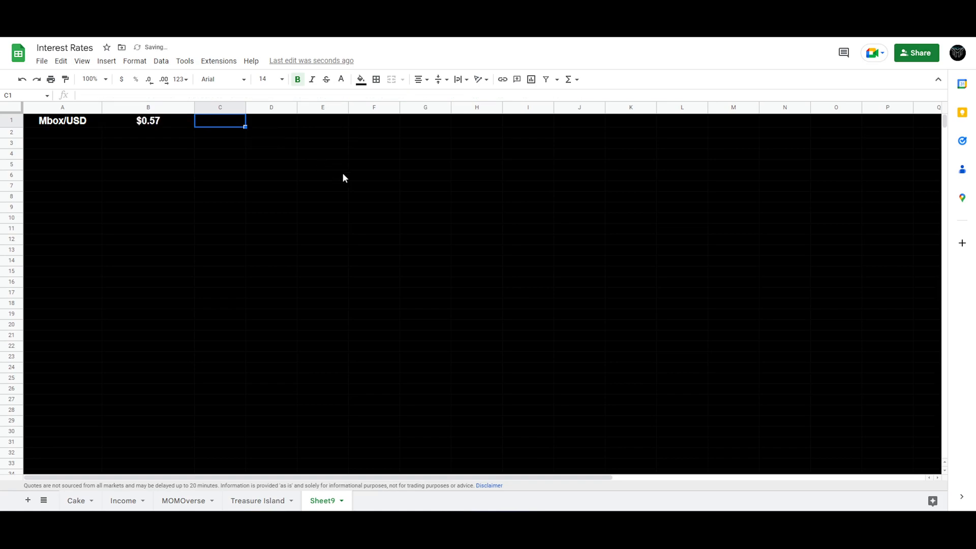
click(147, 122)
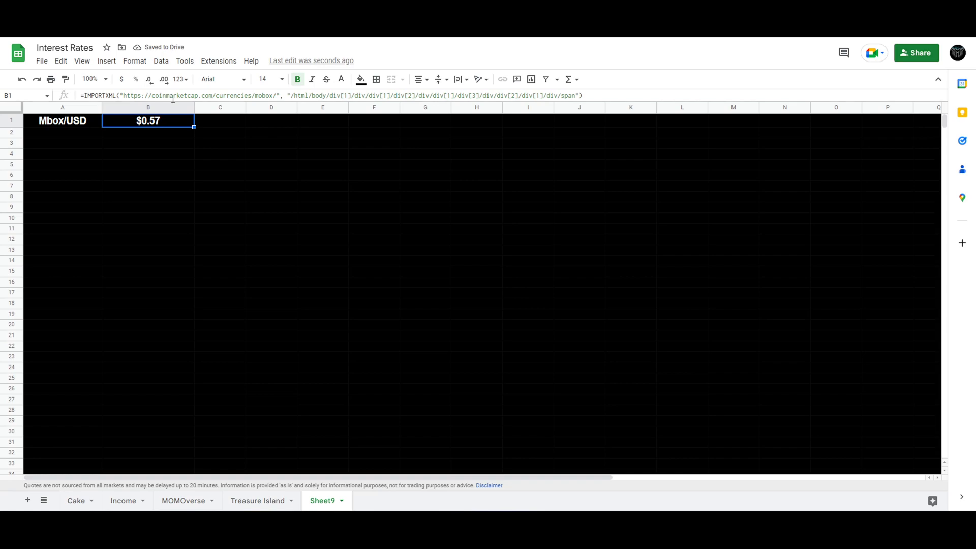
- Examine the XPath argument of the IMPORTXML formula in cell B1 without changing it
drag(291, 95, 574, 95)
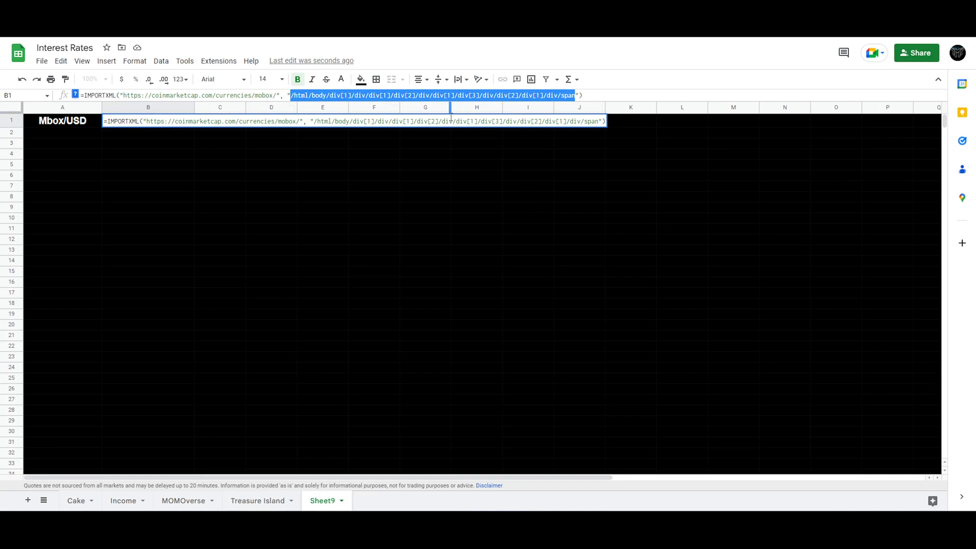
click(321, 158)
click(150, 122)
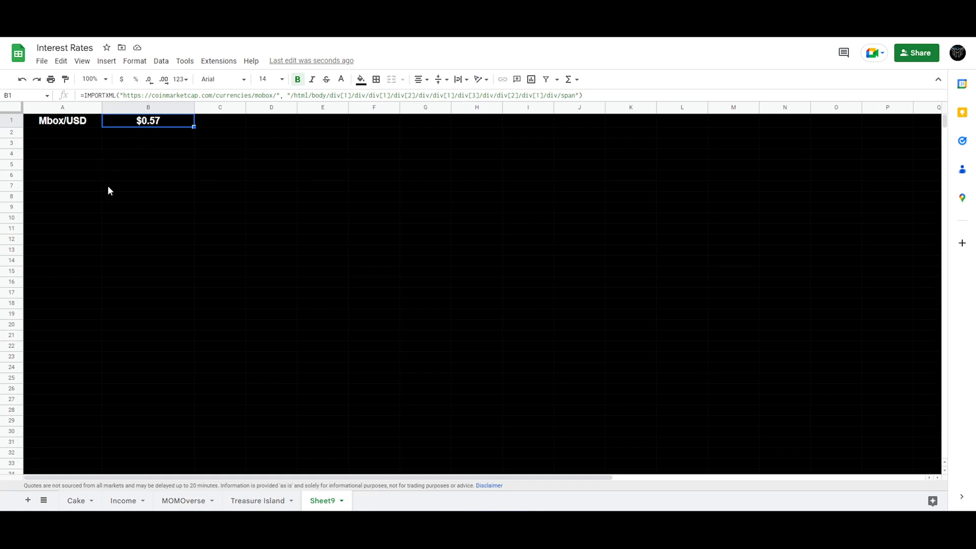
click(90, 146)
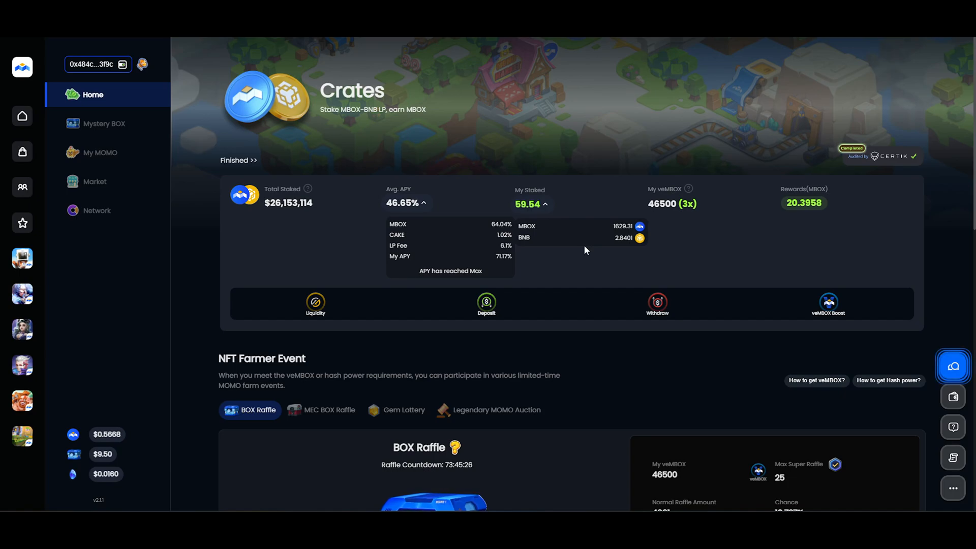
- On the MOBOX Crates page, review the average APY breakdown and the staked MBOX and BNB amounts
click(416, 210)
click(416, 210)
drag(500, 225, 510, 225)
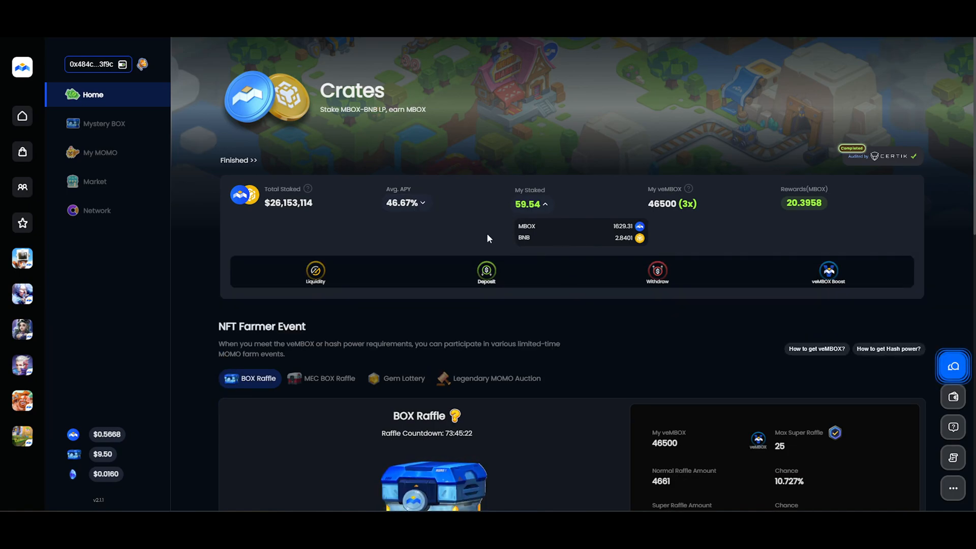
click(427, 208)
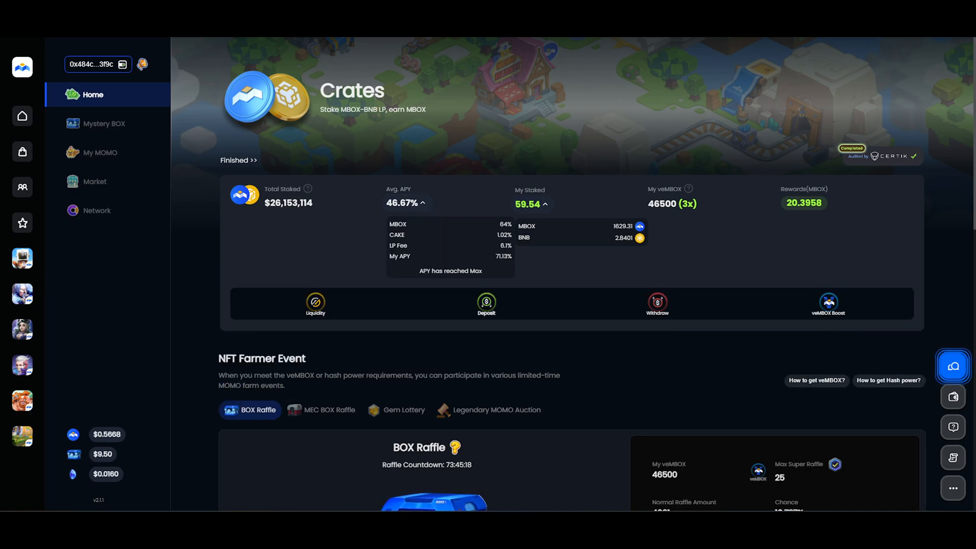
- Return to the Interest Rates spreadsheet and enter the label Mbox/BNB in cell A3 of Sheet9
key(ctrl+Tab)
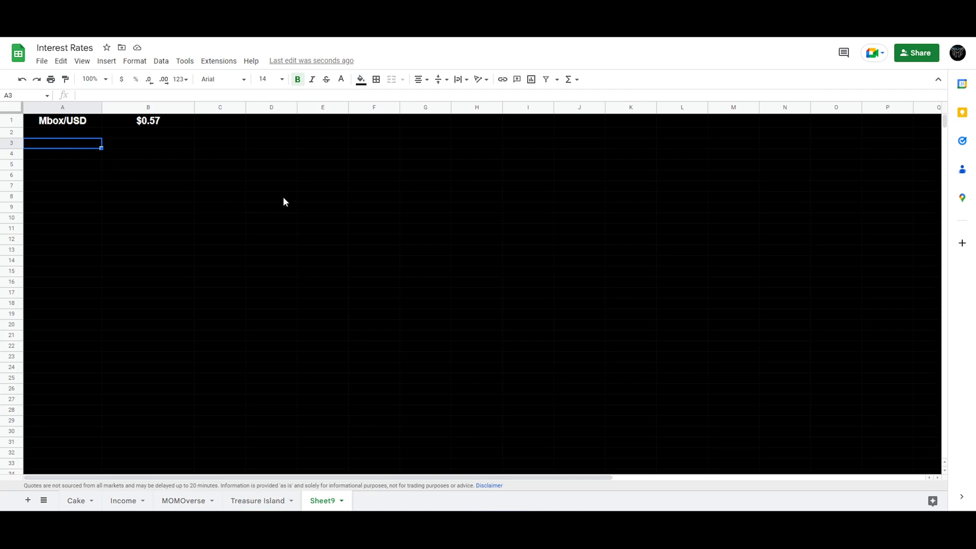
text(M)
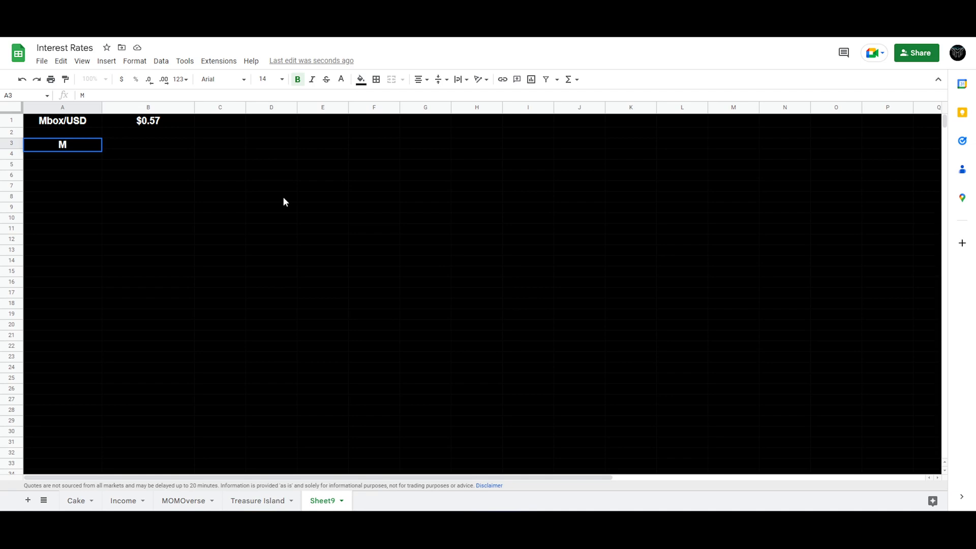
text(box/BNB)
key(Return)
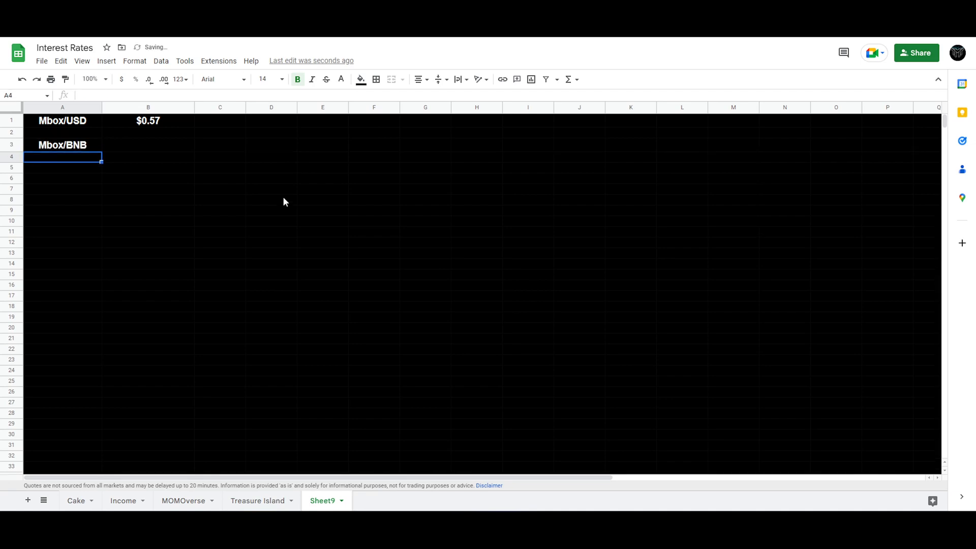
- Fill cell B3 beside the Mbox/BNB label with bright green and set its text colour to black
click(158, 145)
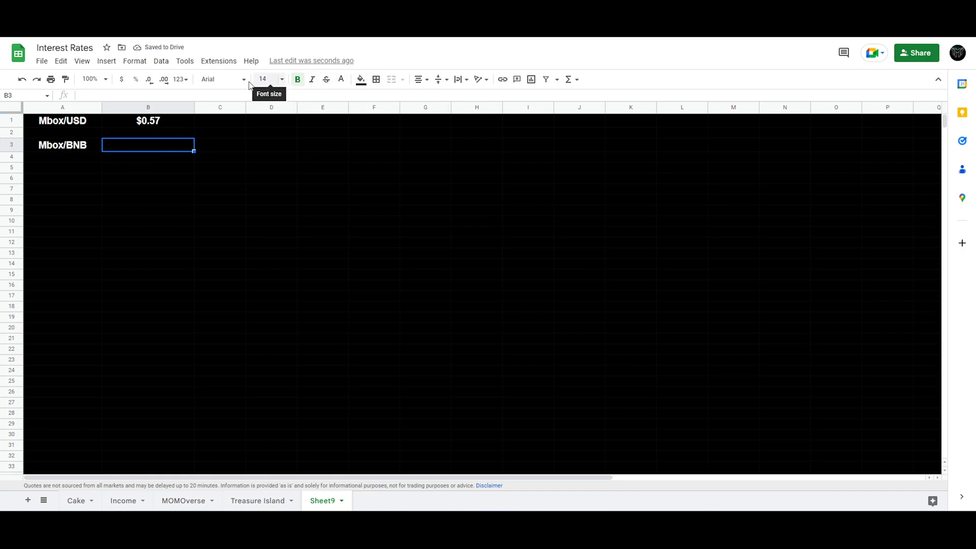
click(361, 80)
click(408, 125)
click(352, 191)
click(178, 148)
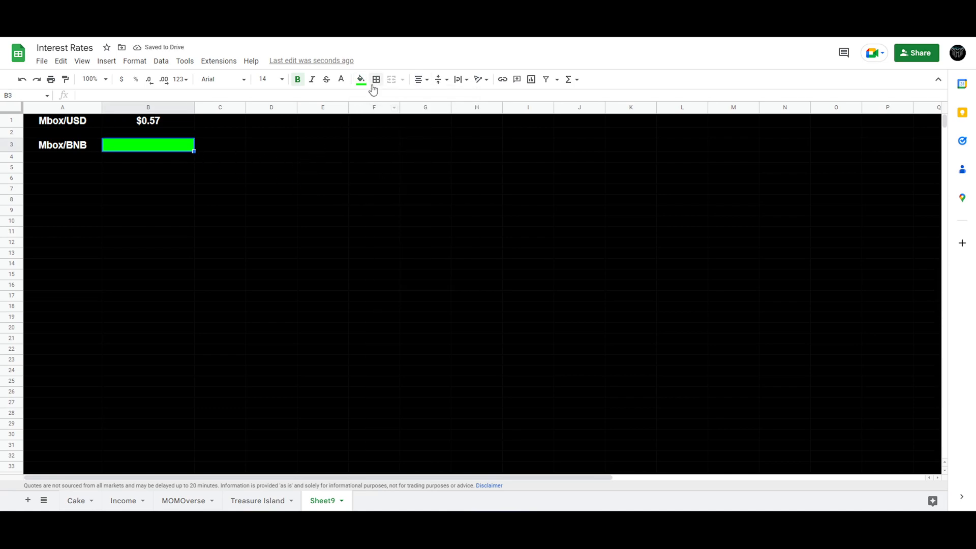
click(344, 80)
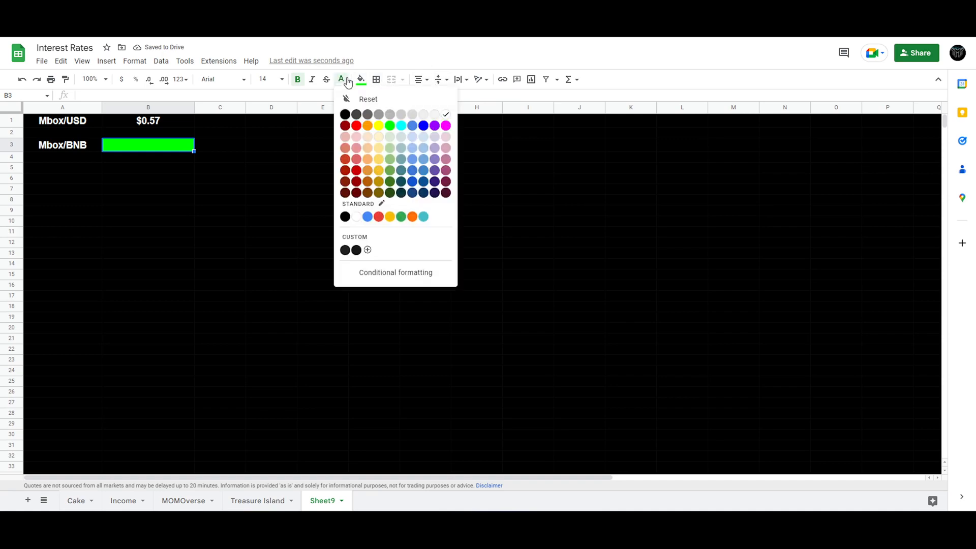
click(345, 117)
click(322, 180)
click(180, 152)
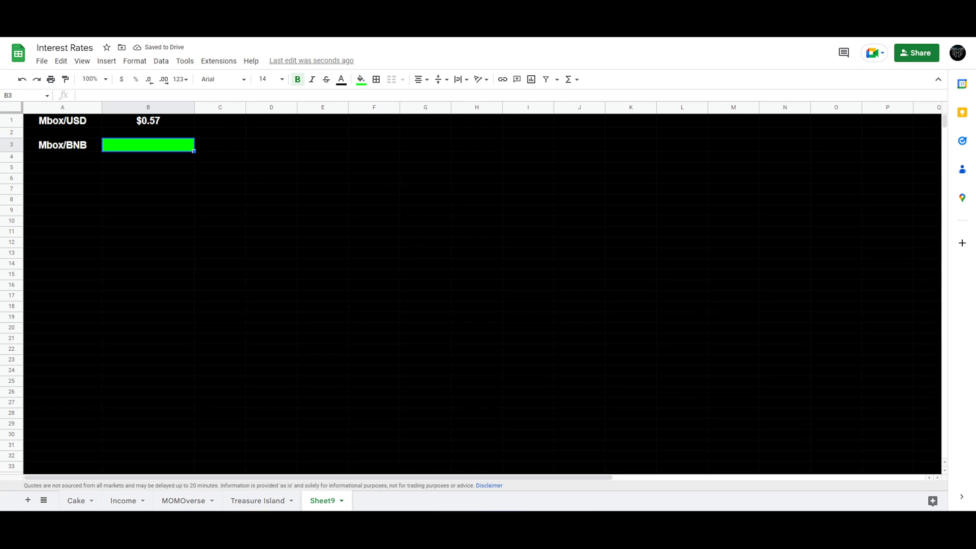
- Check the staked MBOX amount on the MOBOX page and enter 1629 in cell B3 of the spreadsheet
key(ctrl+Tab)
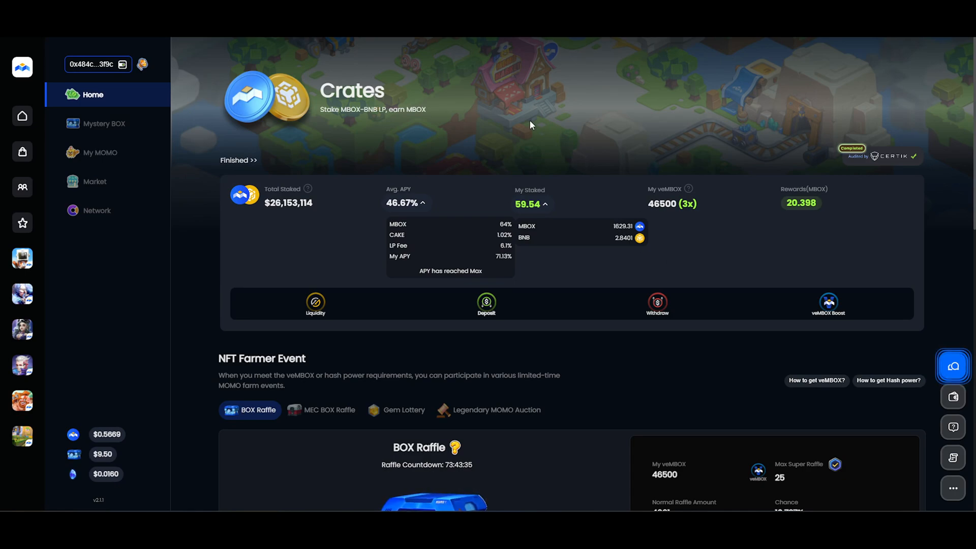
key(ctrl+shift+Tab)
click(144, 178)
click(150, 148)
text(1629)
key(Return)
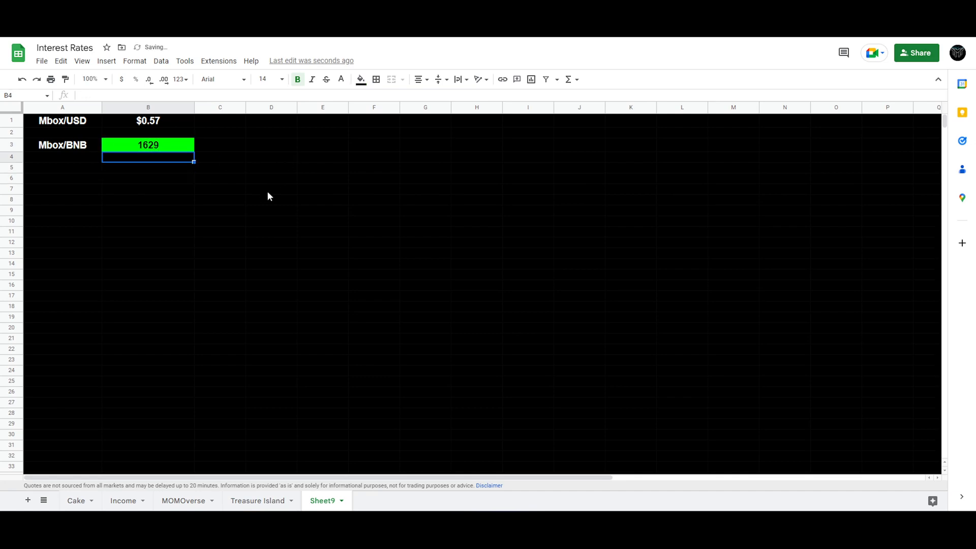
click(269, 192)
click(135, 149)
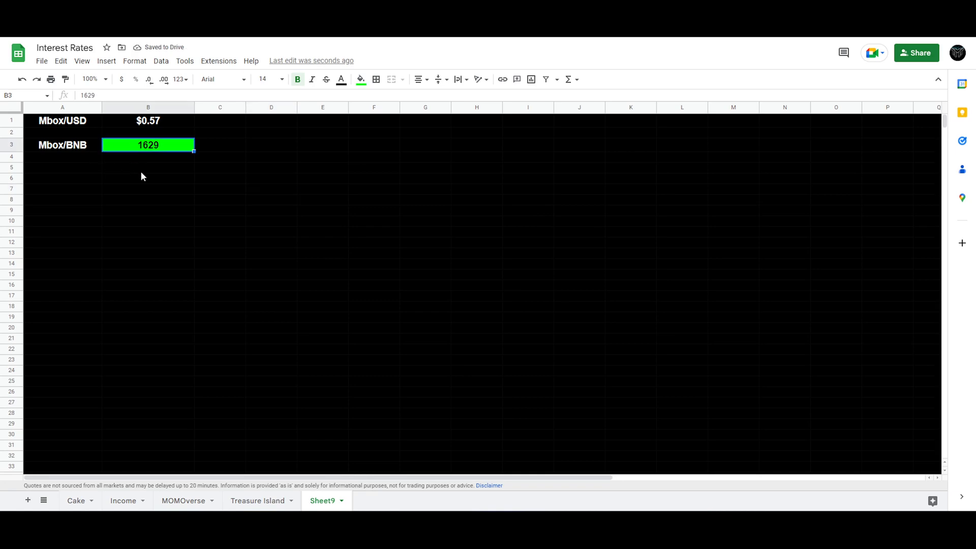
- Enter the label Mbox APY in cell A4, directly below Mbox/BNB
click(92, 160)
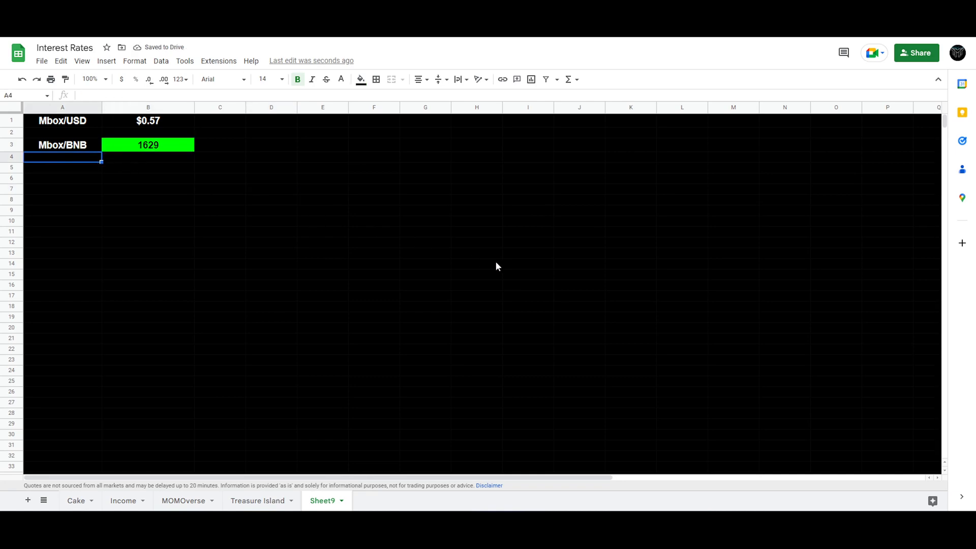
text(Mbox/)
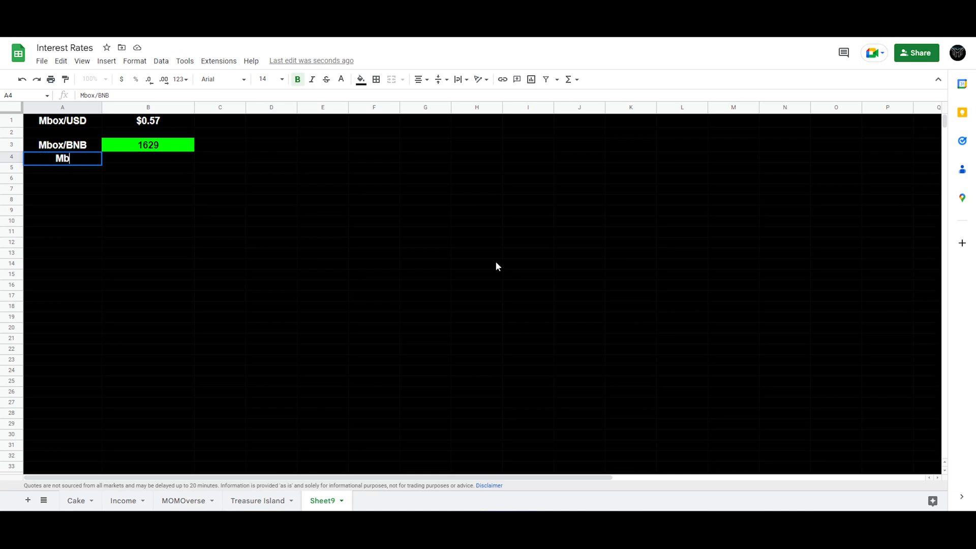
key(BackSpace)
key(BackSpace)
text(APY)
key(Return)
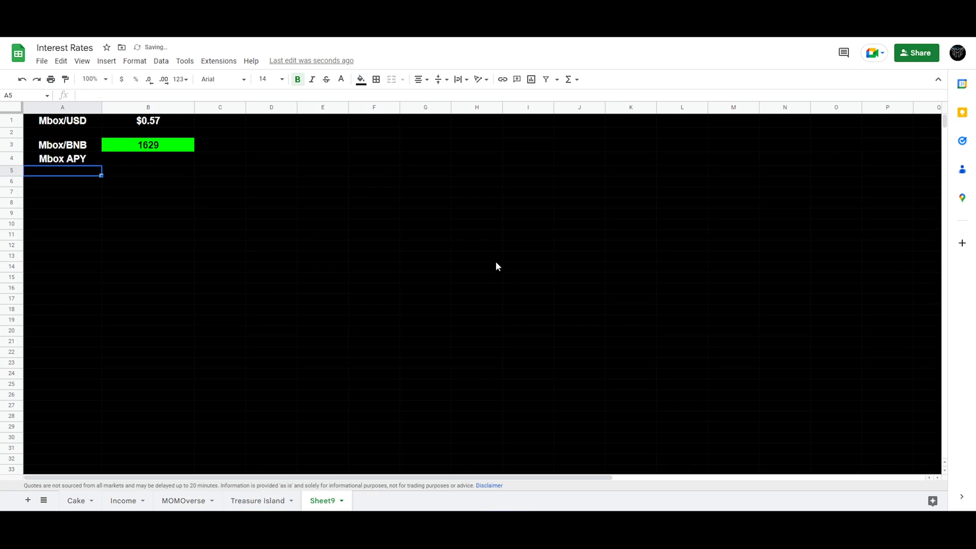
- Enter 64 as the Mbox APY value in cell B4
click(163, 163)
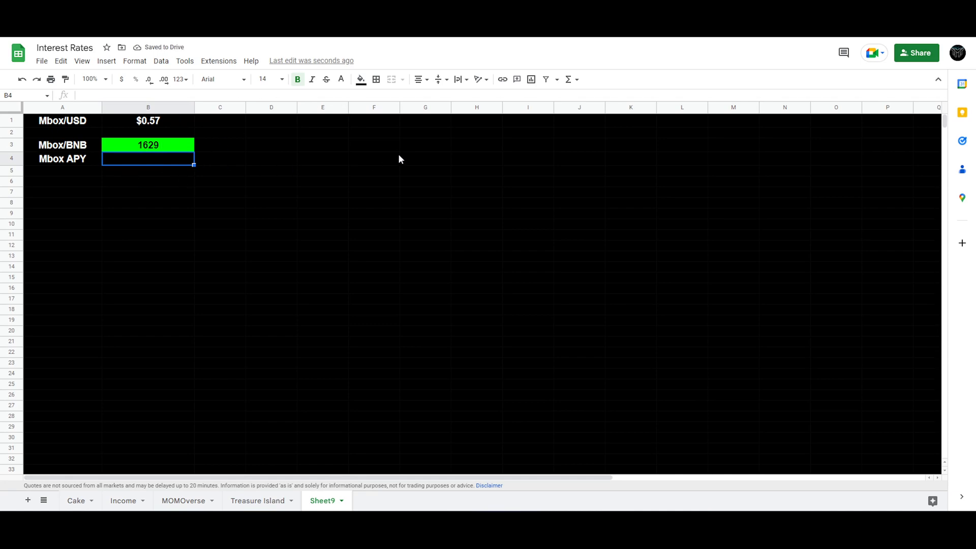
text(64)
click(340, 235)
click(174, 160)
click(78, 169)
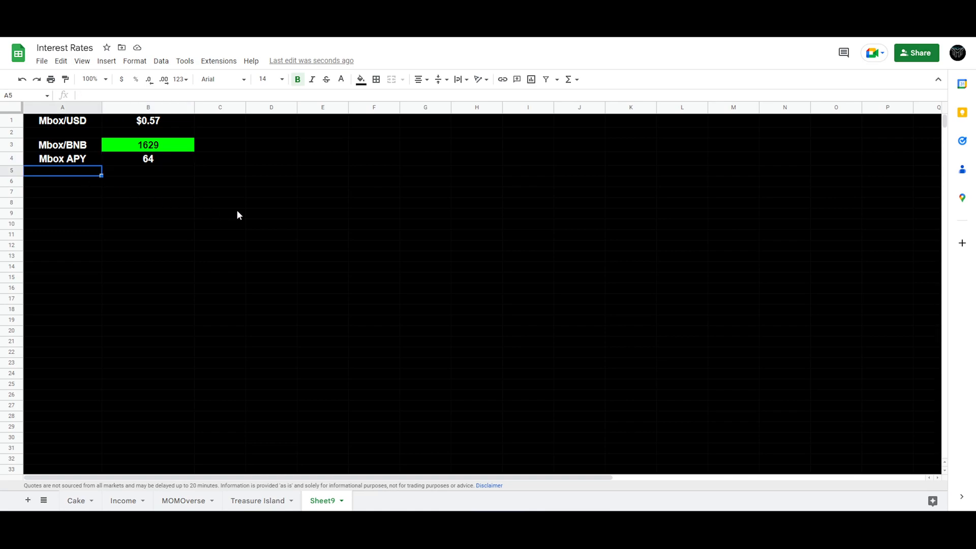
- Format the Mbox APY value in B4 with a bright green fill and black text
click(161, 160)
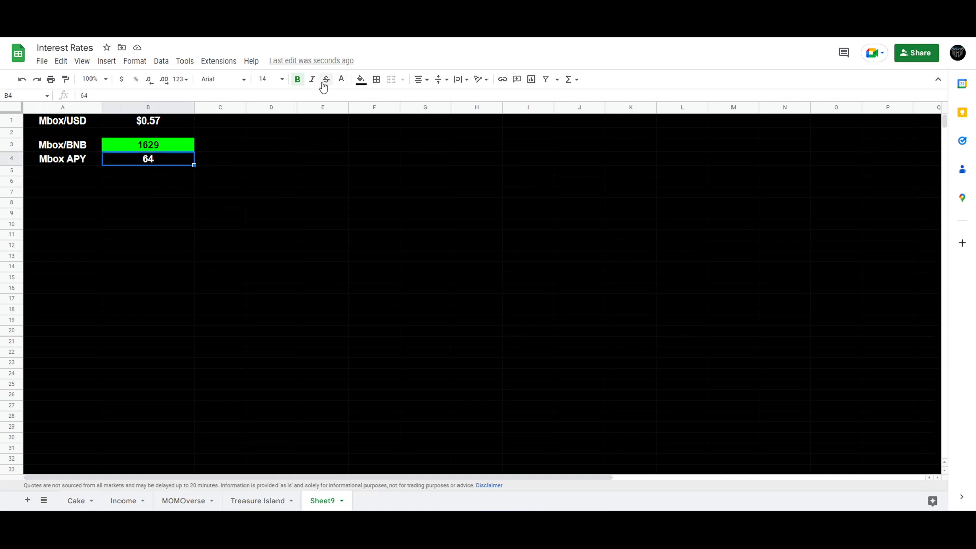
click(360, 80)
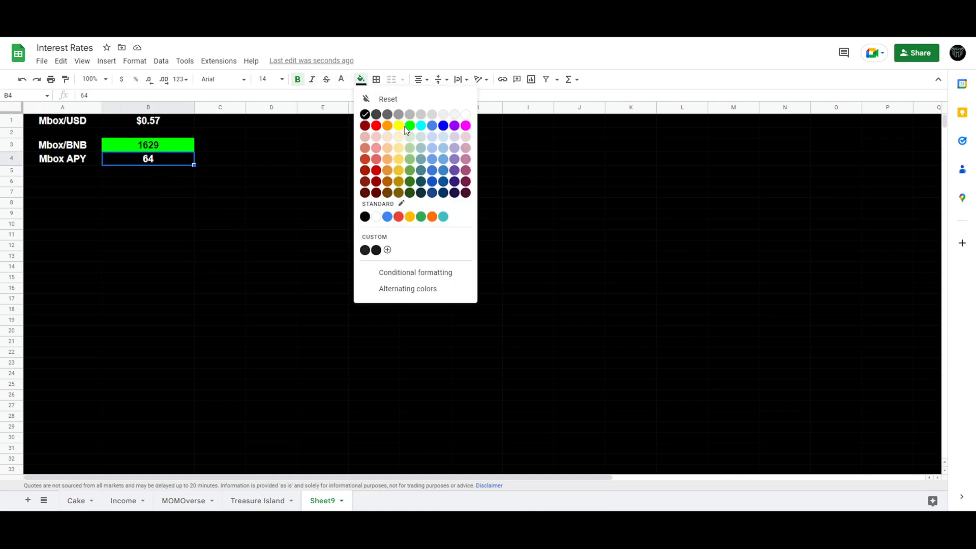
click(409, 126)
click(341, 79)
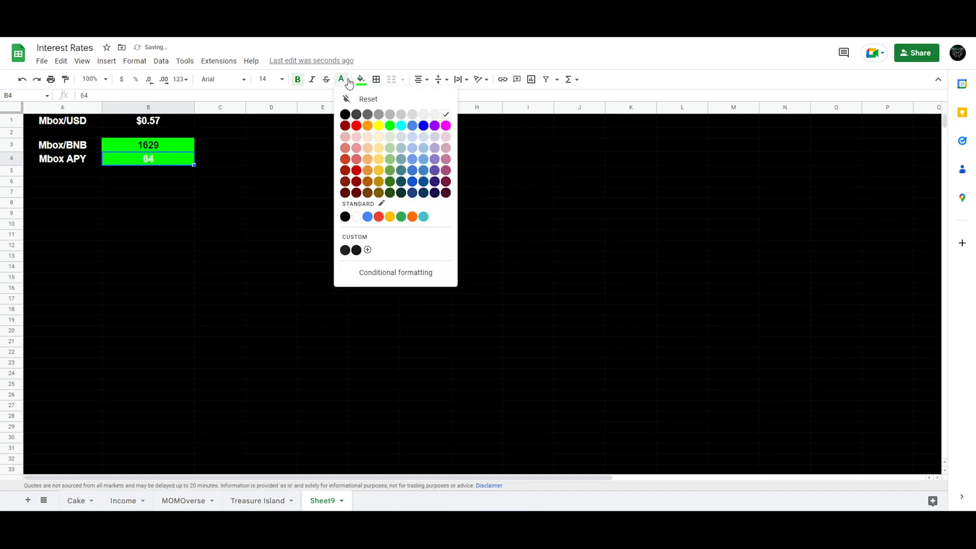
click(346, 114)
click(301, 224)
- Enter the label Mbox / Day in cell A5, below Mbox APY
click(108, 173)
click(57, 169)
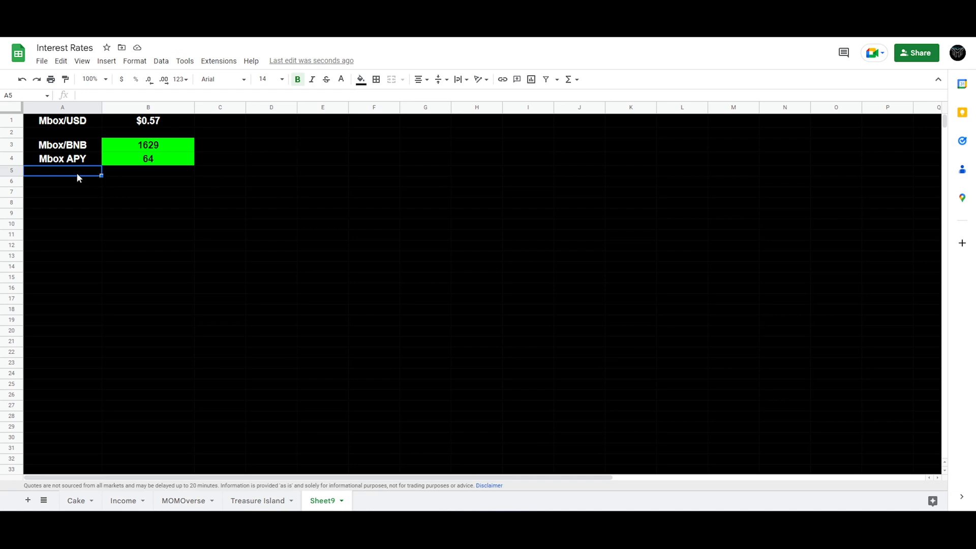
text(Mbox / Day)
key(Return)
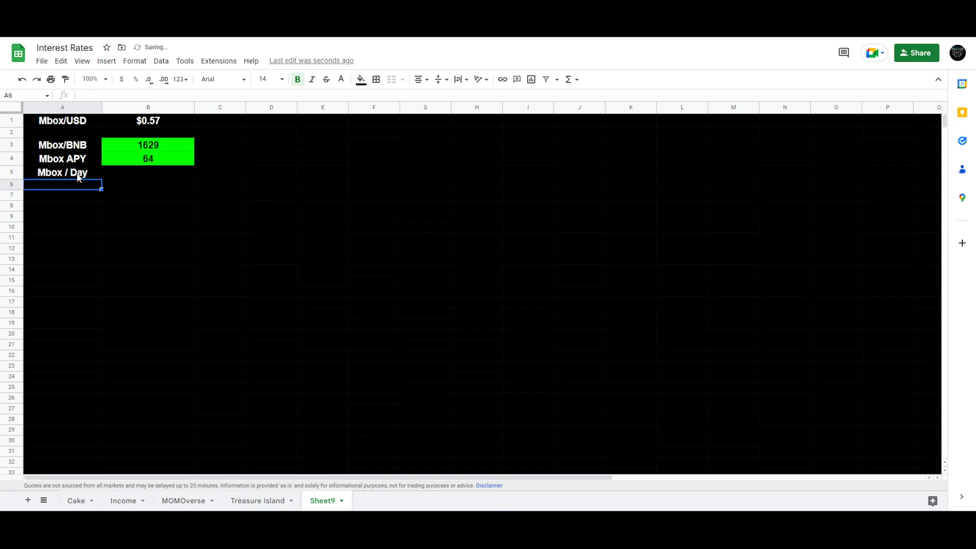
- Enter the formula =B3*2 in cell B5 to double the staked Mbox amount
click(130, 171)
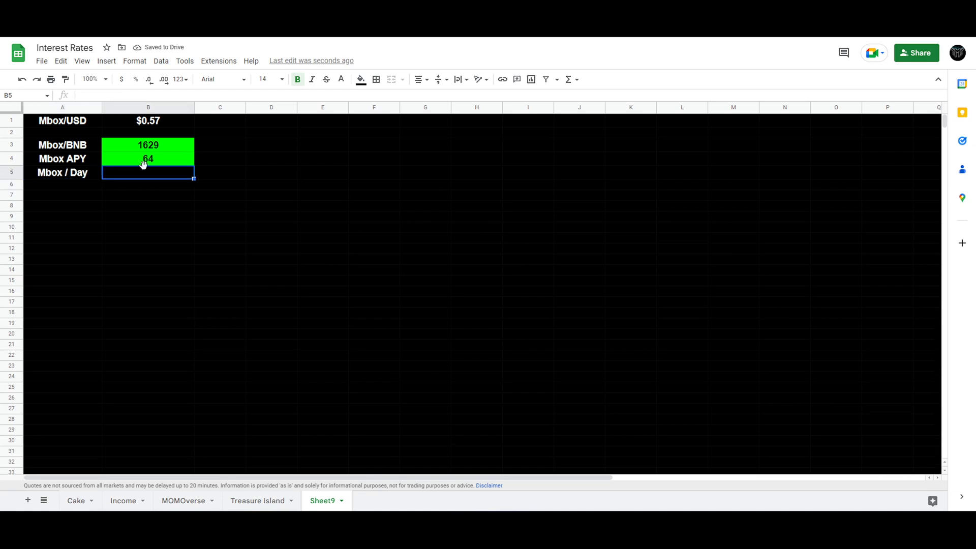
click(129, 96)
text(=)
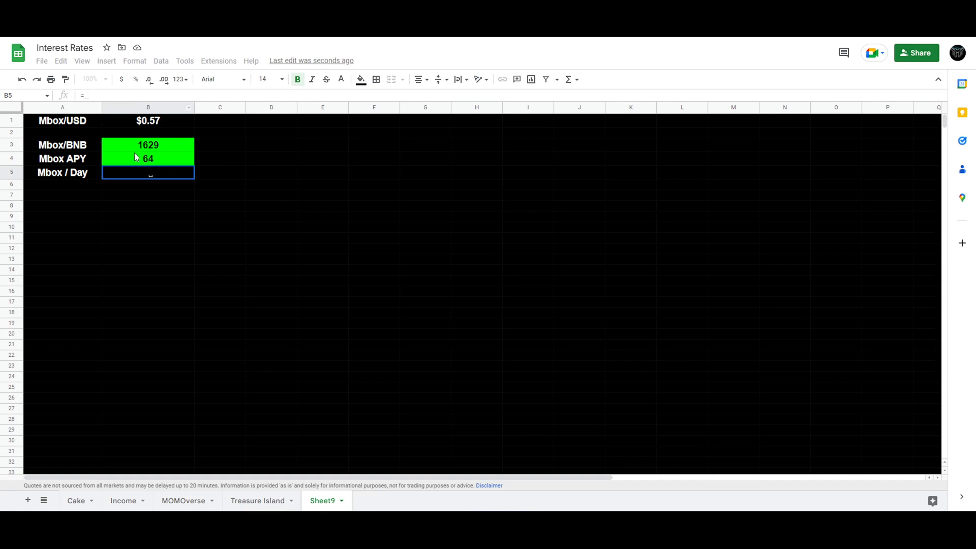
click(163, 146)
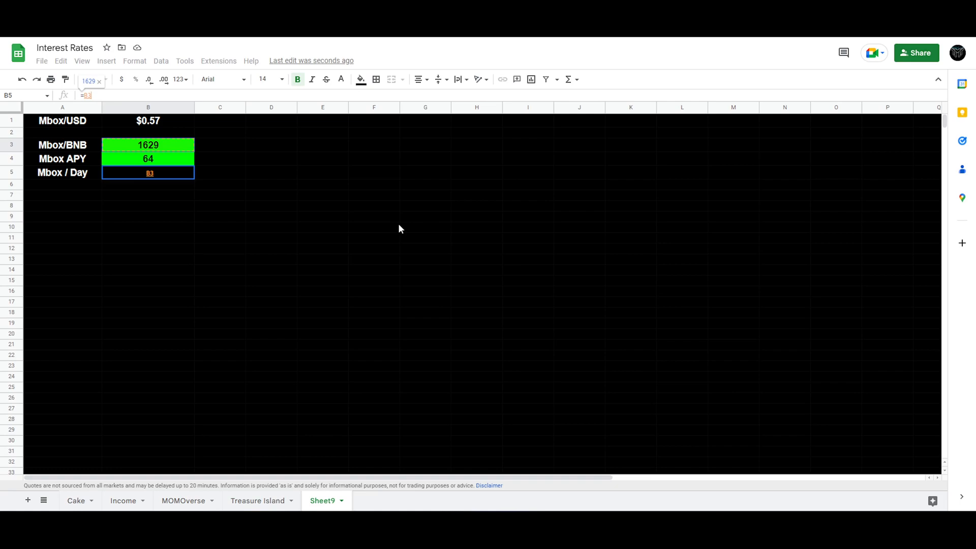
text(82)
key(BackSpace)
key(BackSpace)
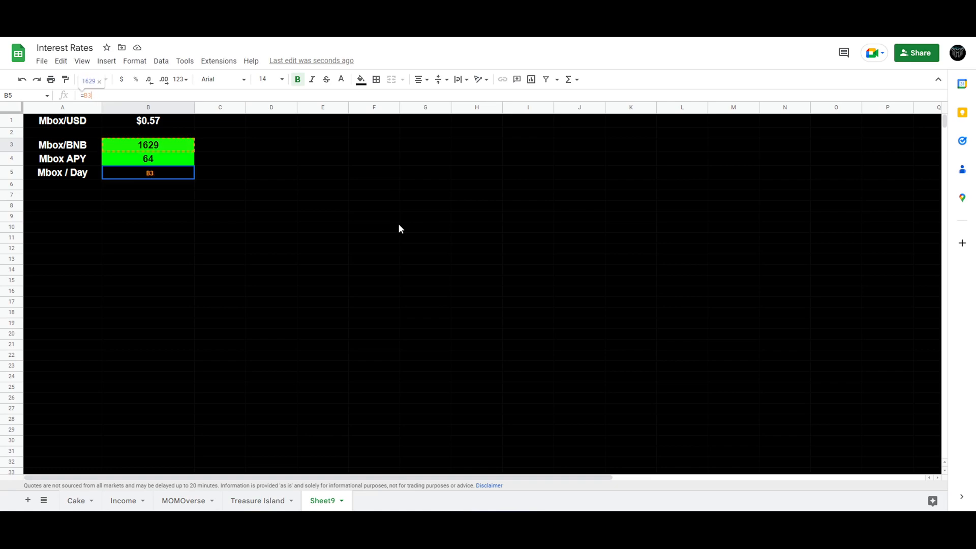
text(*2)
key(Return)
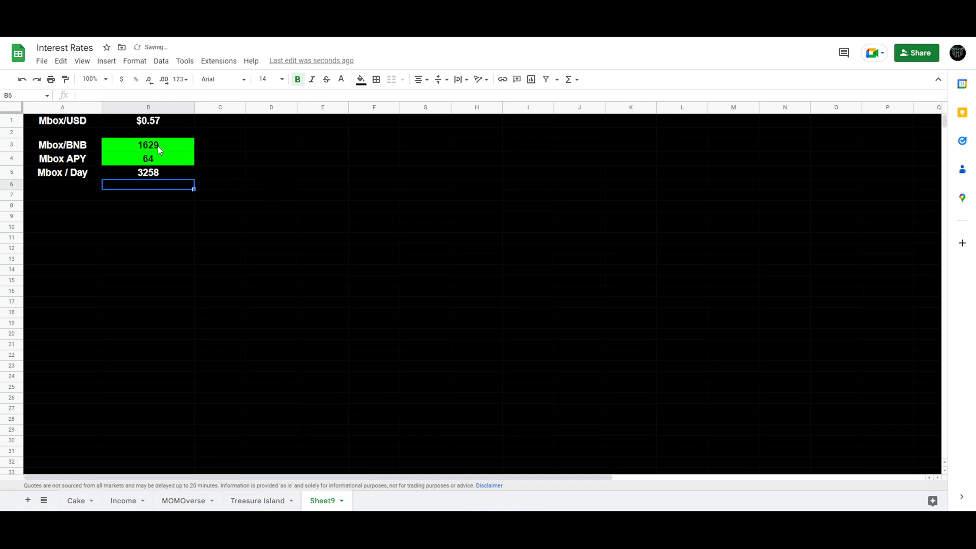
- Extend the Mbox / Day formula in B5 to =B3*2*B4% so that it applies the APY percentage
click(146, 177)
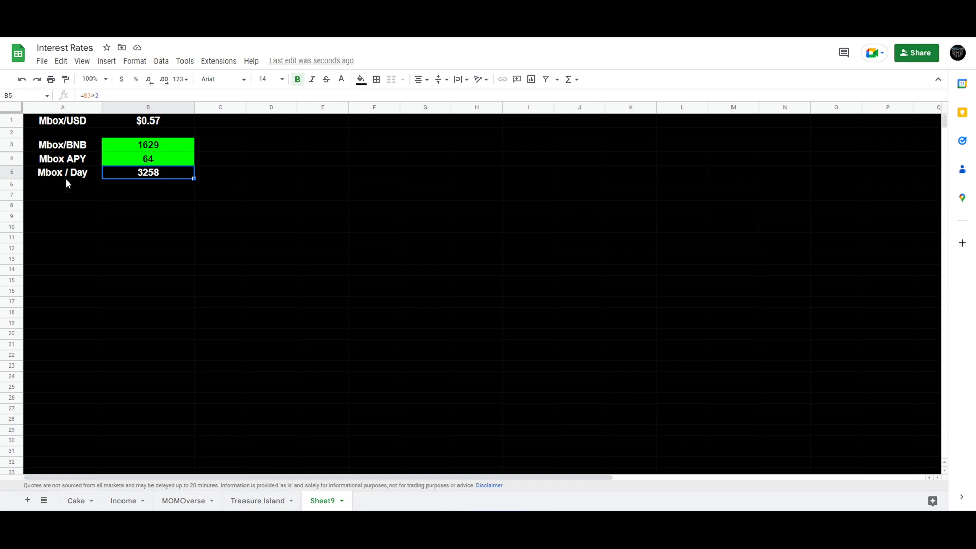
double_click(146, 175)
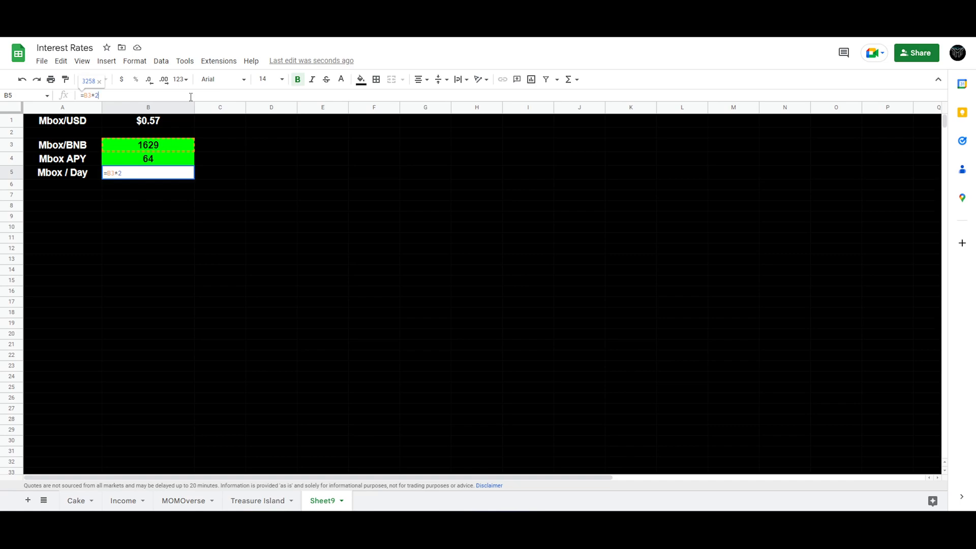
text(*)
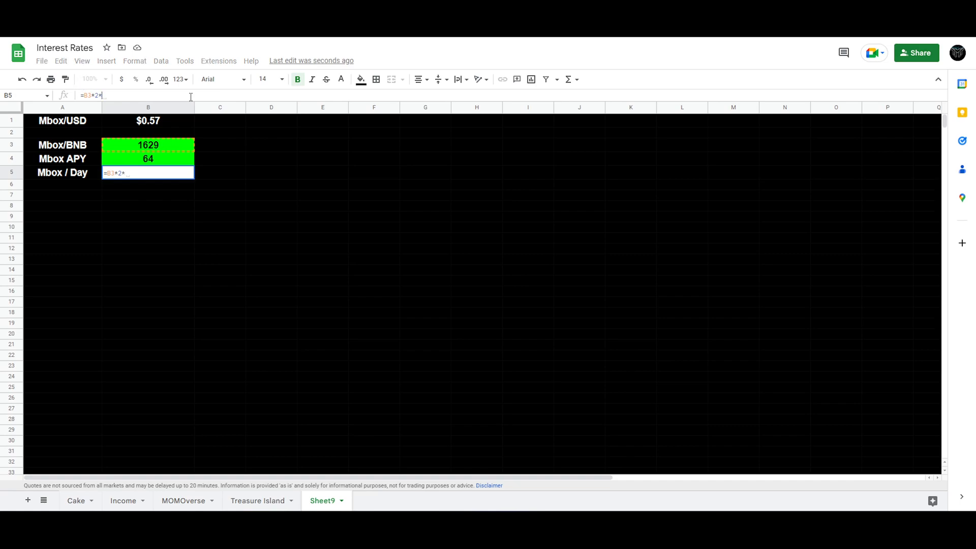
click(151, 163)
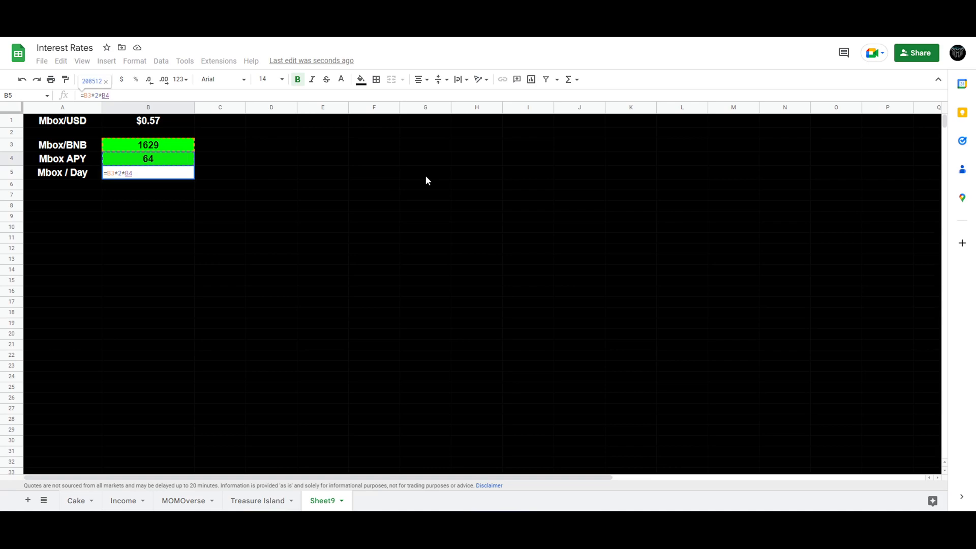
text(%)
key(Return)
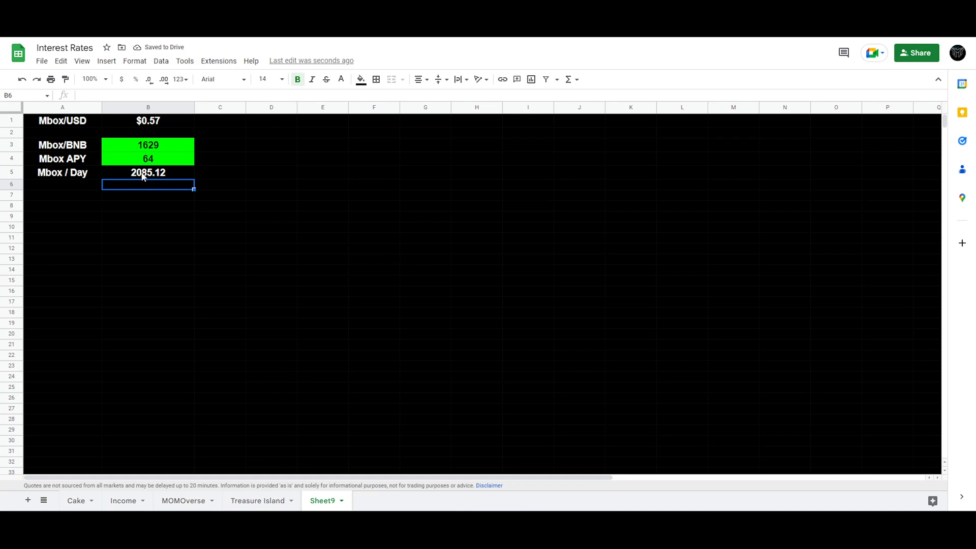
- Extend the Mbox / Day formula in B5 to =B3*2*B4%/365 to convert the yearly earnings to a daily amount
click(172, 171)
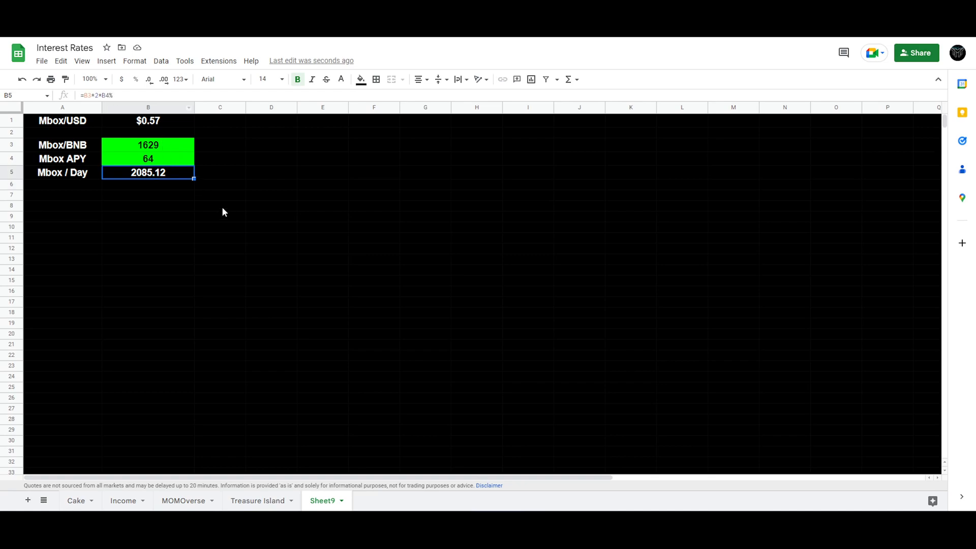
click(190, 94)
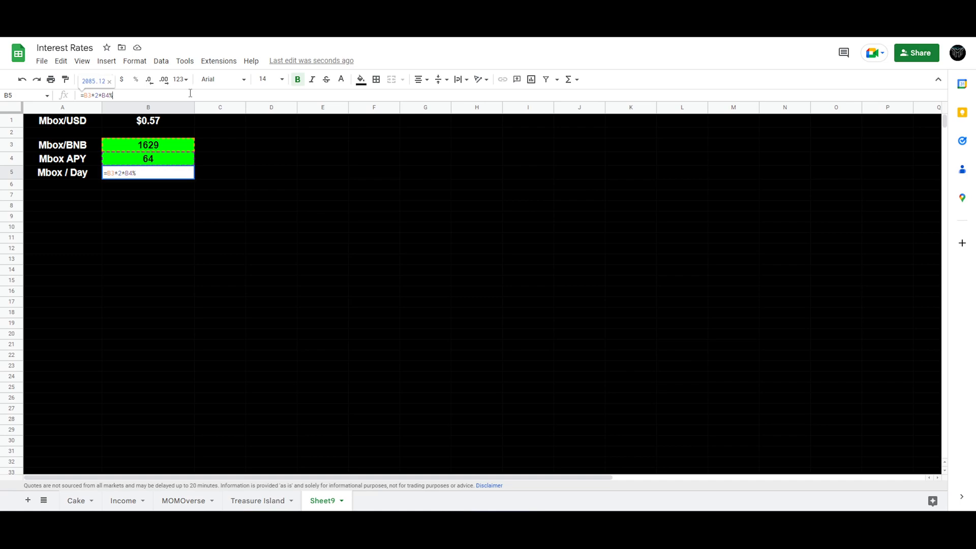
text(/)
key(BackSpace)
key(Return)
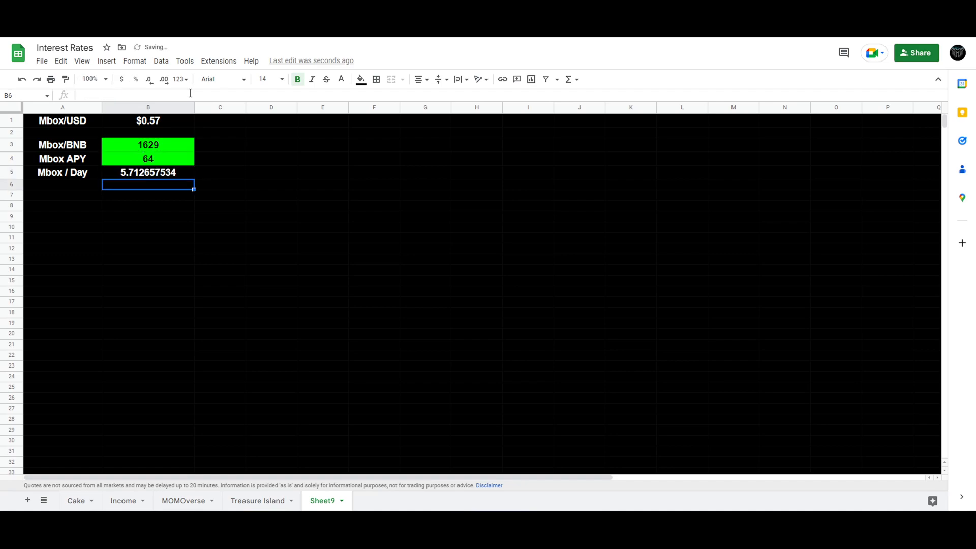
- Reduce the Mbox / Day value in B5 to two decimal places
click(145, 176)
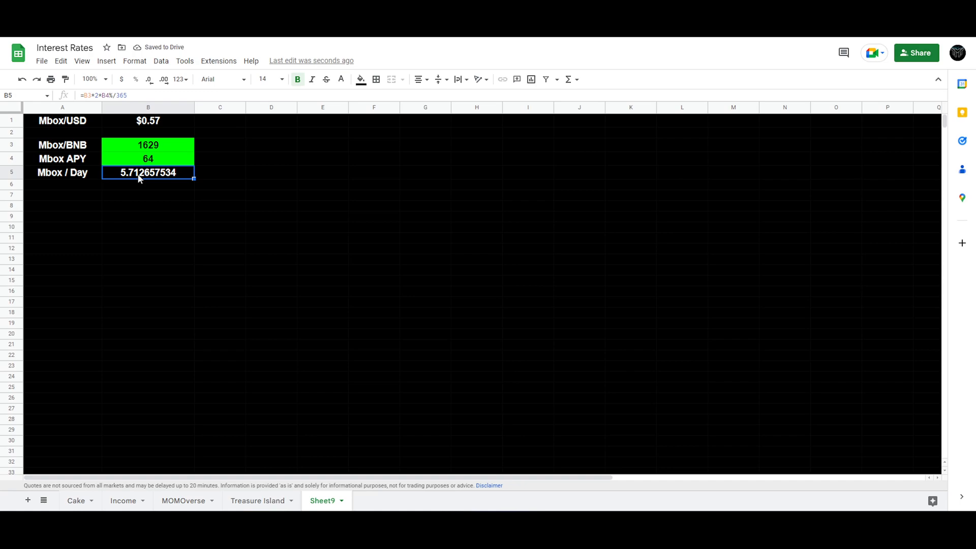
click(150, 85)
click(150, 85)
click(149, 85)
click(150, 85)
click(150, 85)
click(150, 85)
click(150, 85)
click(155, 192)
click(137, 176)
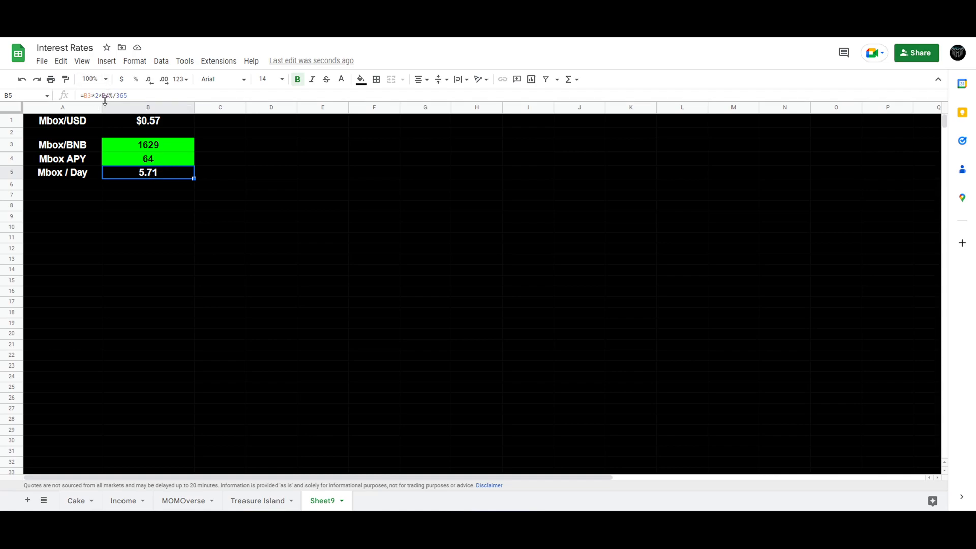
double_click(136, 173)
click(220, 195)
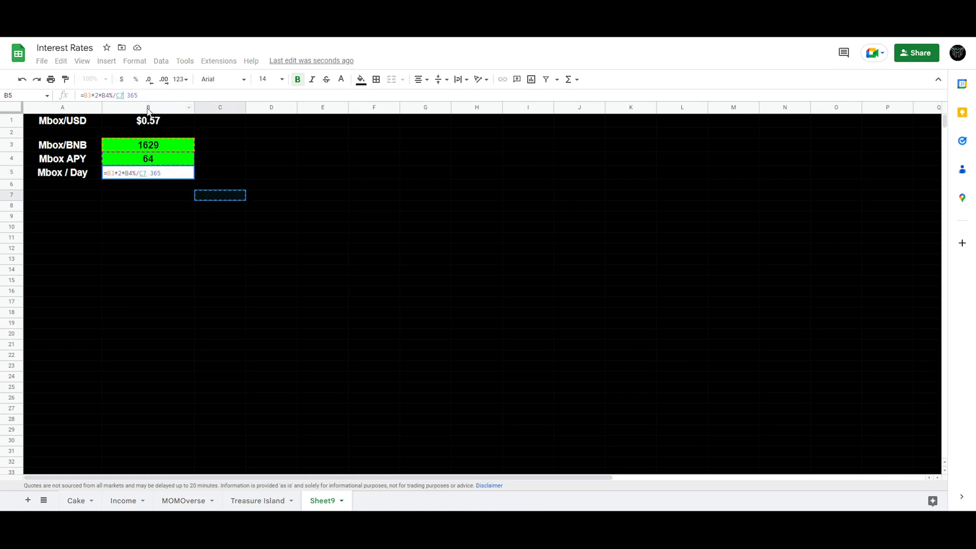
click(305, 178)
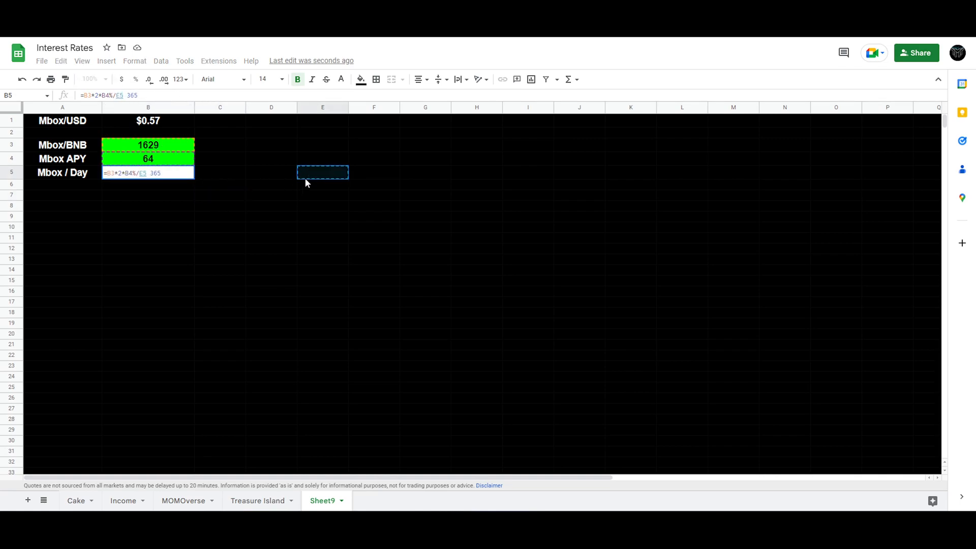
key(Return)
key(ctrl+z)
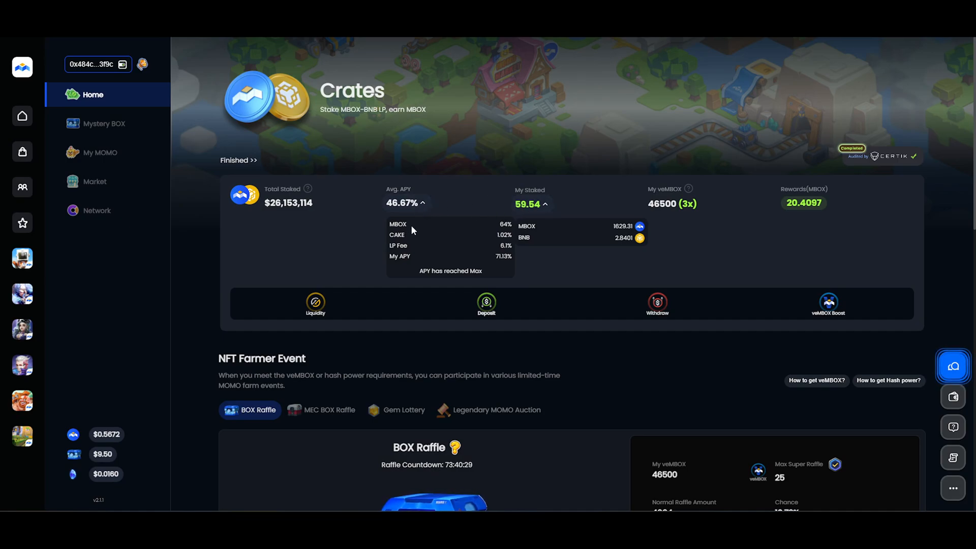
- Change the divisor in the Mbox / Day formula in B5 to 390, giving =B3*2*B4%/390
triple_click(404, 190)
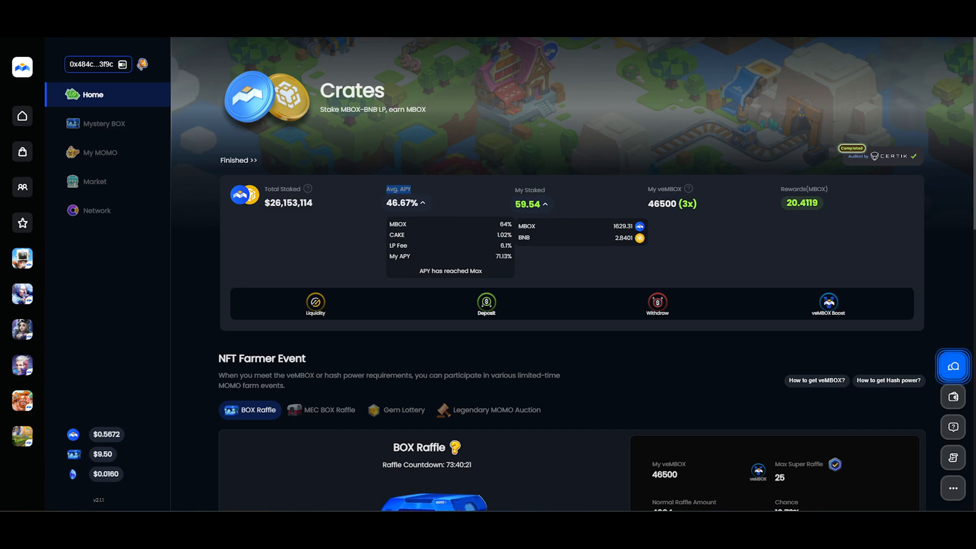
click(386, 20)
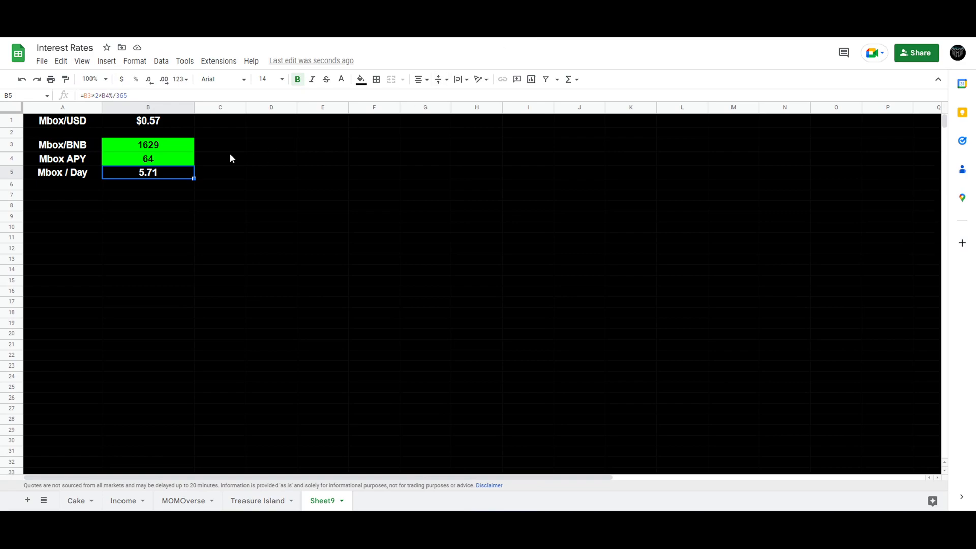
double_click(121, 95)
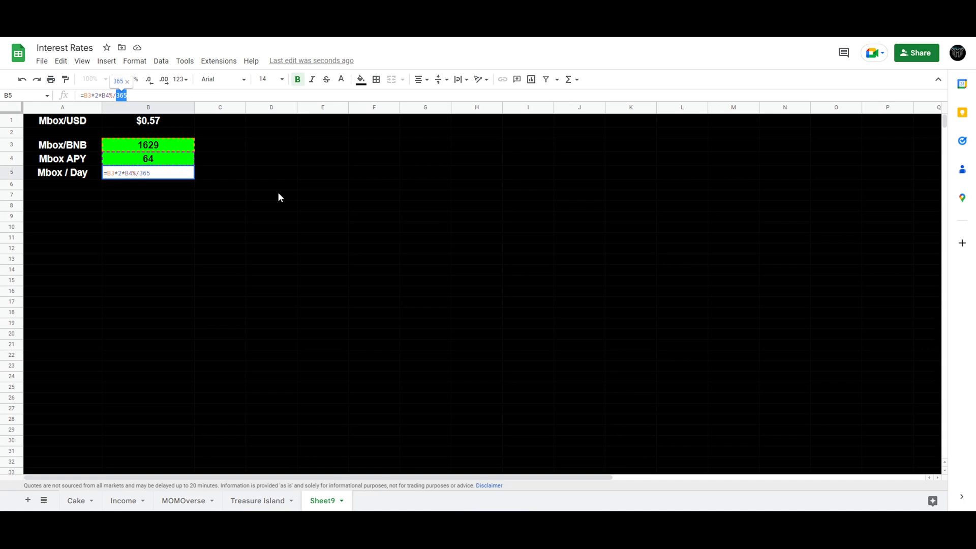
text(390)
key(Return)
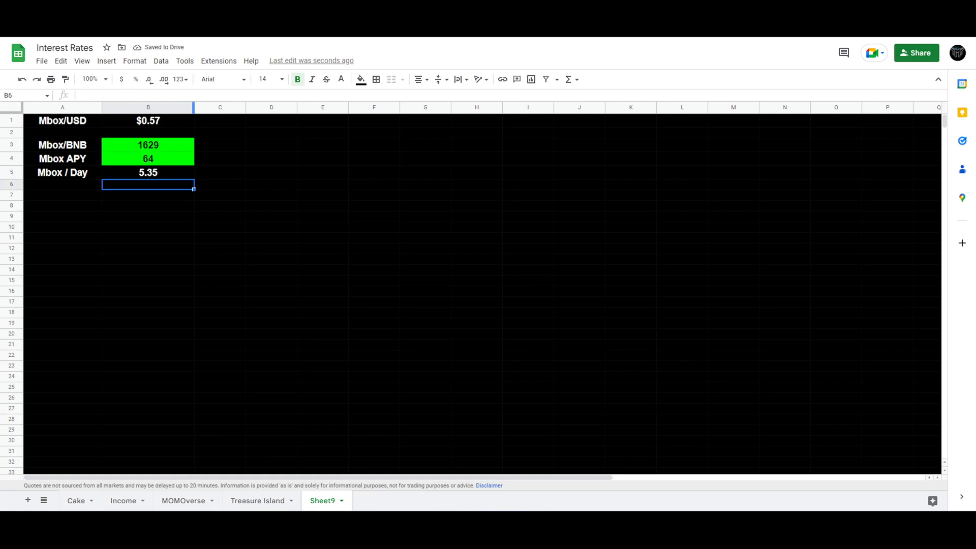
- Compare the Mbox / Day formula in B5 with the Stake Mbox / Day formula in C9 of the Income sheet
click(163, 173)
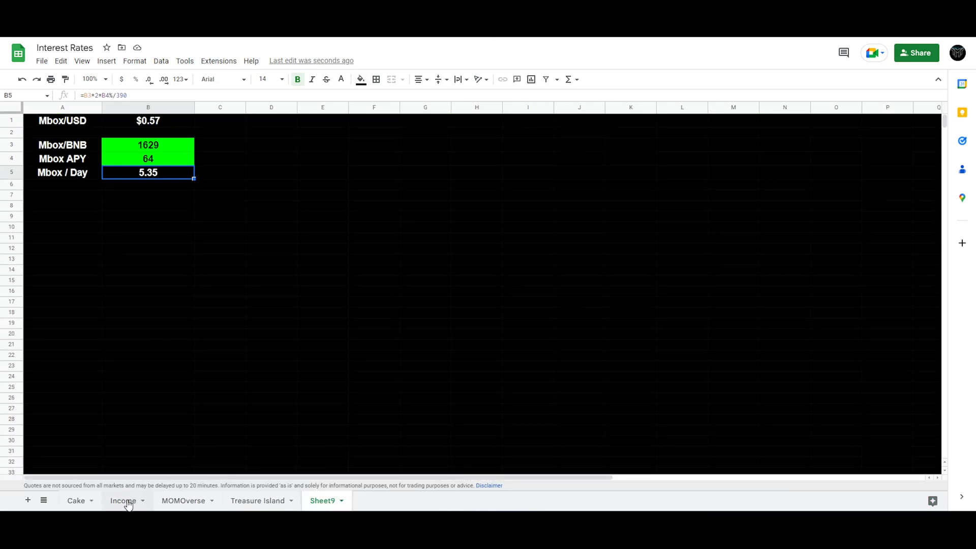
click(125, 501)
click(181, 210)
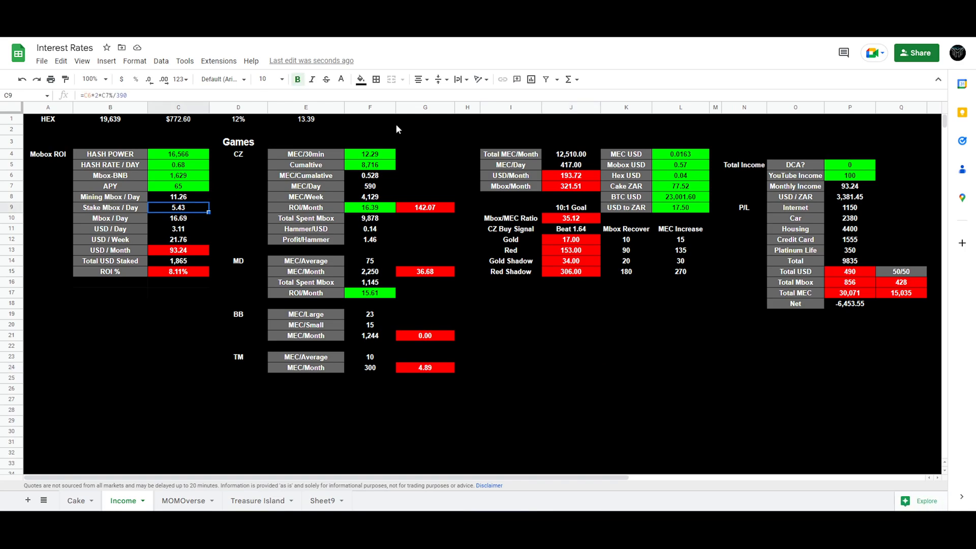
click(324, 503)
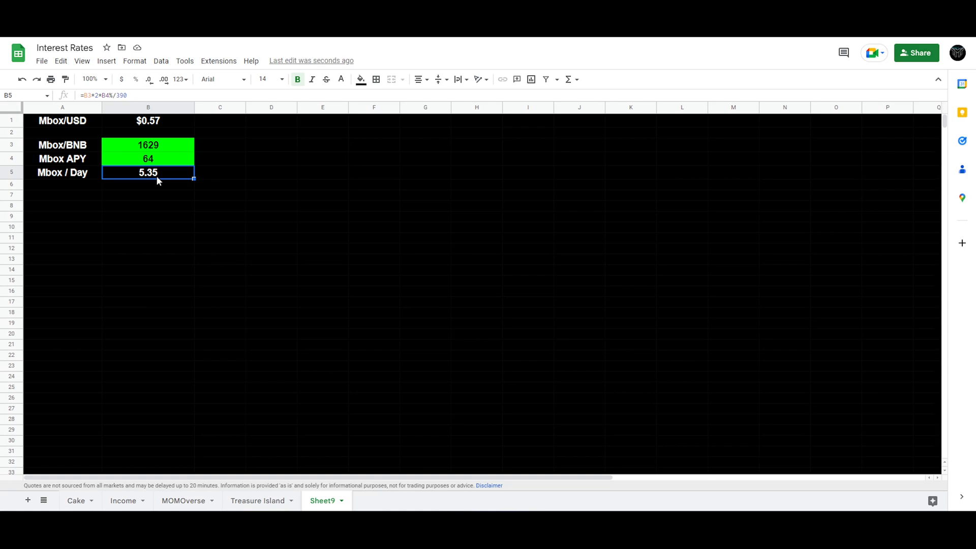
- Copy the Mbox / Day label down to A6 and change it to Mbox / Week
click(127, 184)
click(86, 187)
click(76, 174)
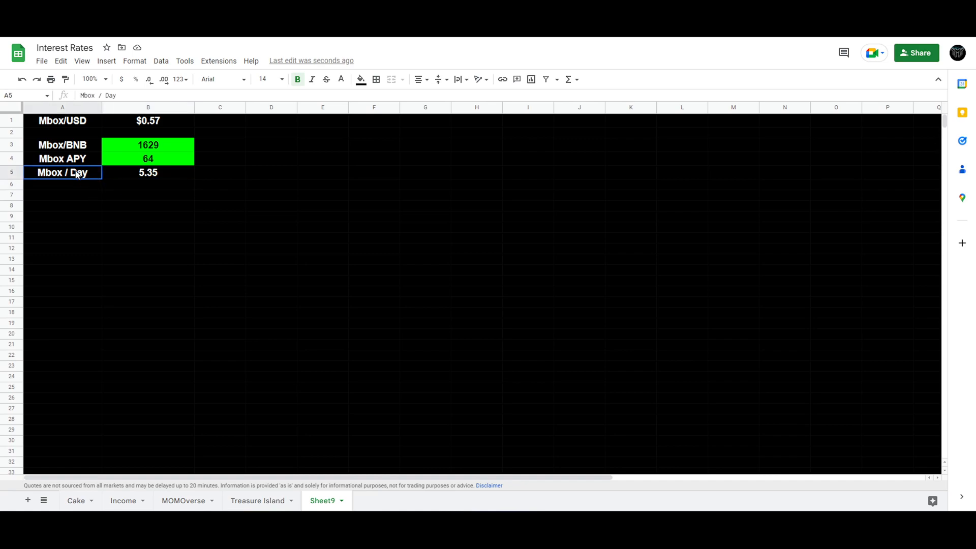
drag(102, 179, 102, 189)
double_click(110, 95)
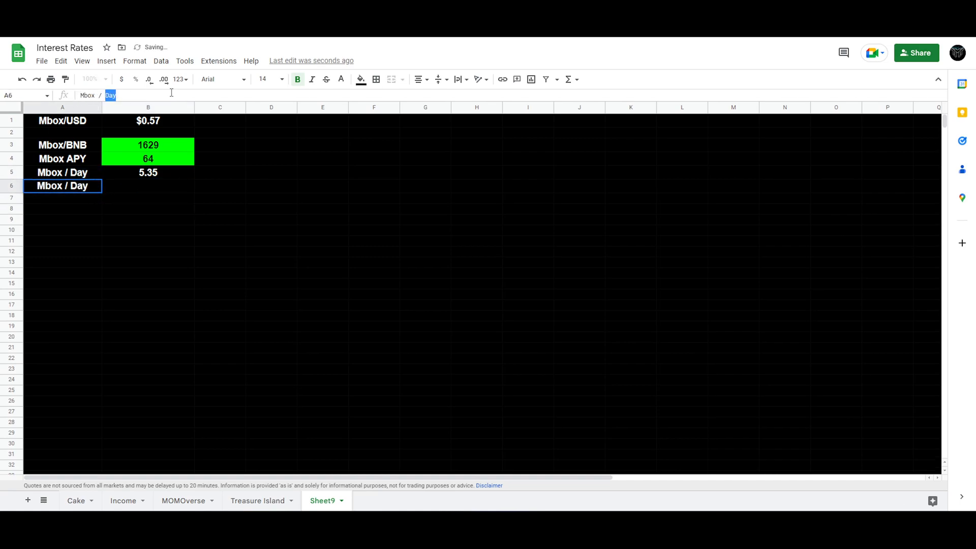
text(Week)
key(Return)
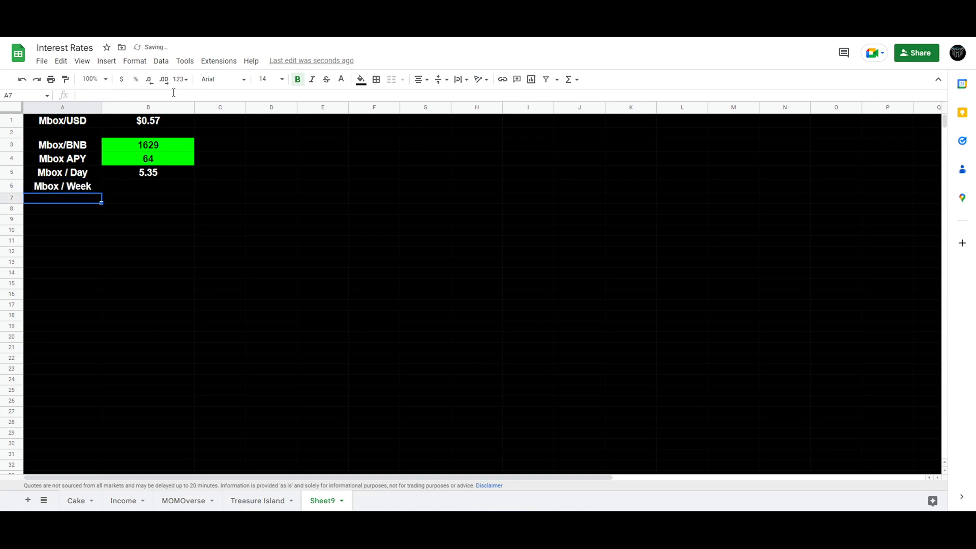
- Enter the formula =B5*7 in cell B6 to calculate the weekly Mbox earnings
click(173, 187)
click(137, 96)
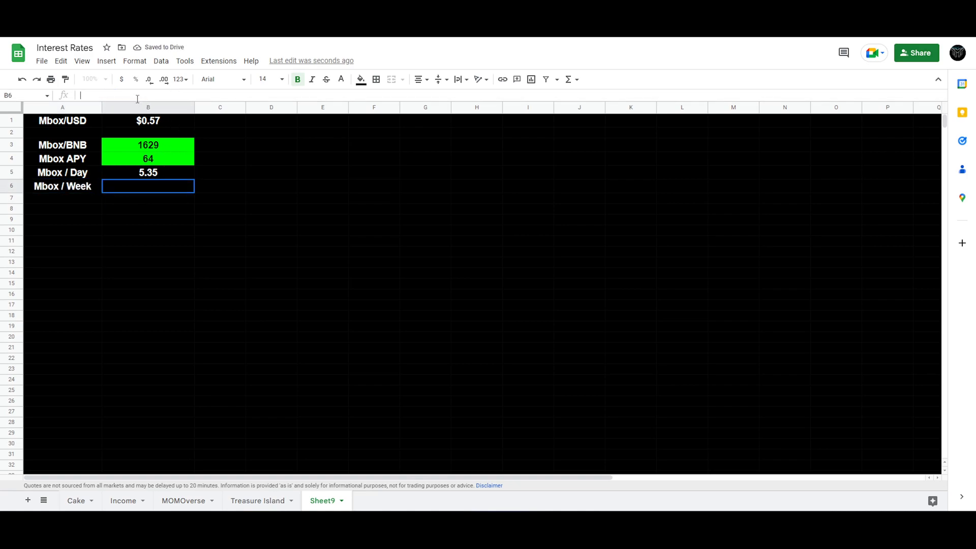
text(=)
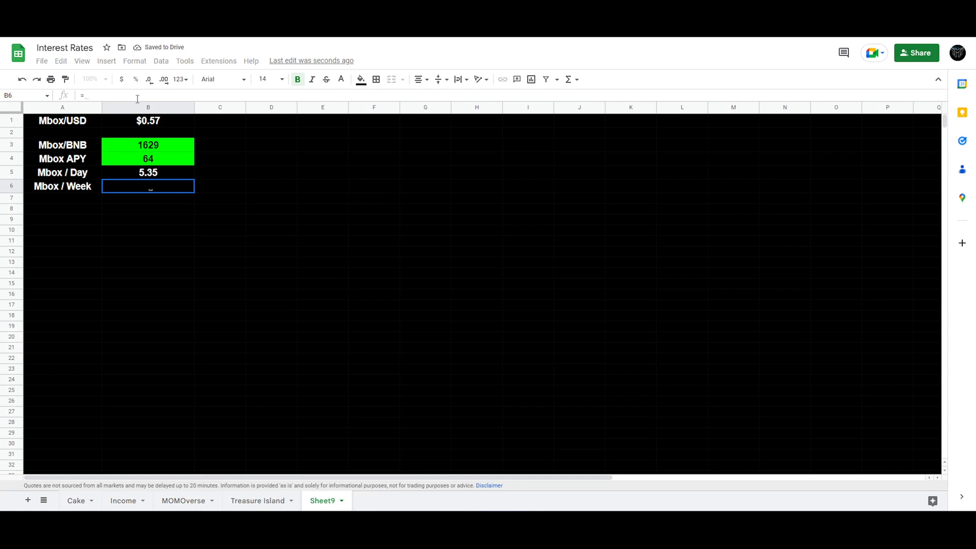
click(154, 175)
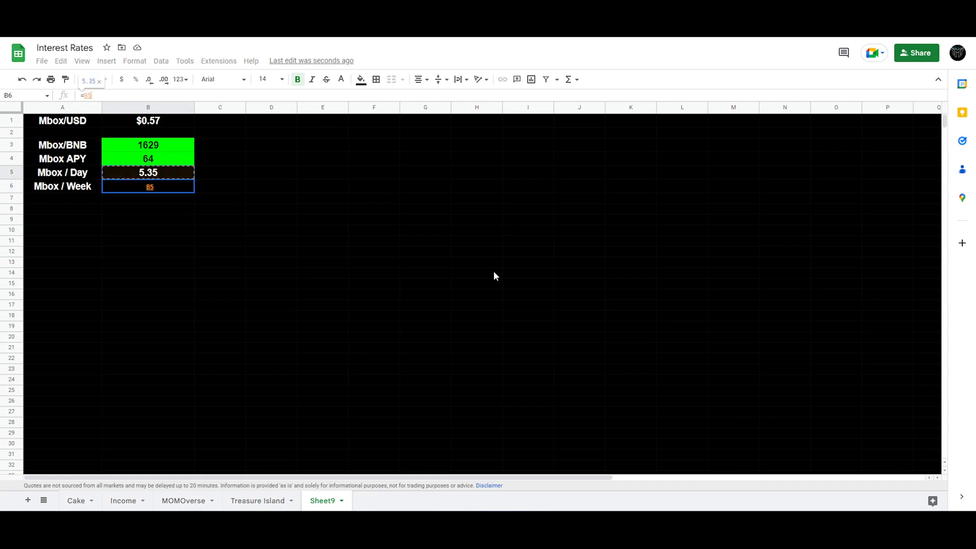
text(*7)
key(Return)
- Reduce the Mbox / Week value in B6 to two decimal places
click(182, 190)
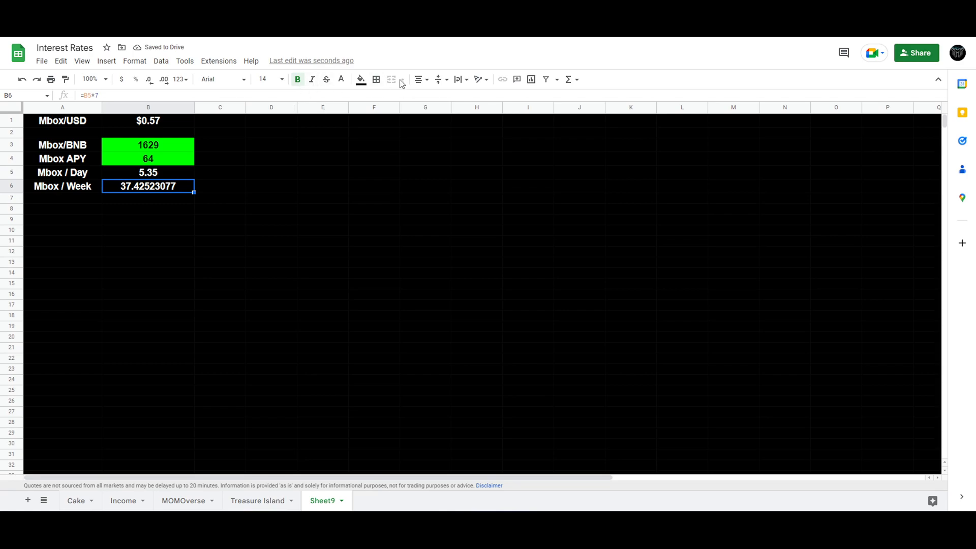
click(148, 80)
click(148, 79)
click(148, 80)
click(148, 80)
click(148, 79)
click(148, 80)
click(148, 79)
click(161, 82)
click(294, 205)
- Copy the Mbox / Week label down to A7 and change it to Mbox / Month
click(152, 188)
click(135, 215)
click(97, 199)
click(98, 189)
drag(101, 192, 123, 209)
click(96, 200)
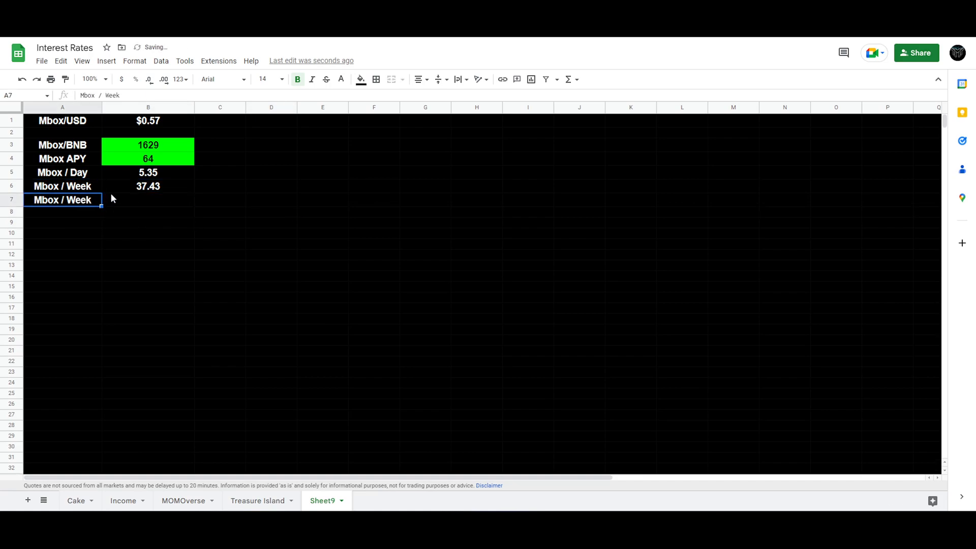
double_click(112, 95)
text(Month)
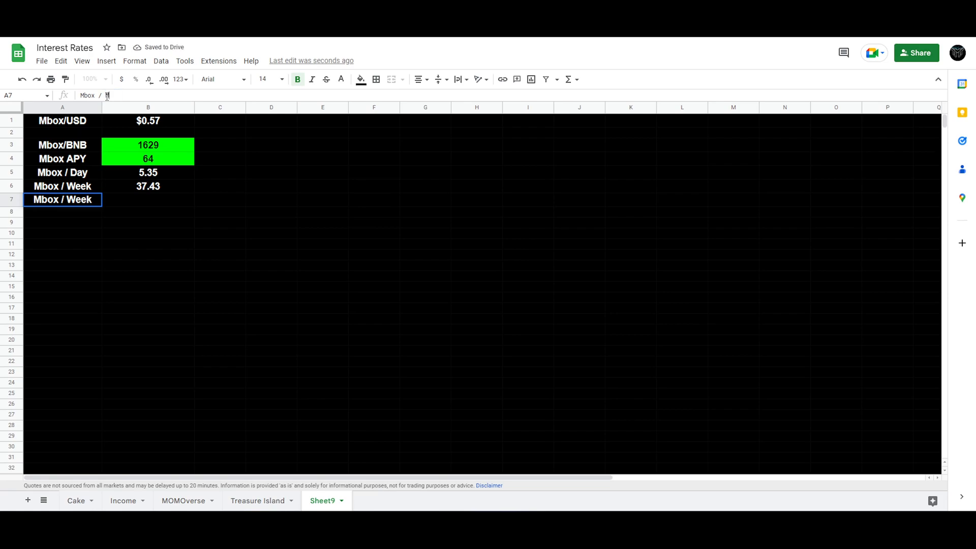
key(Return)
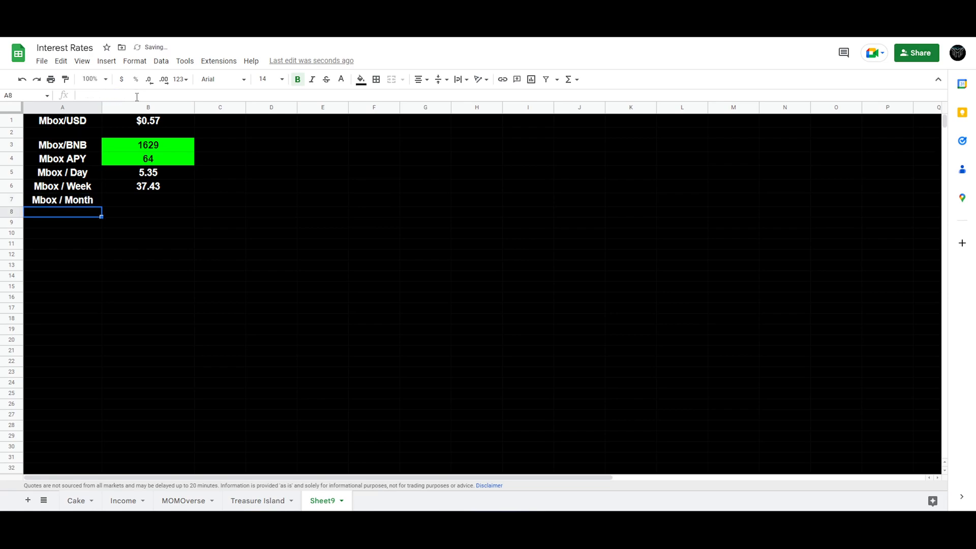
- Fill the weekly formula down to B7 and change it to =B5*30 for the monthly Mbox earnings
click(165, 203)
click(173, 189)
drag(193, 192, 181, 202)
drag(99, 95, 84, 95)
key(BackSpace)
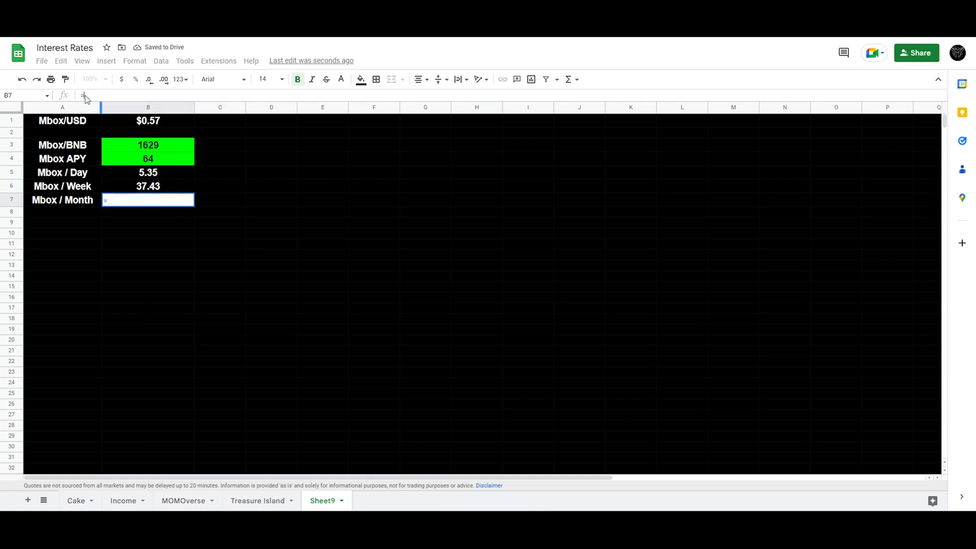
click(153, 176)
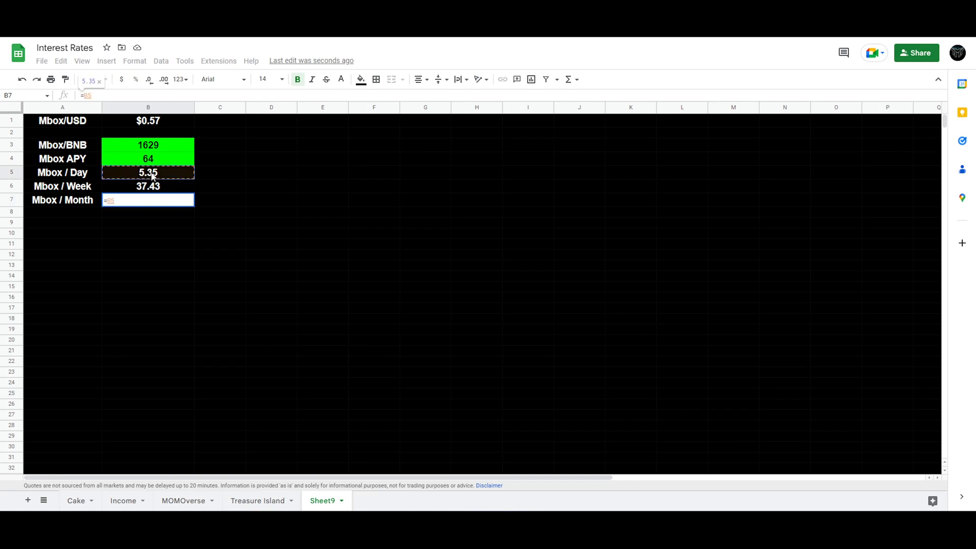
text(*30)
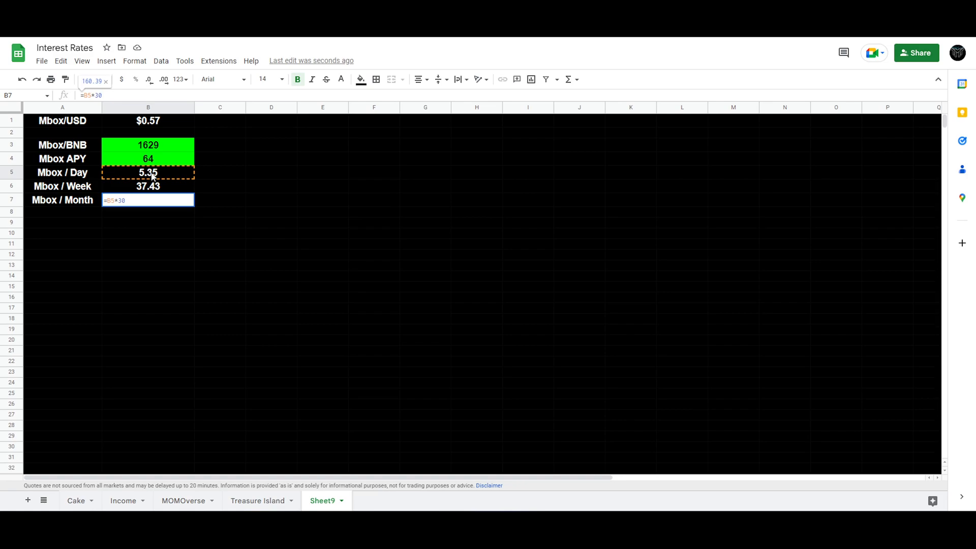
key(Return)
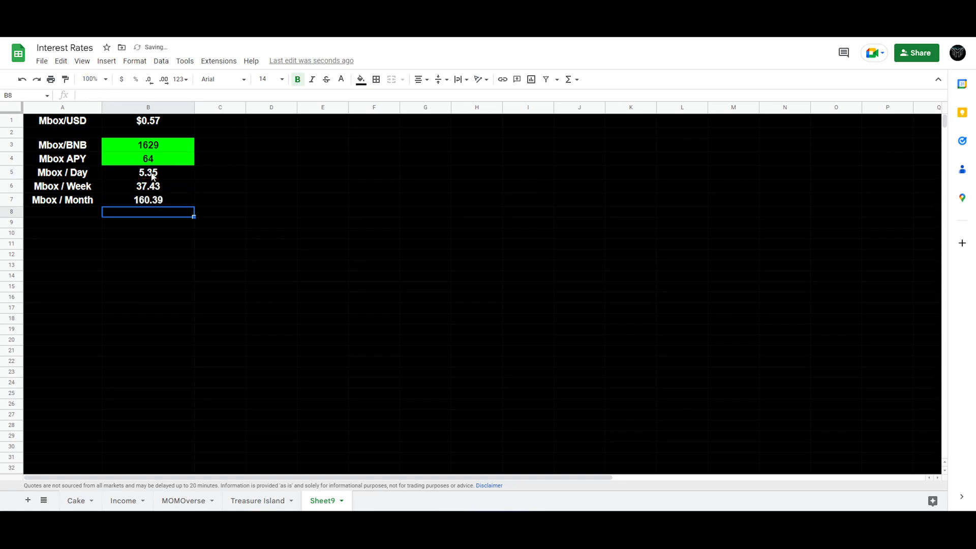
click(198, 236)
click(141, 203)
click(75, 192)
click(159, 204)
click(167, 244)
- Widen column C slightly and enter the heading USD in cell C4
click(232, 157)
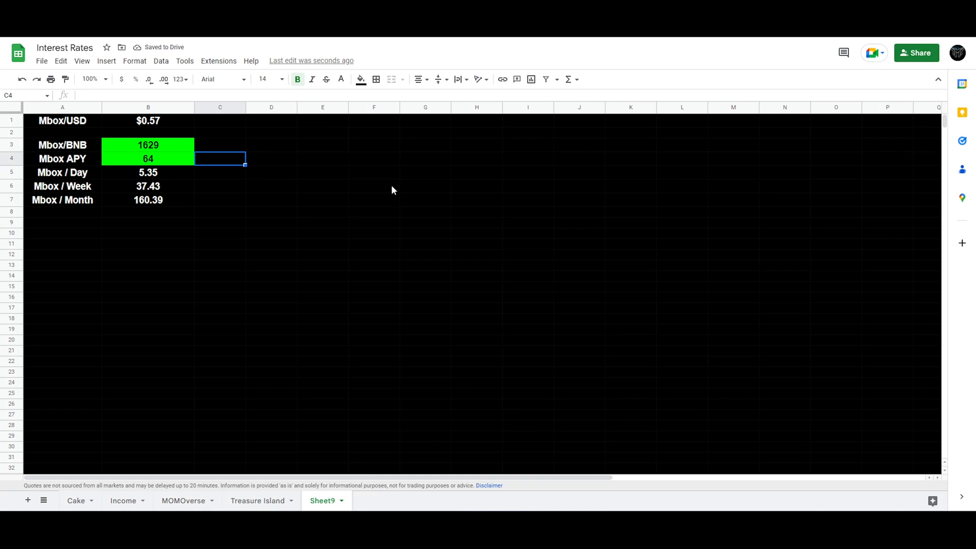
drag(244, 109, 261, 109)
click(337, 219)
click(224, 158)
text(USD)
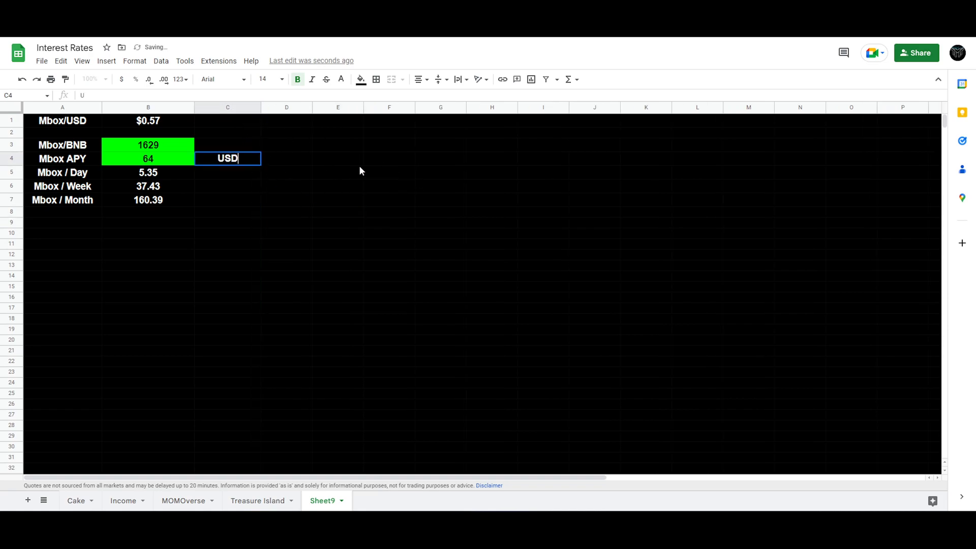
click(298, 175)
- Enter the formula =B5*B1 in cell C5 to convert the daily Mbox earnings to USD
click(220, 177)
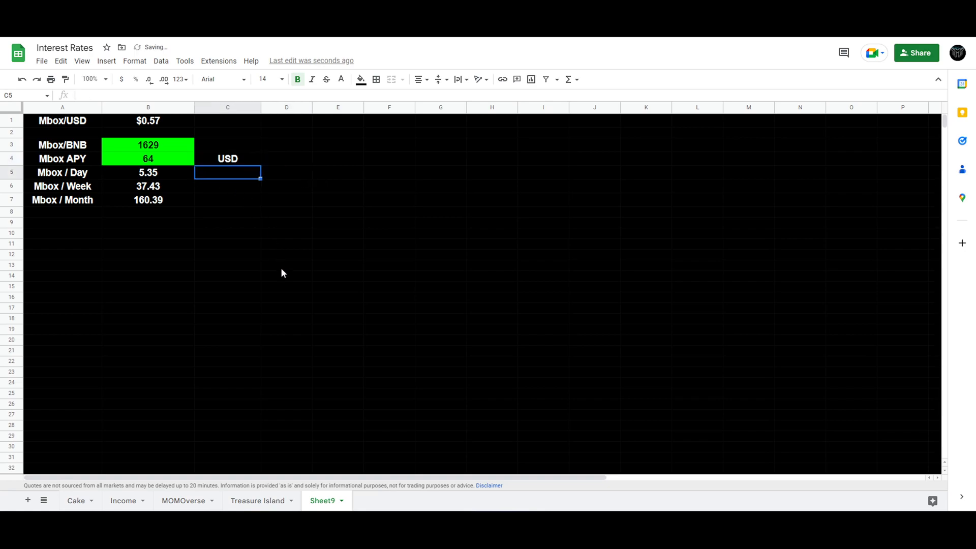
click(172, 172)
click(227, 172)
click(146, 96)
text(=)
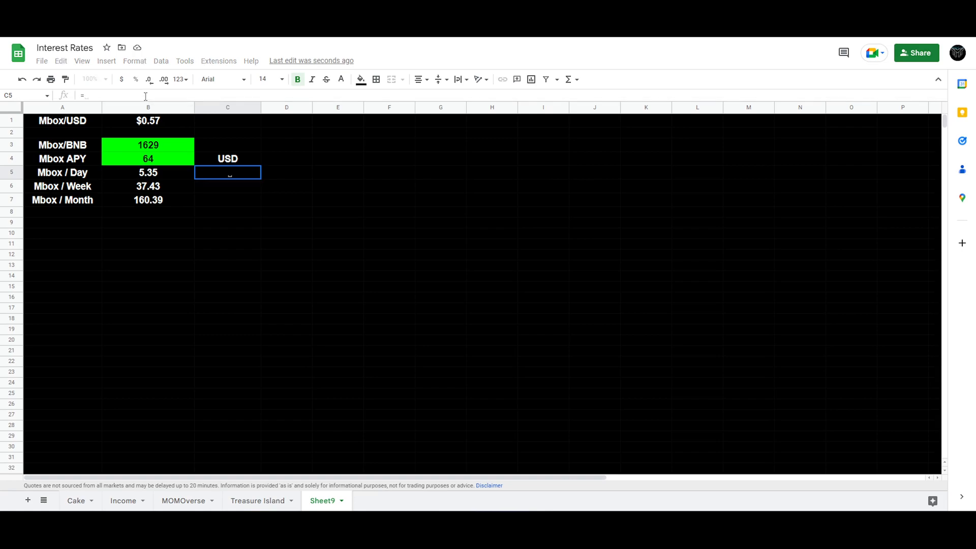
click(160, 176)
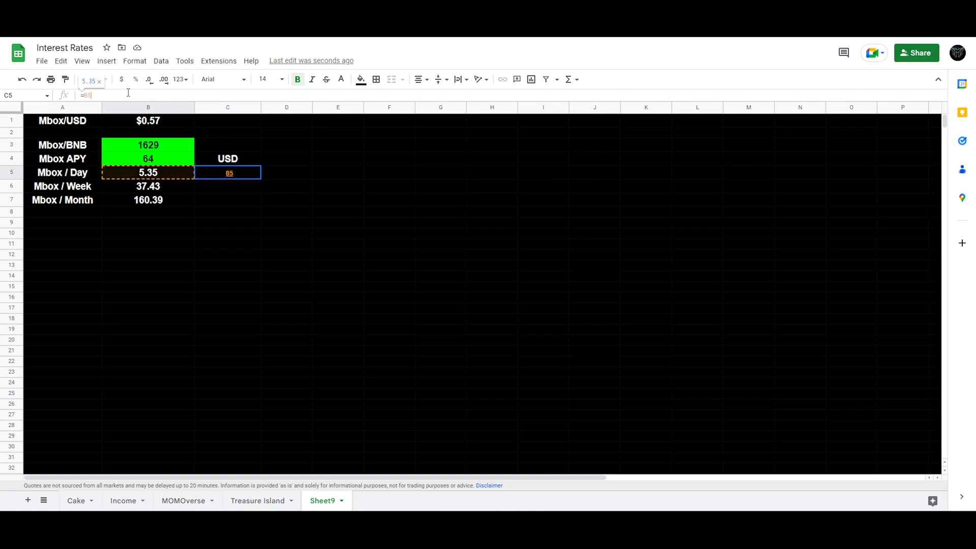
text(*)
click(171, 125)
key(Return)
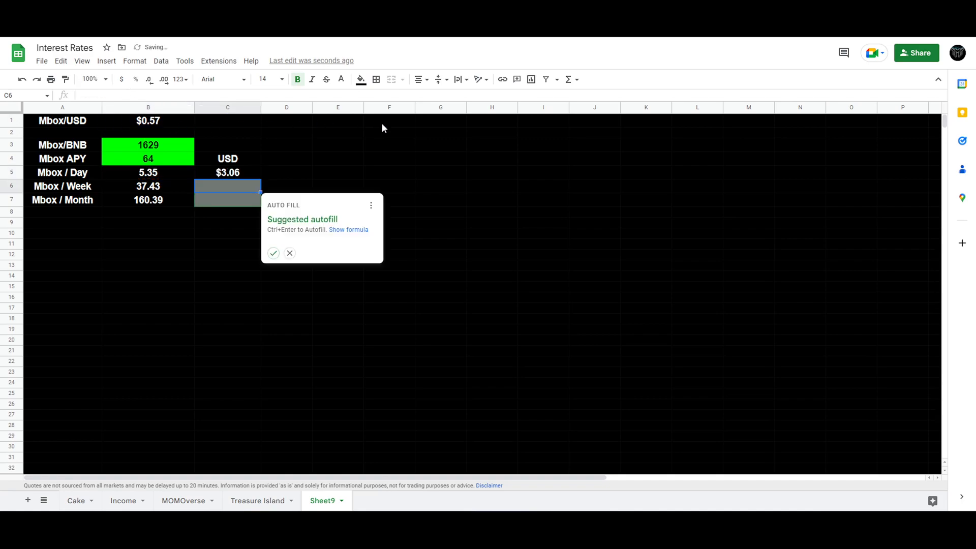
- Fill the USD cells C5:C7 with a red background
click(230, 175)
drag(231, 178, 231, 201)
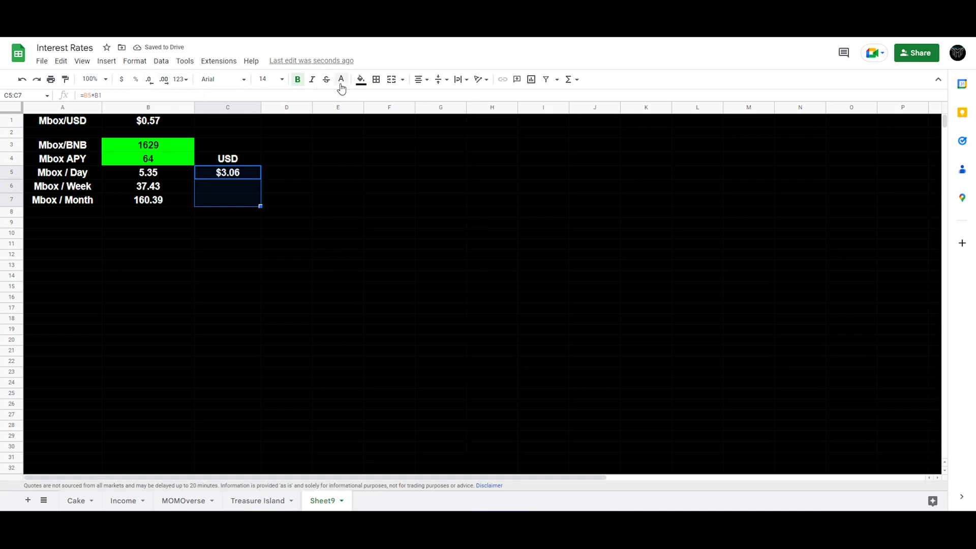
click(360, 80)
click(377, 127)
click(229, 171)
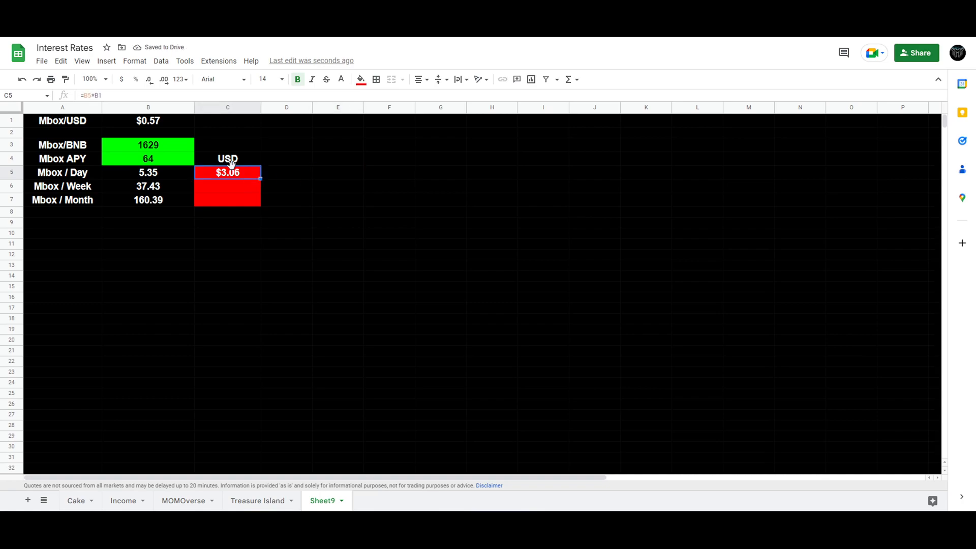
click(173, 180)
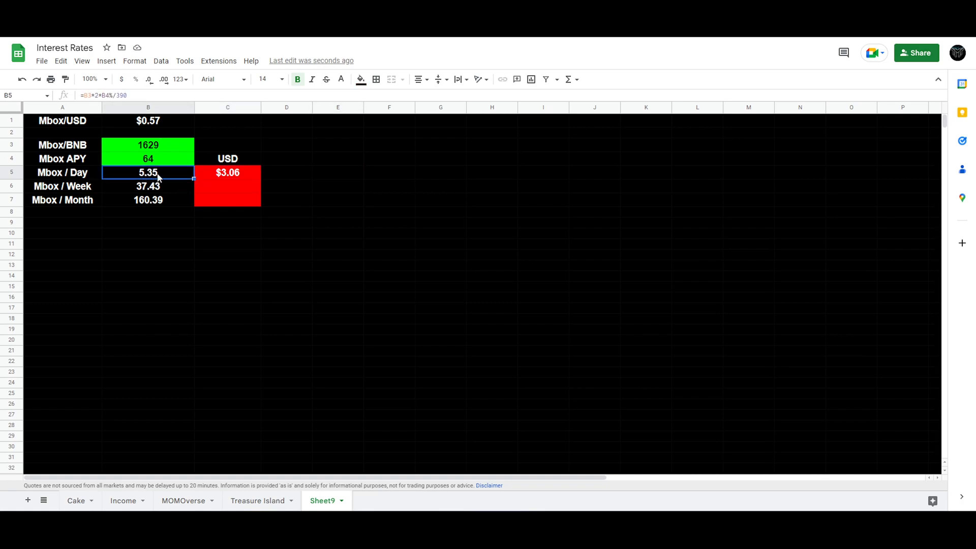
click(264, 234)
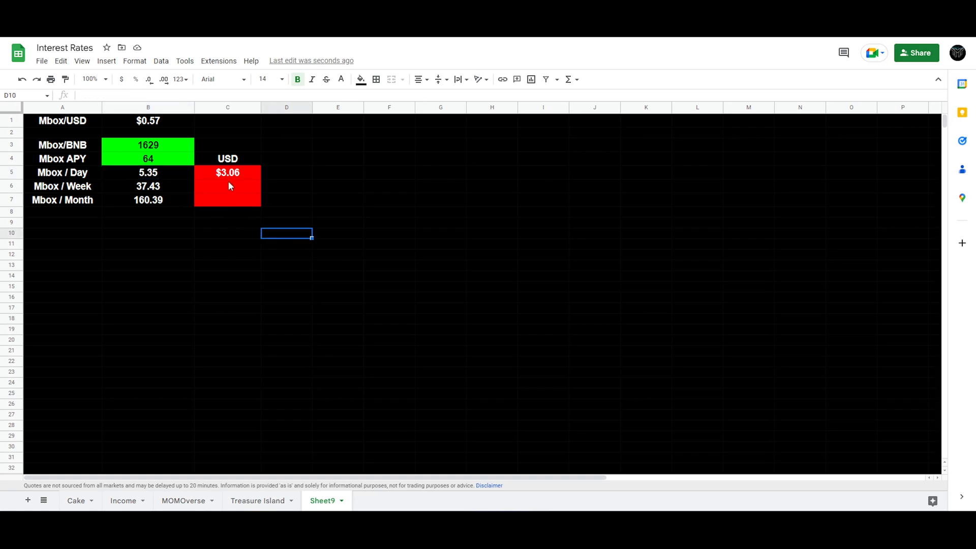
- Switch to Calculator and multiply 5.35 by 0.57 to check the daily USD value in C5
click(230, 174)
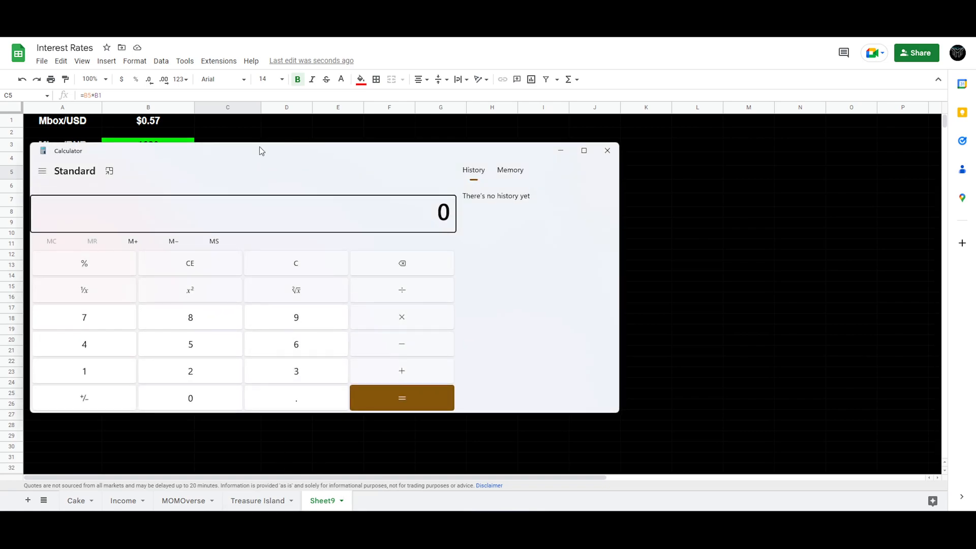
drag(256, 153, 527, 152)
click(573, 262)
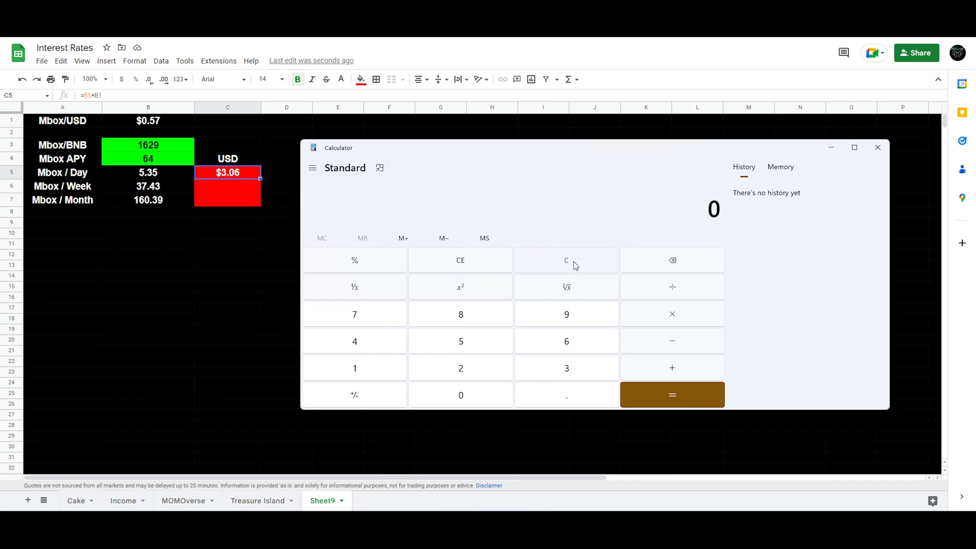
click(475, 351)
click(543, 399)
click(553, 370)
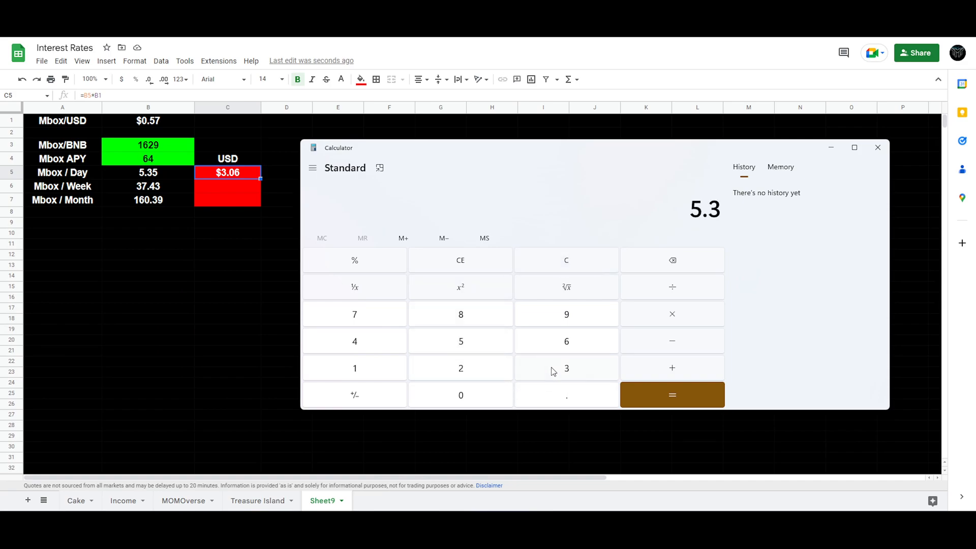
click(483, 353)
click(697, 318)
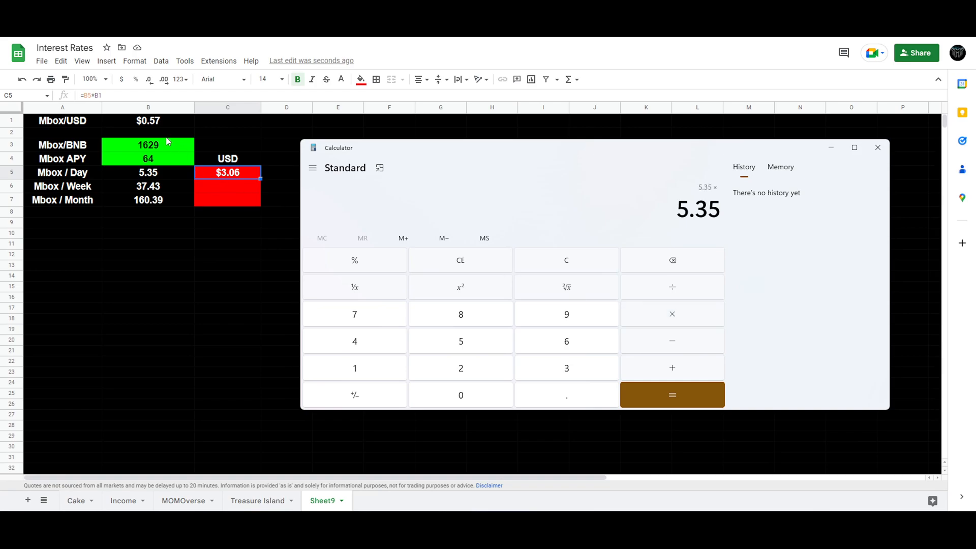
click(463, 376)
key(BackSpace)
click(548, 397)
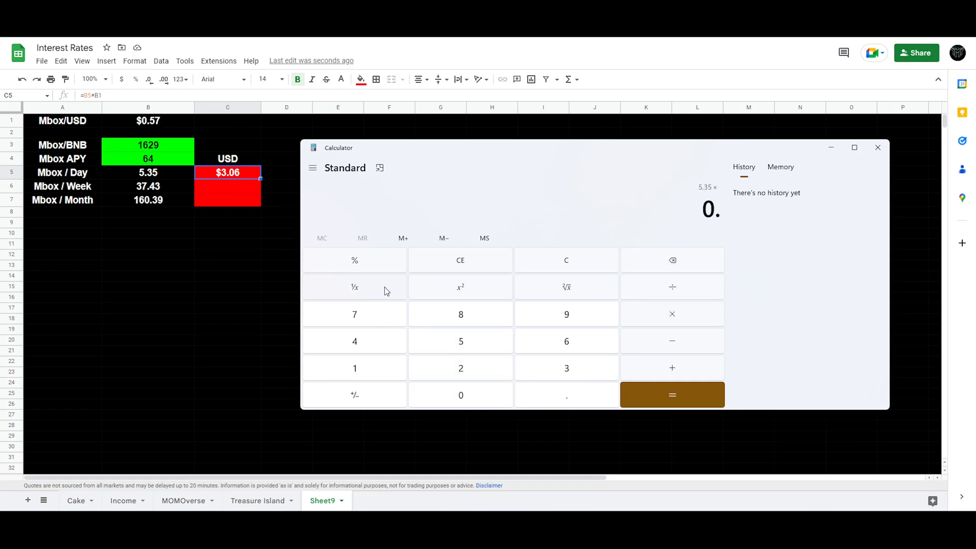
click(446, 344)
click(382, 316)
click(690, 392)
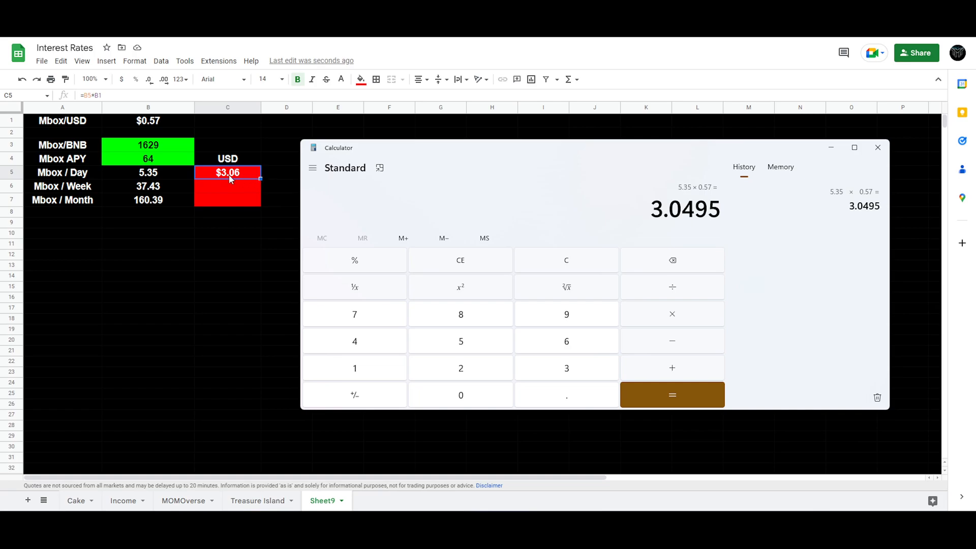
drag(681, 208, 717, 213)
- Return to the sheet and fill the daily USD formula from C5 down through C7
click(232, 222)
click(241, 183)
click(236, 172)
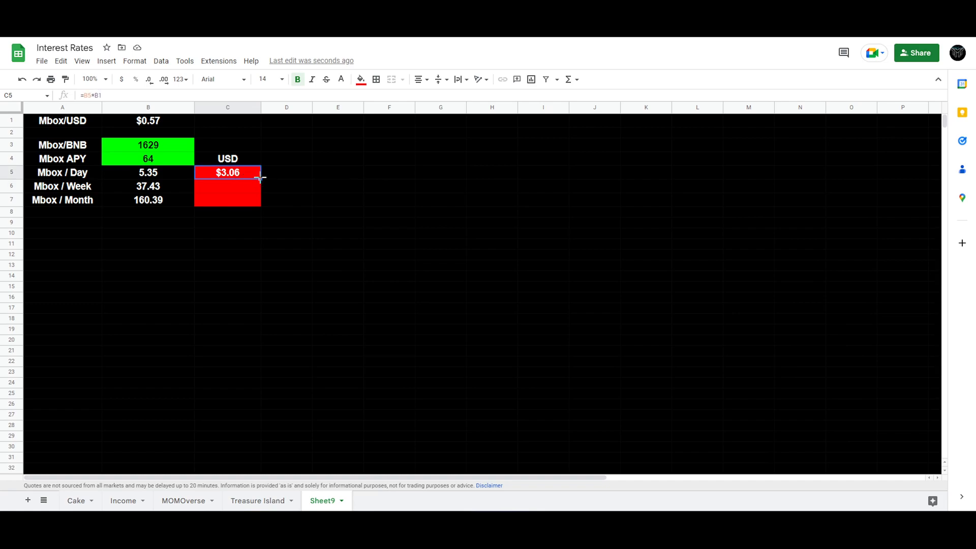
drag(260, 179, 257, 199)
click(376, 244)
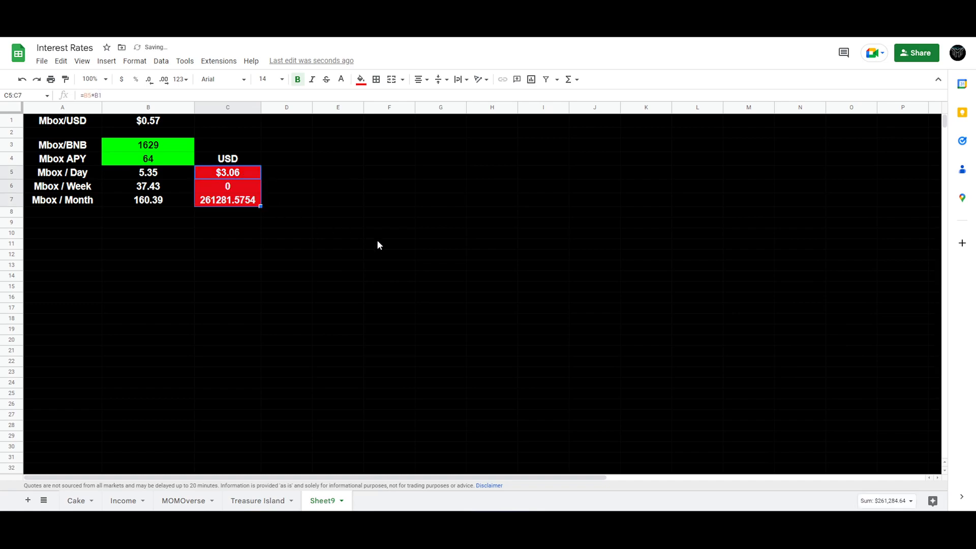
- Correct the weekly USD formula in C6 to =B6*B1
click(240, 192)
double_click(108, 96)
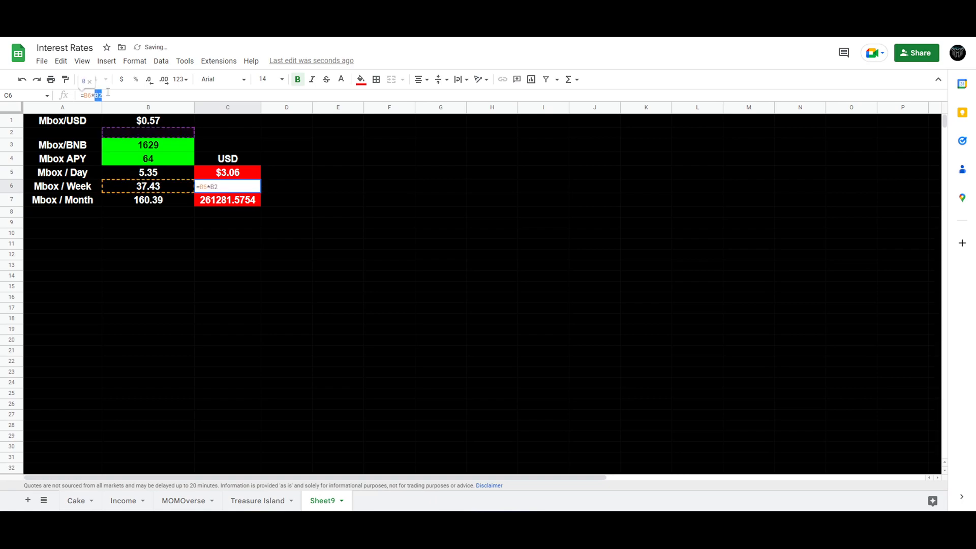
click(100, 95)
key(BackSpace)
text(1)
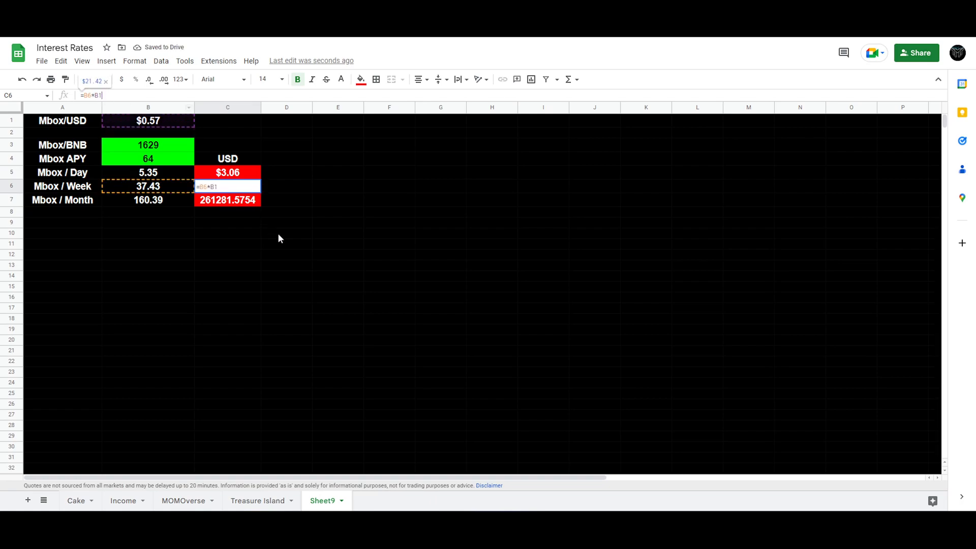
click(277, 233)
- Correct the monthly USD formula in C7 to =B7*B1
click(235, 202)
click(108, 95)
key(BackSpace)
text(1)
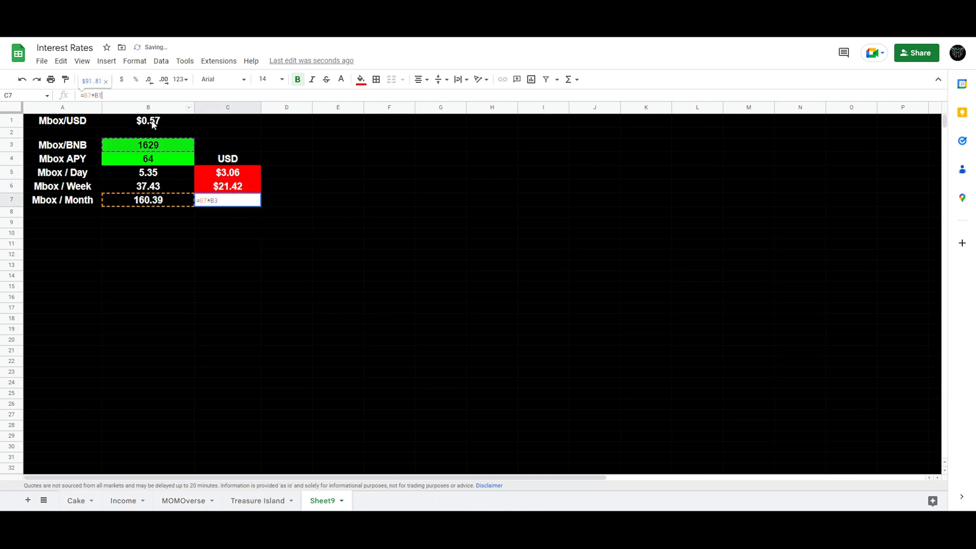
click(329, 265)
click(162, 176)
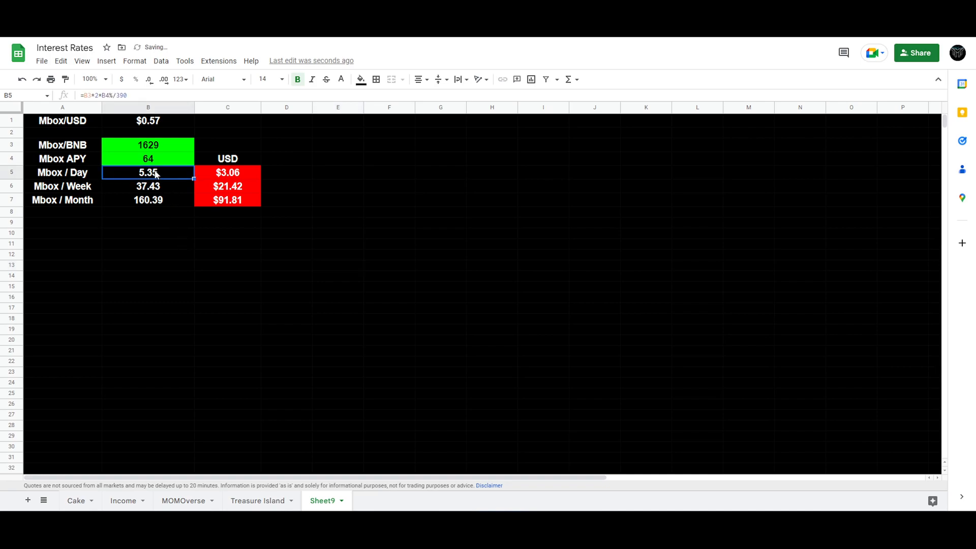
click(146, 188)
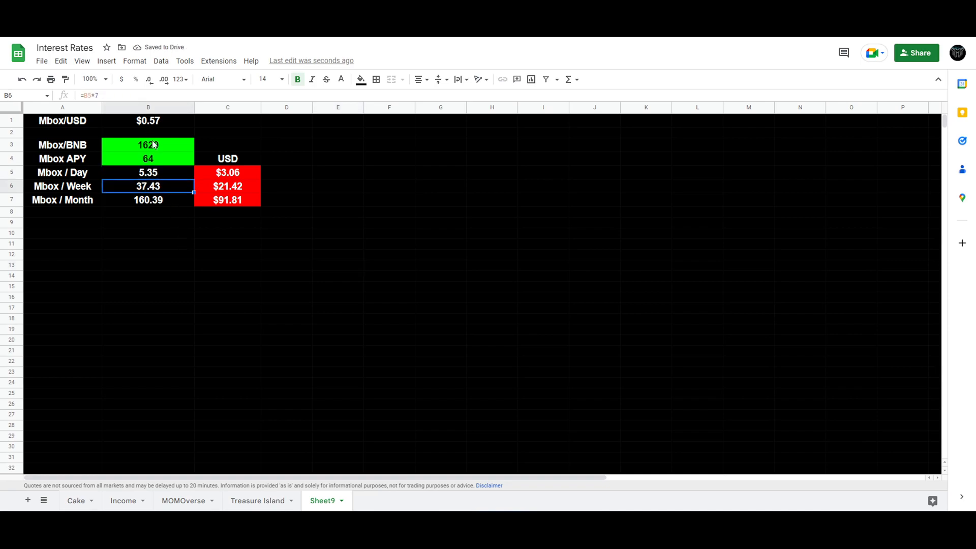
click(158, 203)
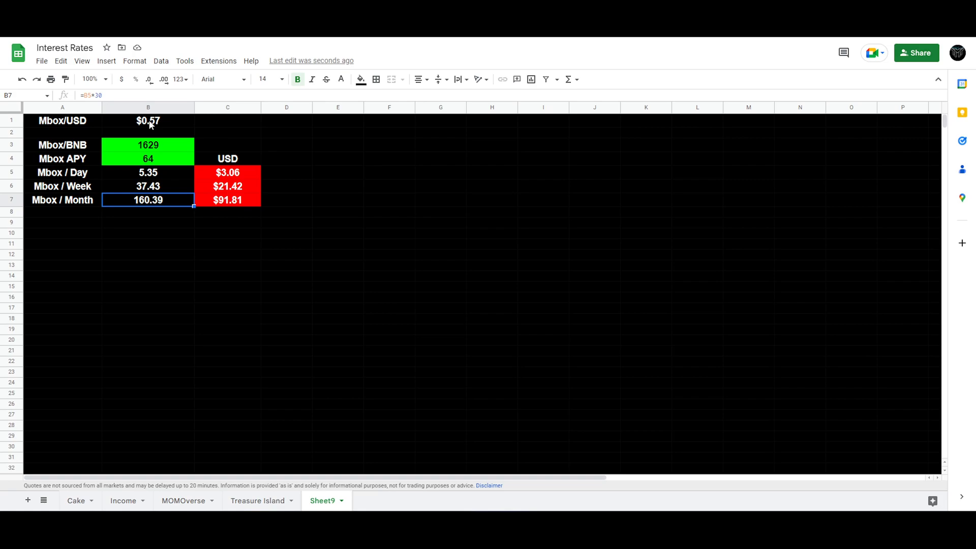
click(253, 174)
click(341, 236)
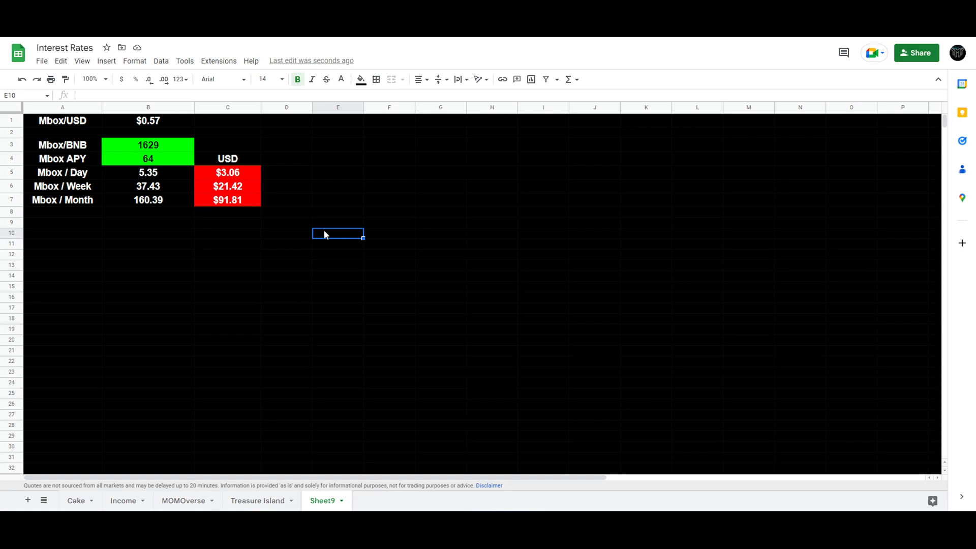
- Move the calculation block A3:C7 down one row so that it starts at A4
drag(63, 145, 218, 205)
key(ctrl+c)
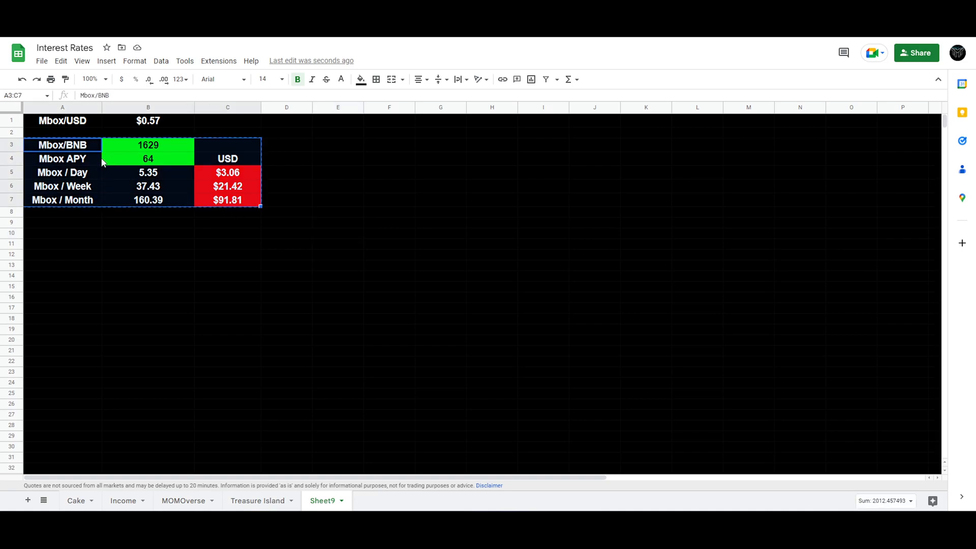
click(77, 160)
key(ctrl+v)
click(254, 277)
- Extend the black formatting of A2:C2 down to the emptied cells A3:C3
drag(72, 143, 89, 132)
click(233, 145)
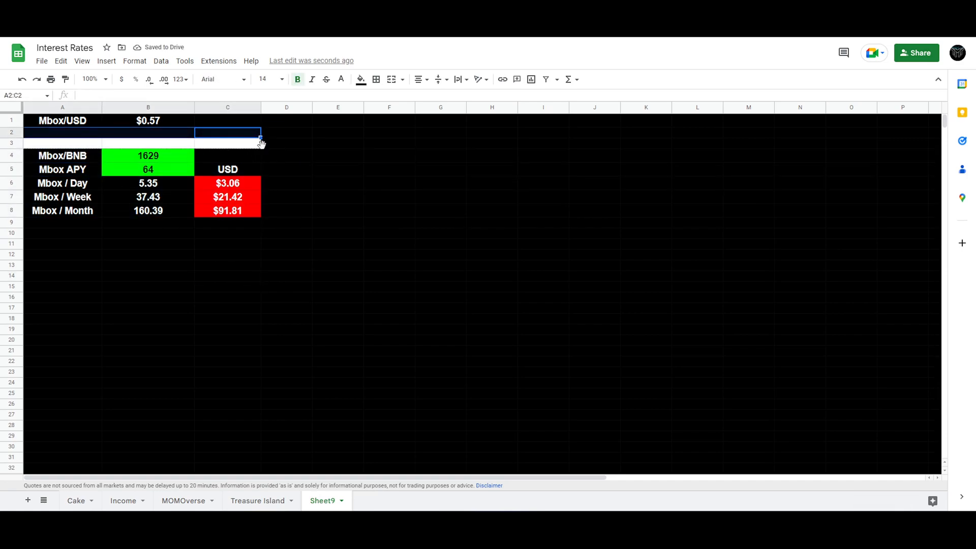
drag(261, 138, 260, 145)
click(337, 170)
- Enter the title Mbox Staking Rewards in cell B3 above the calculation block
click(151, 135)
click(150, 143)
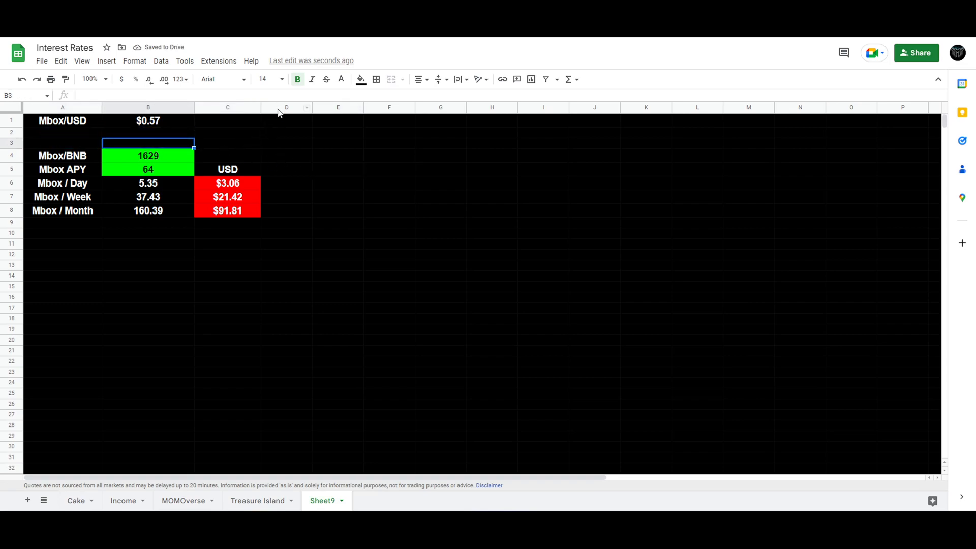
click(219, 94)
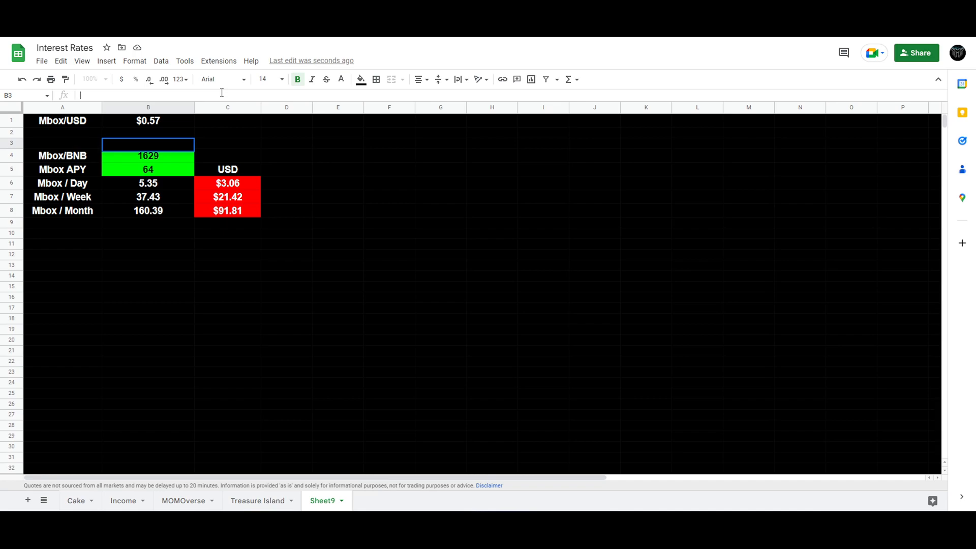
text(Mbox Staking R)
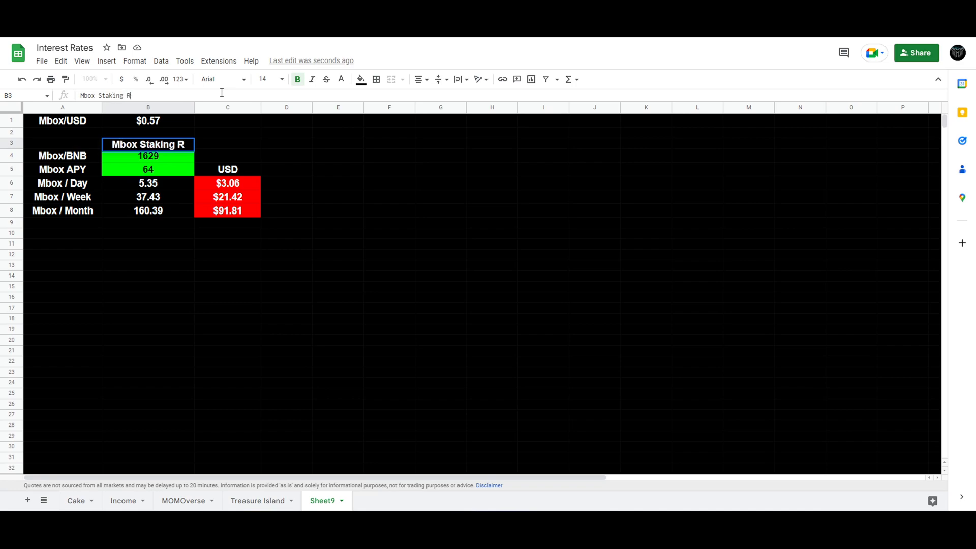
text(ewards)
click(355, 272)
- Set the font size of the title in B3 to 24
click(130, 148)
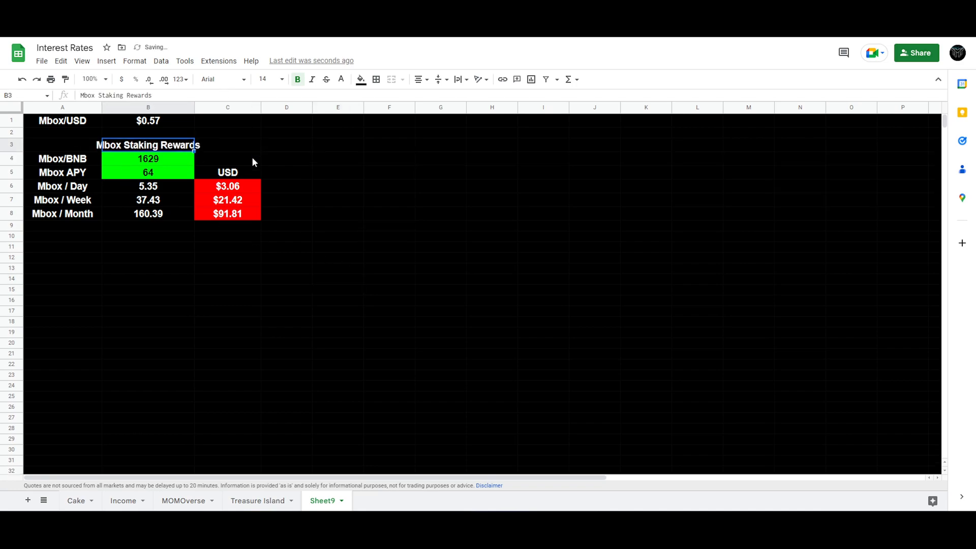
click(281, 79)
click(264, 260)
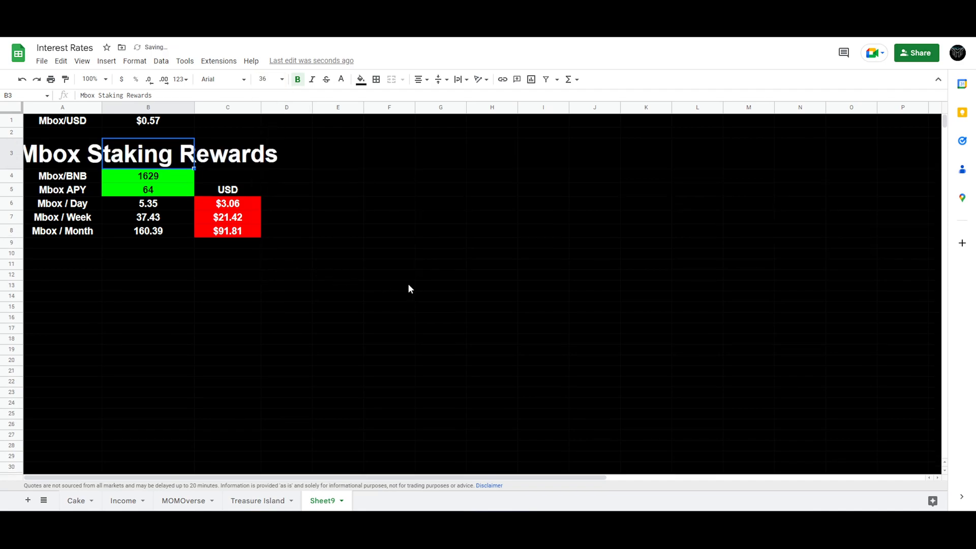
click(282, 79)
click(272, 245)
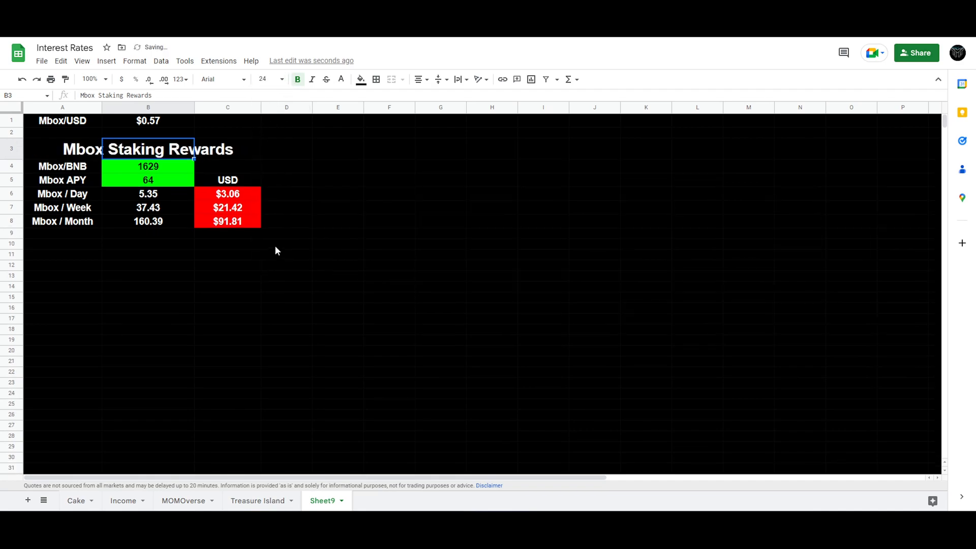
click(341, 282)
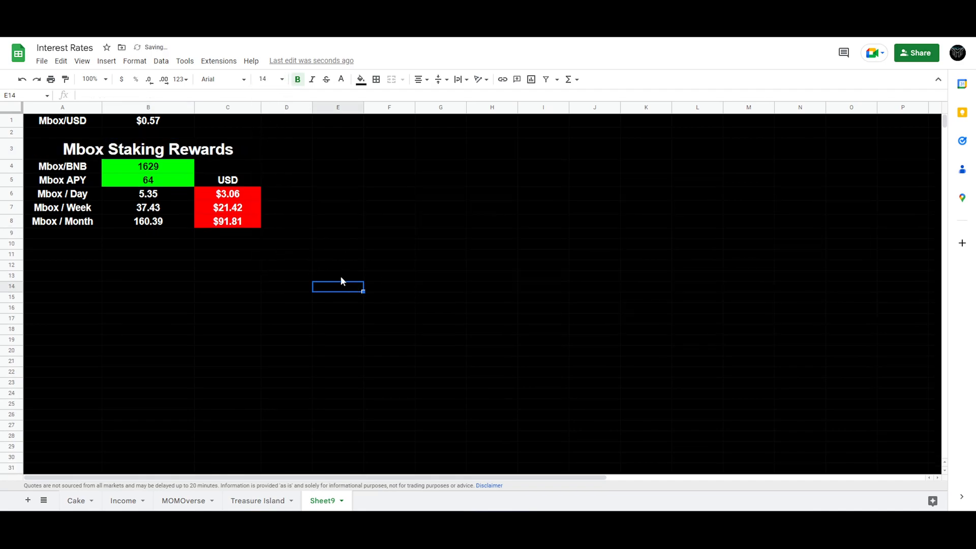
- Fill the title row cells A3:C3 with dark gray
click(142, 153)
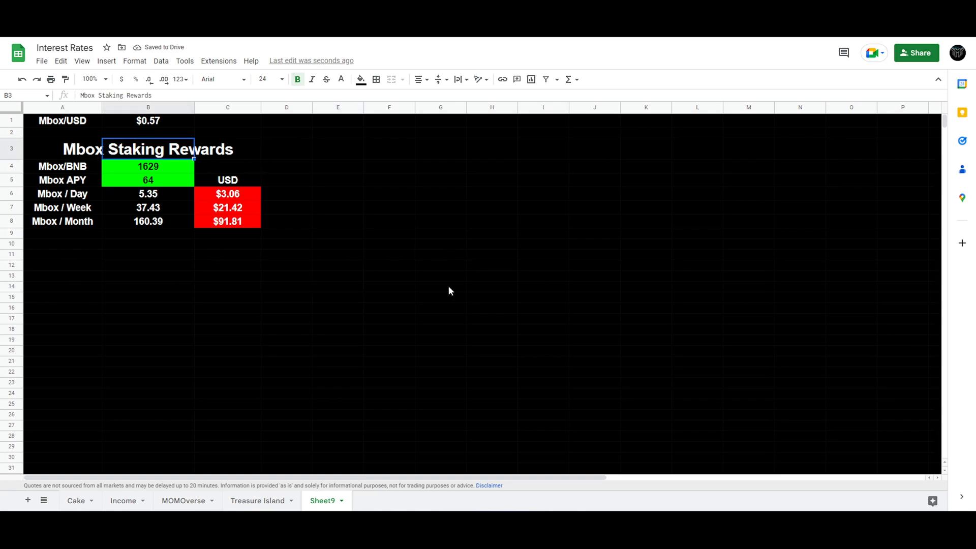
drag(88, 152, 242, 152)
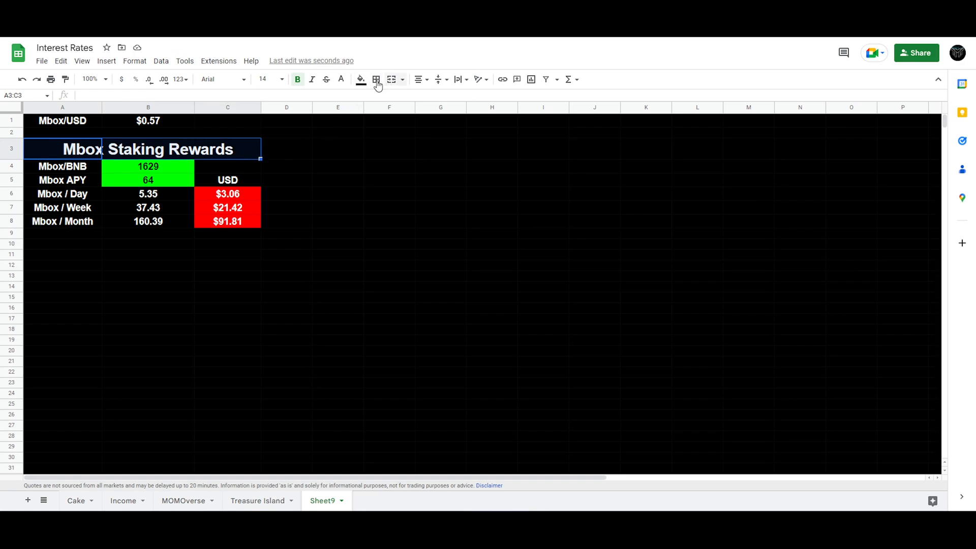
click(360, 79)
click(380, 117)
drag(338, 220, 338, 232)
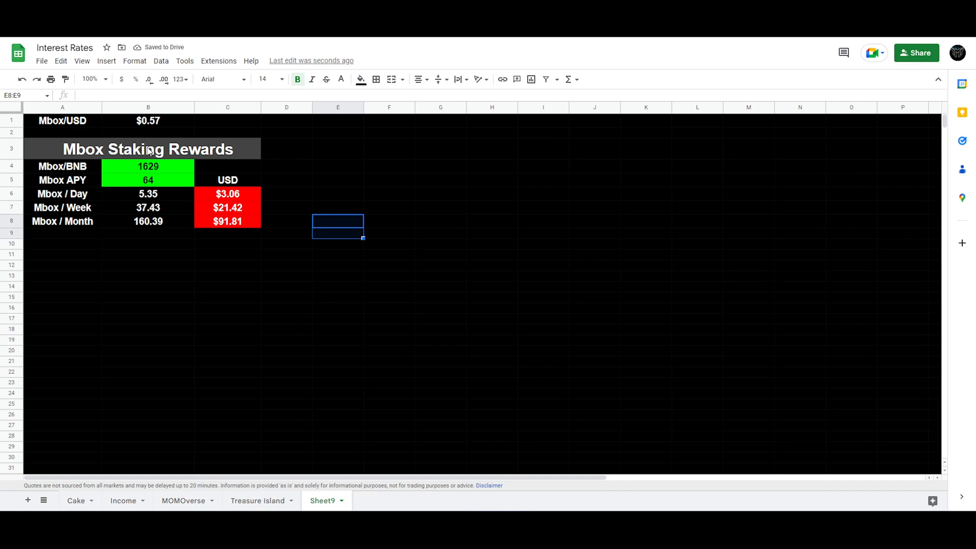
drag(81, 149, 176, 150)
click(220, 146)
click(164, 152)
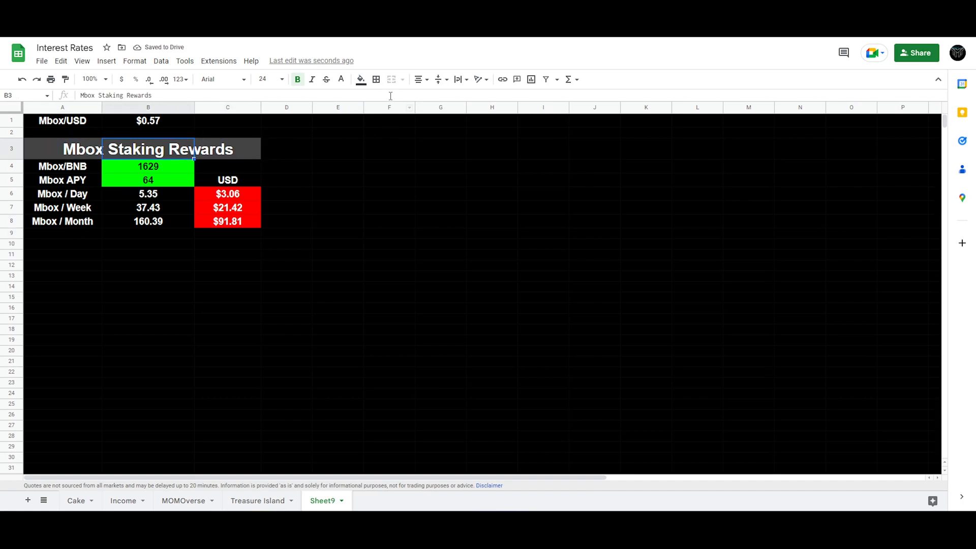
click(440, 208)
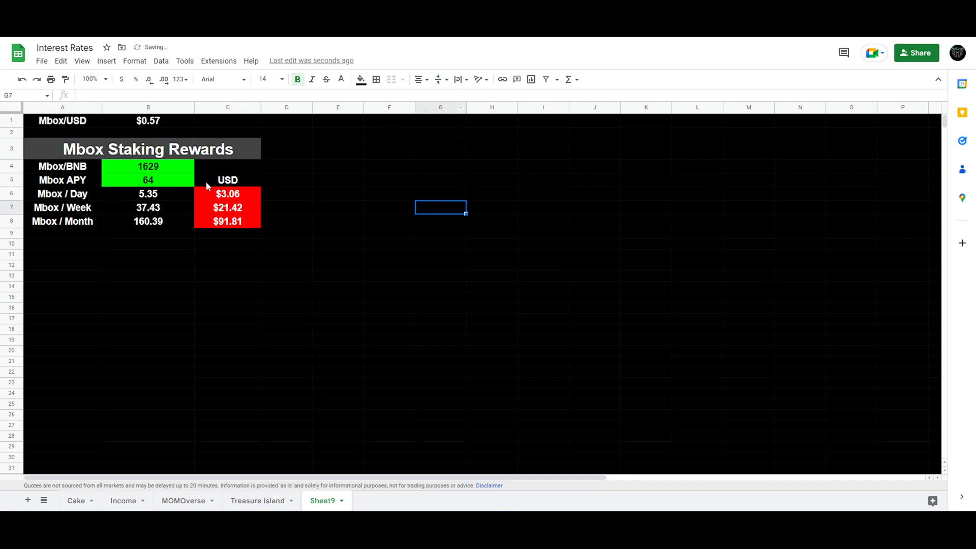
click(97, 152)
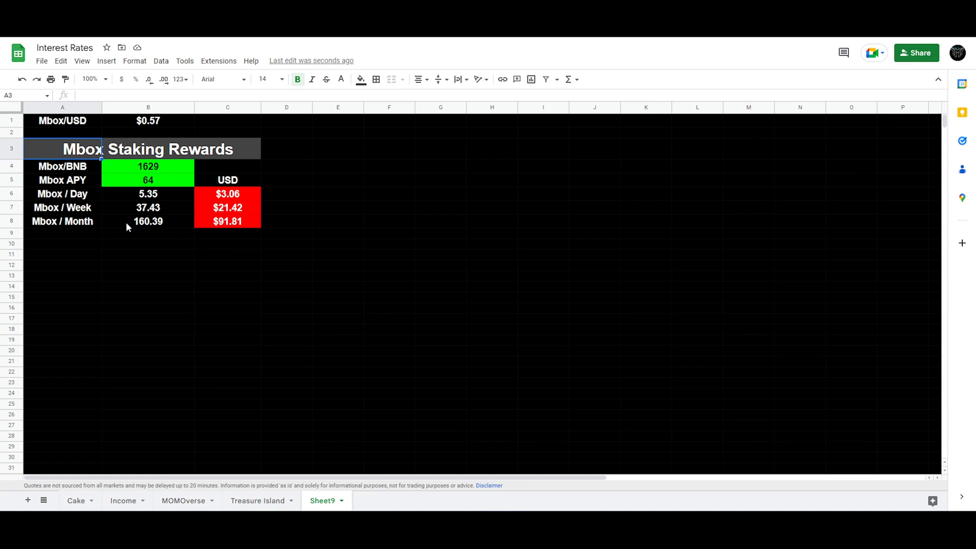
click(431, 234)
click(338, 155)
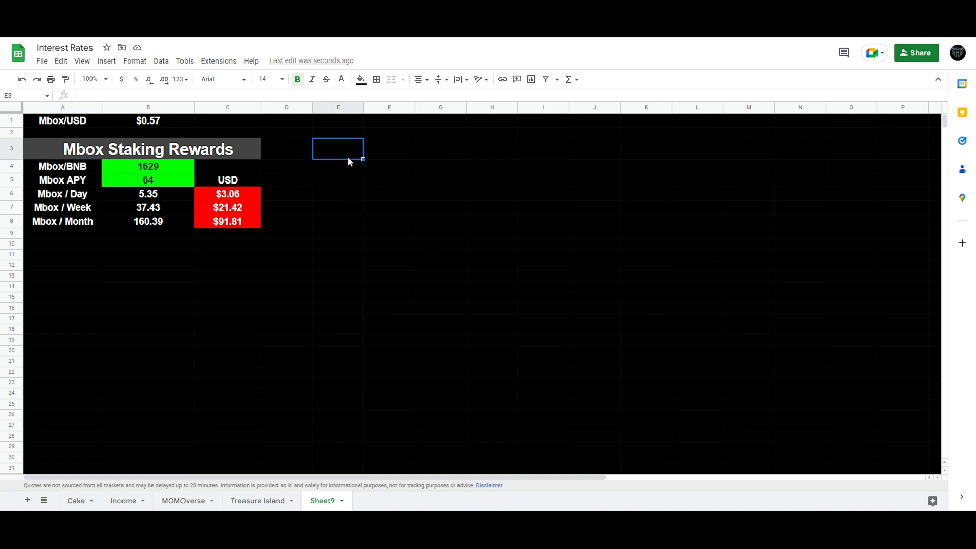
click(298, 156)
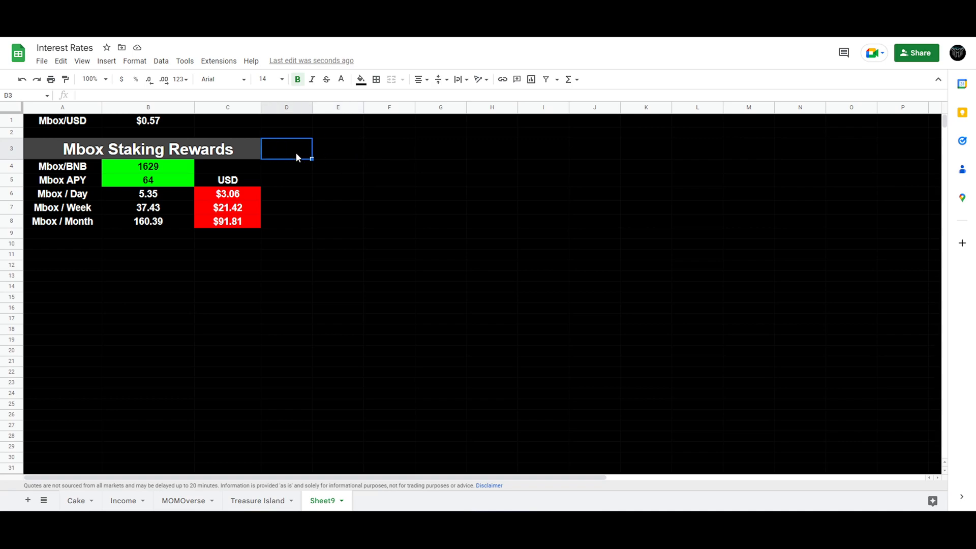
drag(287, 121, 293, 238)
click(389, 340)
click(341, 152)
click(394, 153)
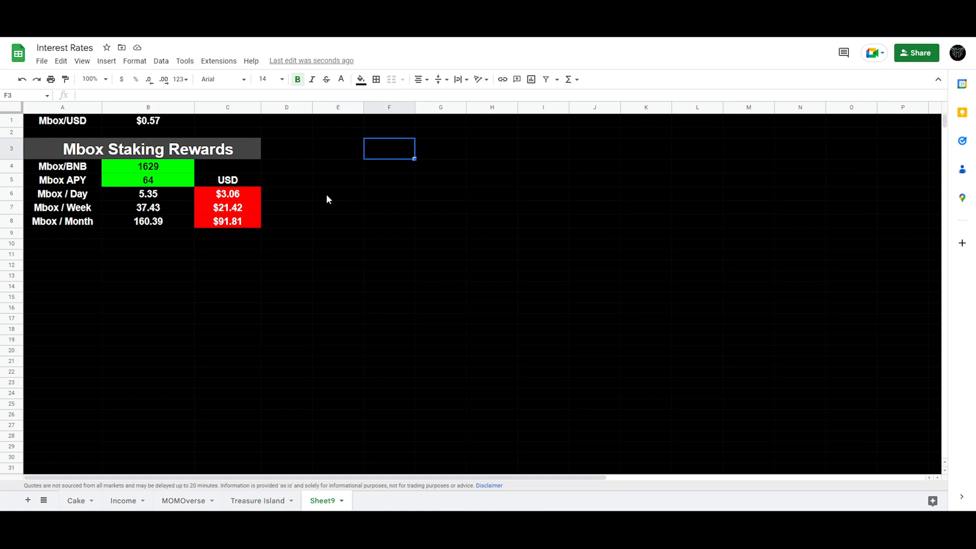
text(Mbox)
click(560, 169)
- Copy the title from B3 into cell F3 as the heading of a second block
click(126, 153)
key(ctrl+c)
click(390, 151)
key(ctrl+alt+v)
key(ctrl+v)
drag(551, 220, 513, 219)
click(390, 151)
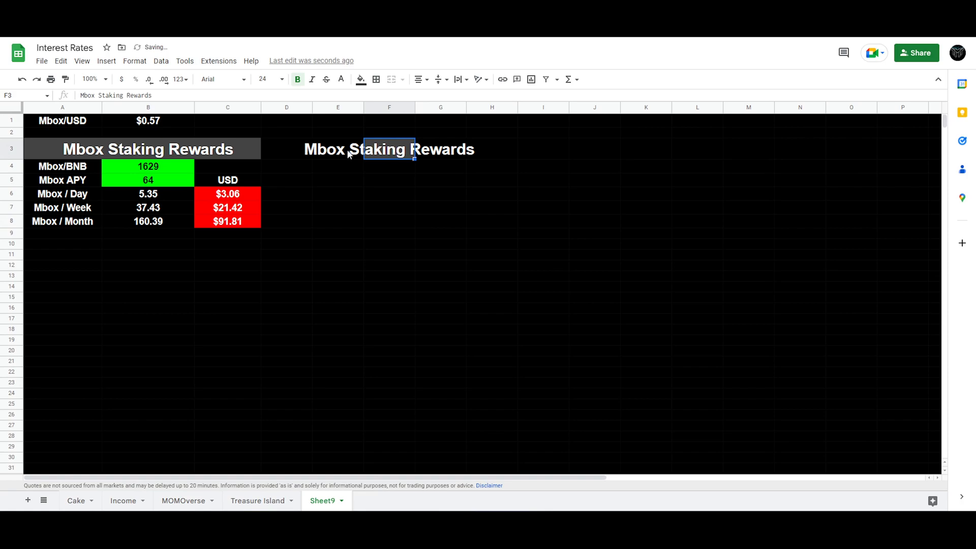
- Fill the second block's title row cells E3:G3 with dark gray
drag(348, 158, 451, 159)
click(360, 79)
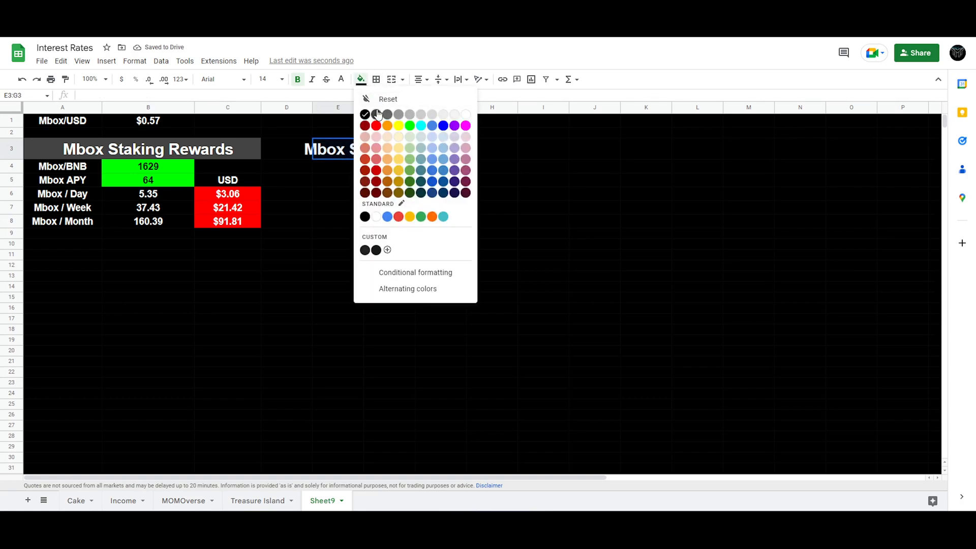
click(380, 112)
click(472, 210)
- Change the title in F3 to Mbox NFT Rewards by replacing the word Staking with NFT
click(401, 155)
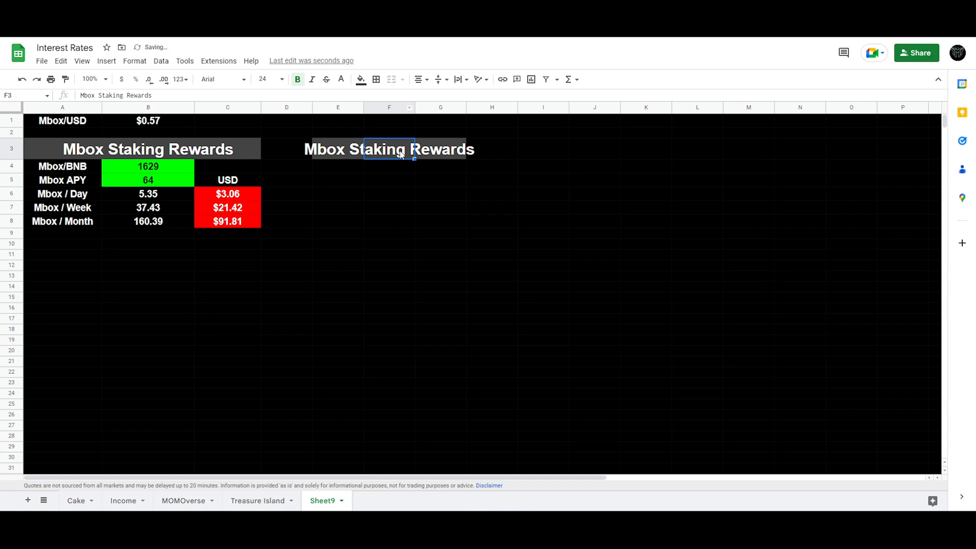
click(342, 93)
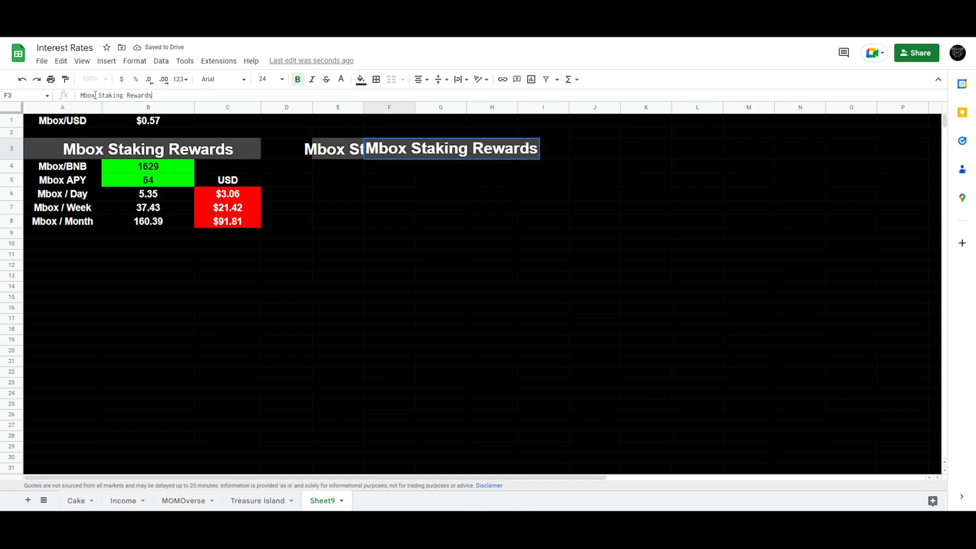
double_click(116, 95)
drag(116, 95, 145, 95)
click(146, 96)
double_click(109, 95)
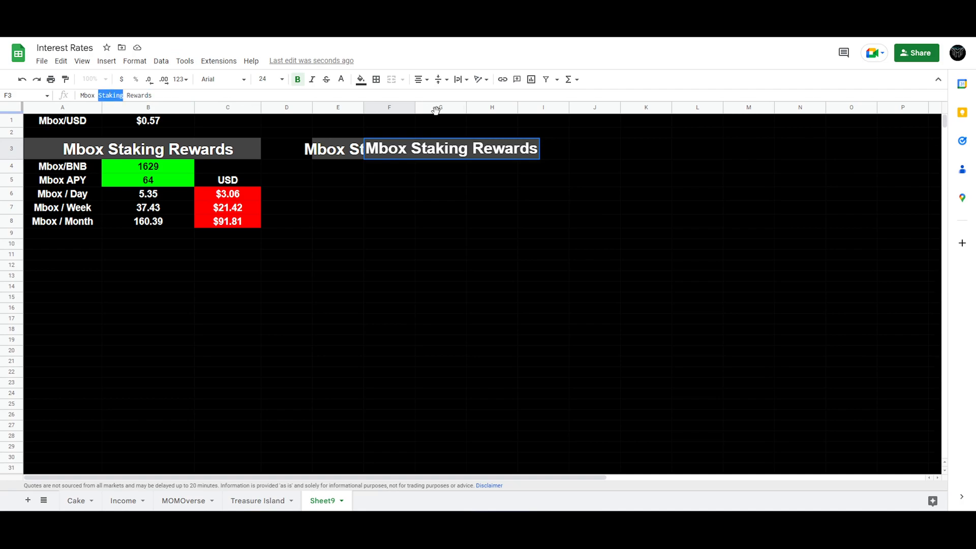
text(NFT)
key(Return)
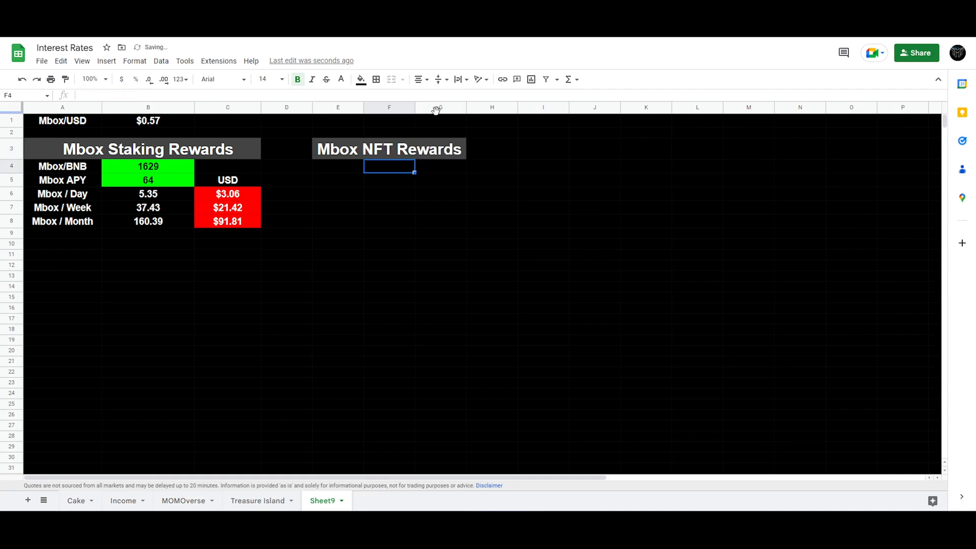
click(328, 168)
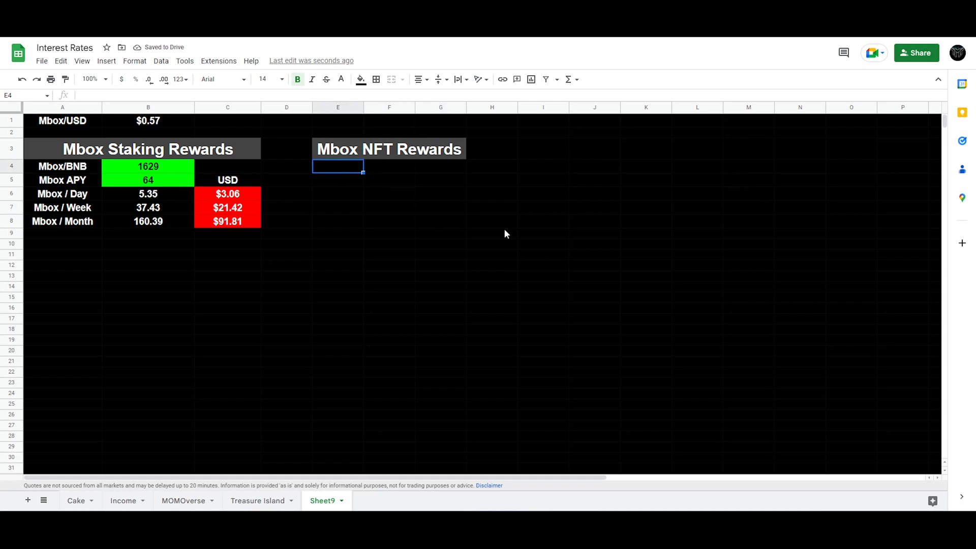
text(Mbox)
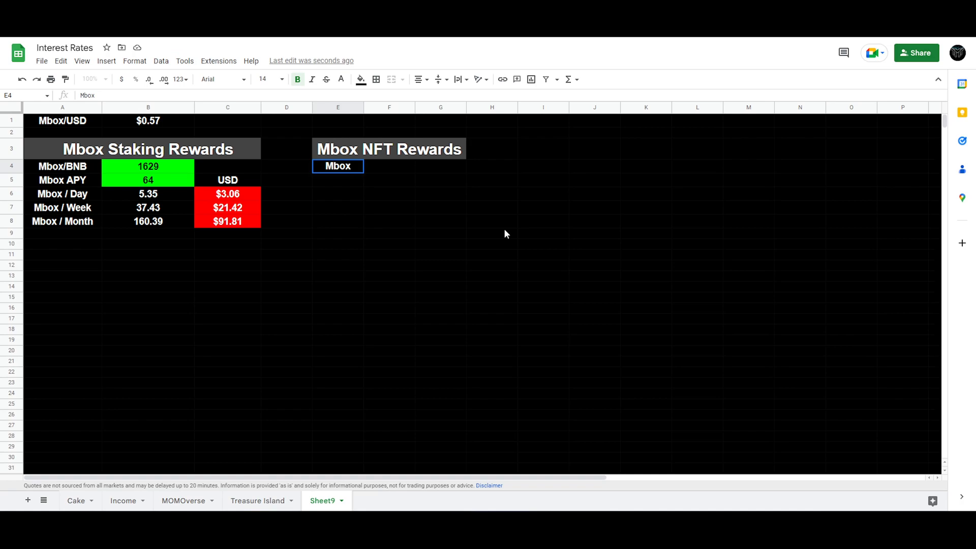
key(BackSpace)
key(BackSpace)
key(BackSpace)
key(BackSpace)
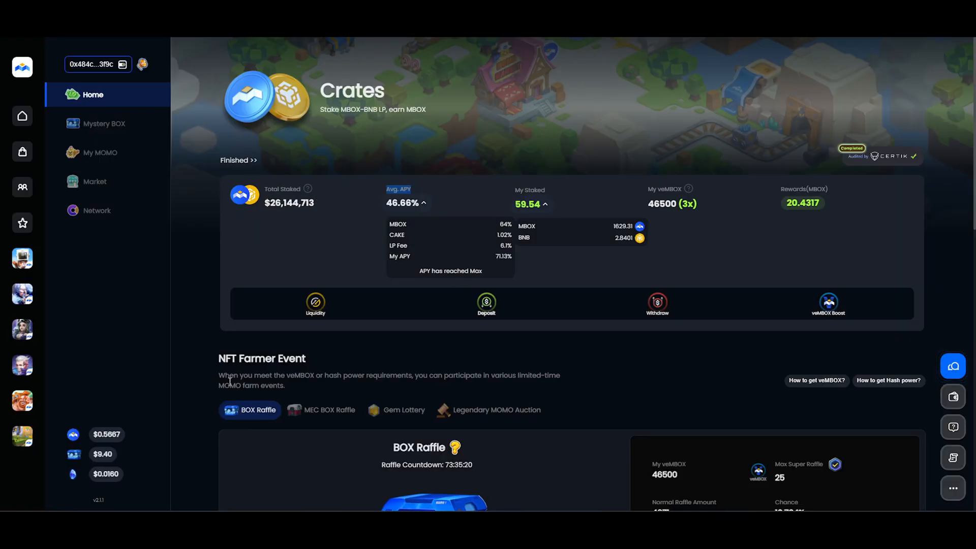
- Consult the Mining Camp section of the MOBOX page and label cell E4 of the sheet Total Hash Power
scroll(596, 197, down, 8)
scroll(749, 303, up, 2)
scroll(749, 303, down, 3)
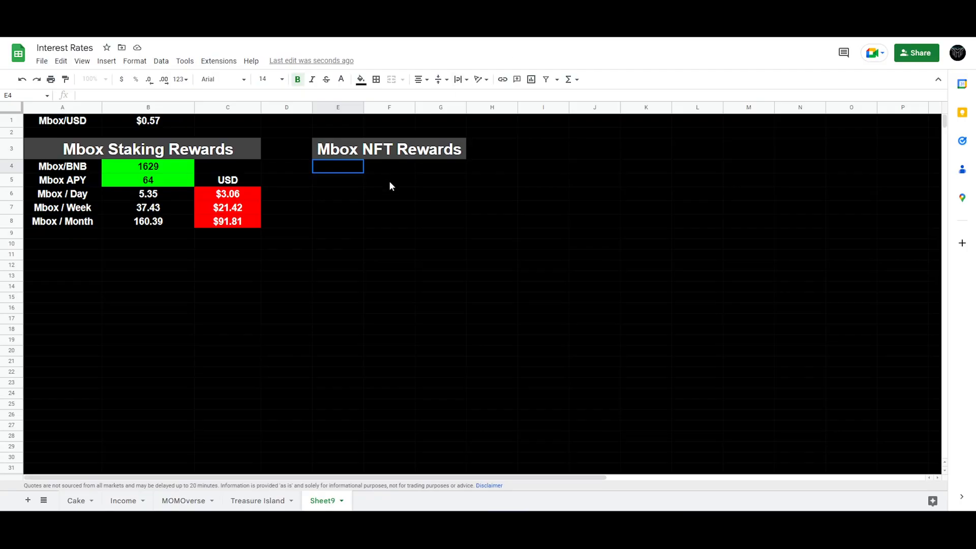
key(Right)
key(Left)
text(Total Hash Power)
key(Return)
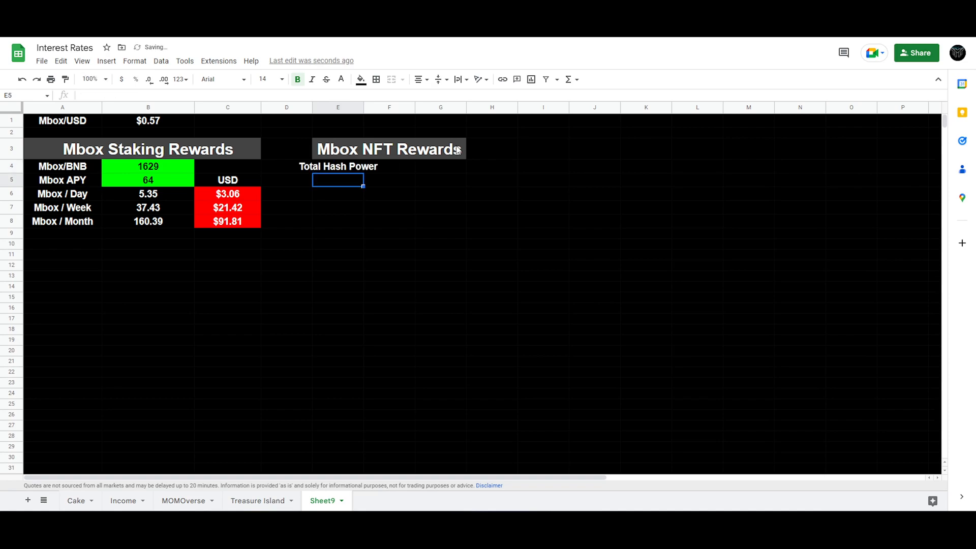
- Widen column E to fit the Total Hash Power label
right_click(318, 107)
click(320, 105)
drag(311, 109, 301, 109)
double_click(352, 107)
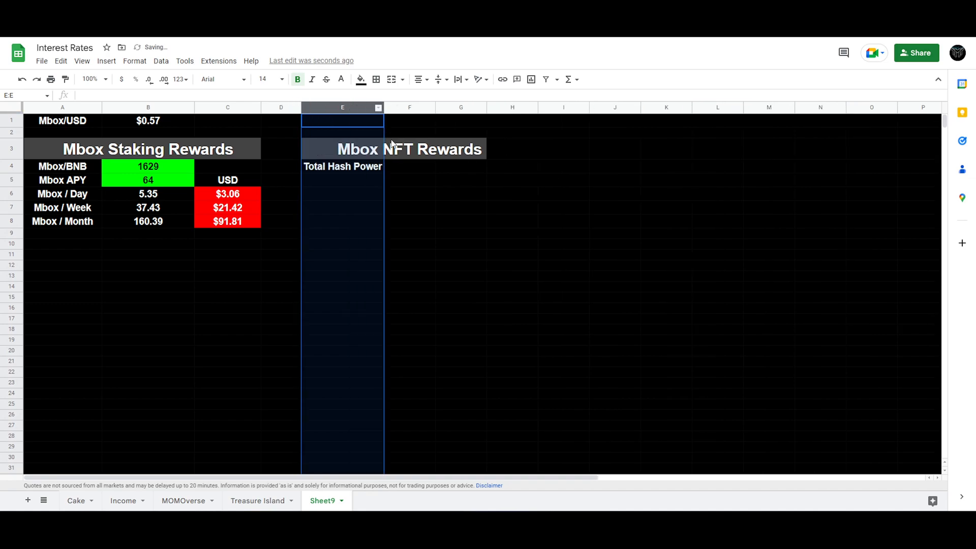
click(450, 254)
- Fill the hash power input cell F4 with bright green
click(367, 168)
click(390, 218)
click(410, 168)
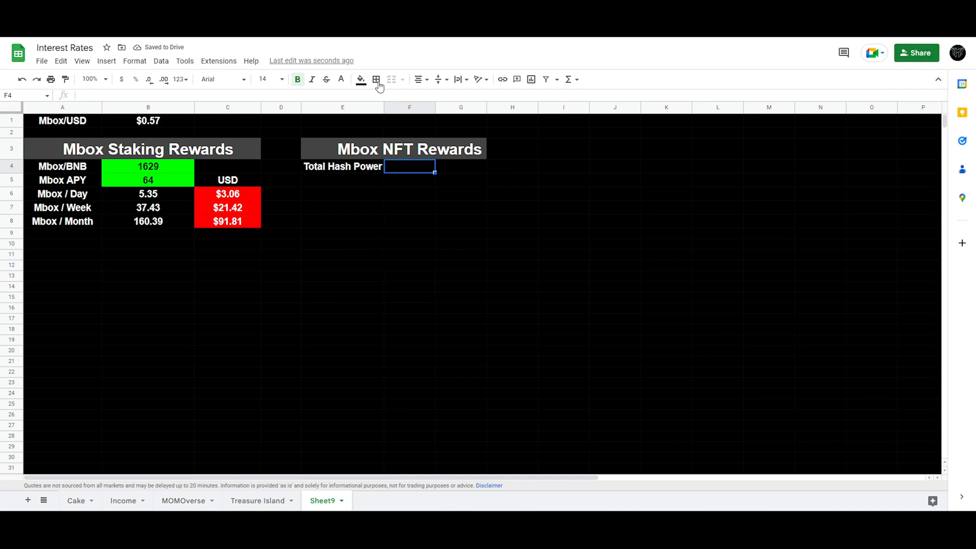
click(361, 80)
click(405, 133)
click(512, 221)
click(416, 153)
click(411, 166)
click(453, 216)
click(421, 170)
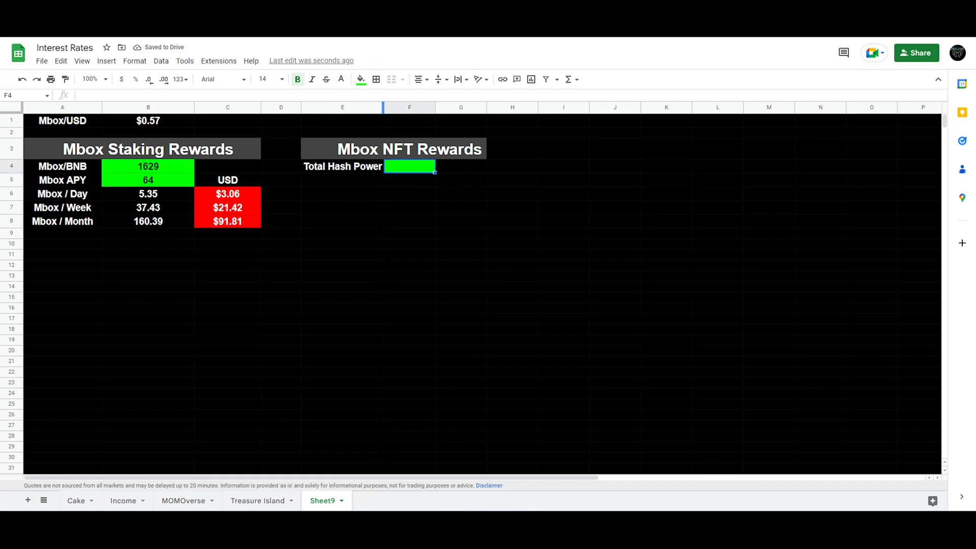
- Copy the My Hash Power value 16596 from the MOBOX Mining Camp and return to the sheet
click(356, 10)
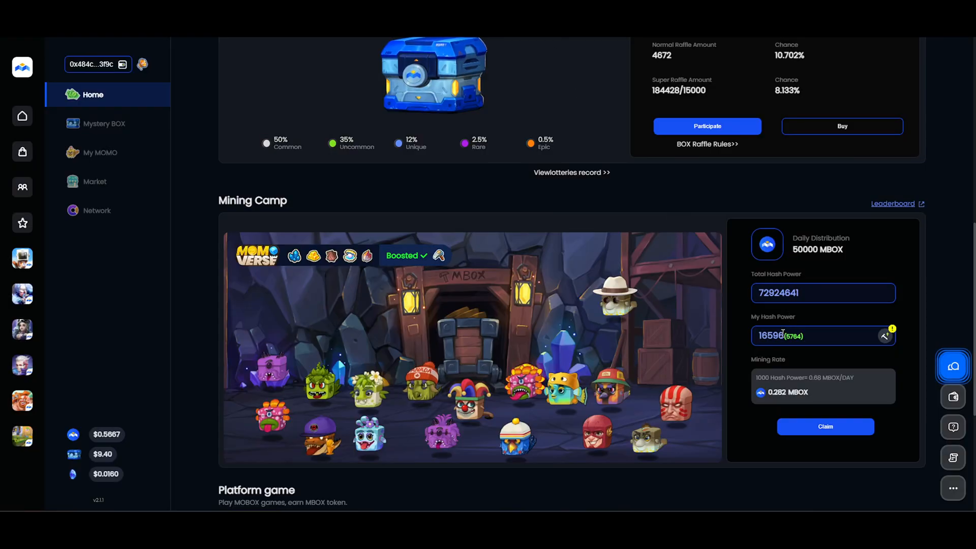
drag(784, 336, 756, 336)
key(ctrl+c)
click(538, 10)
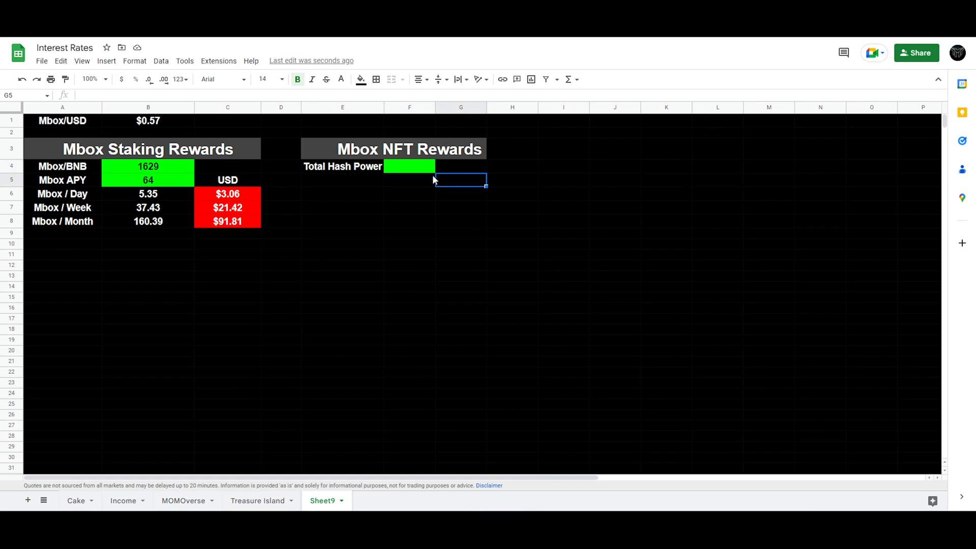
key(ctrl+v)
click(616, 220)
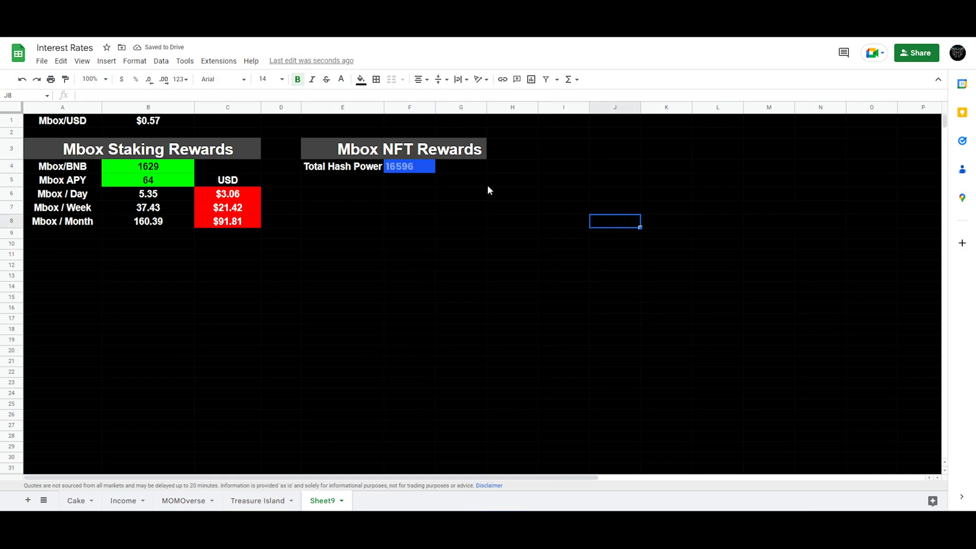
key(ctrl+z)
- Enter the copied hash power 16596 in F4 without its source formatting
click(512, 219)
click(417, 170)
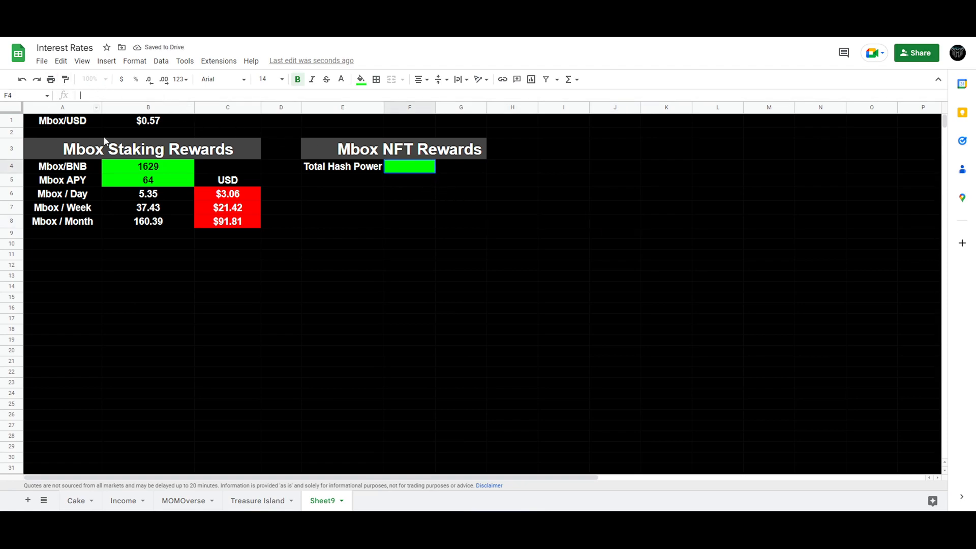
click(106, 95)
key(ctrl+v)
click(511, 277)
- Set the text color of the hash power value in F4 to black
click(430, 169)
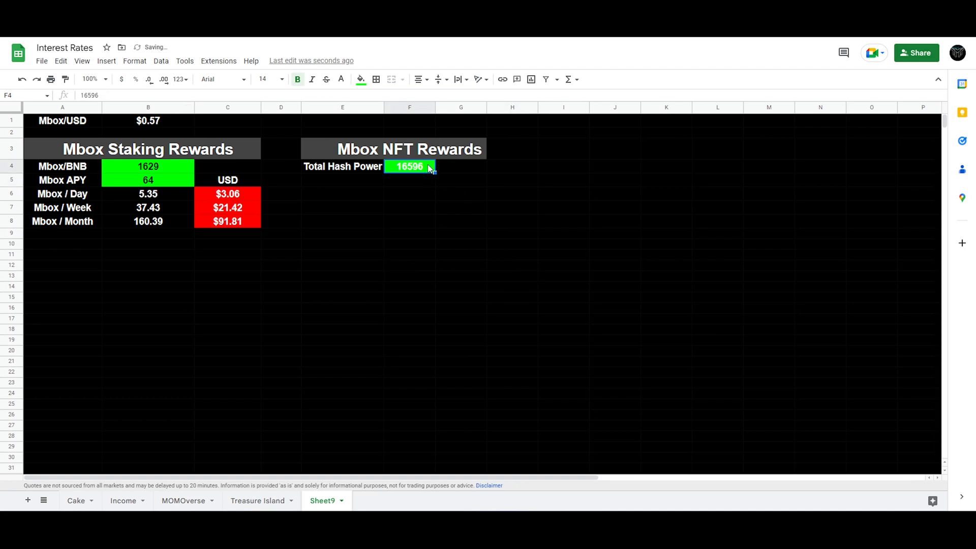
click(362, 80)
click(364, 82)
click(341, 80)
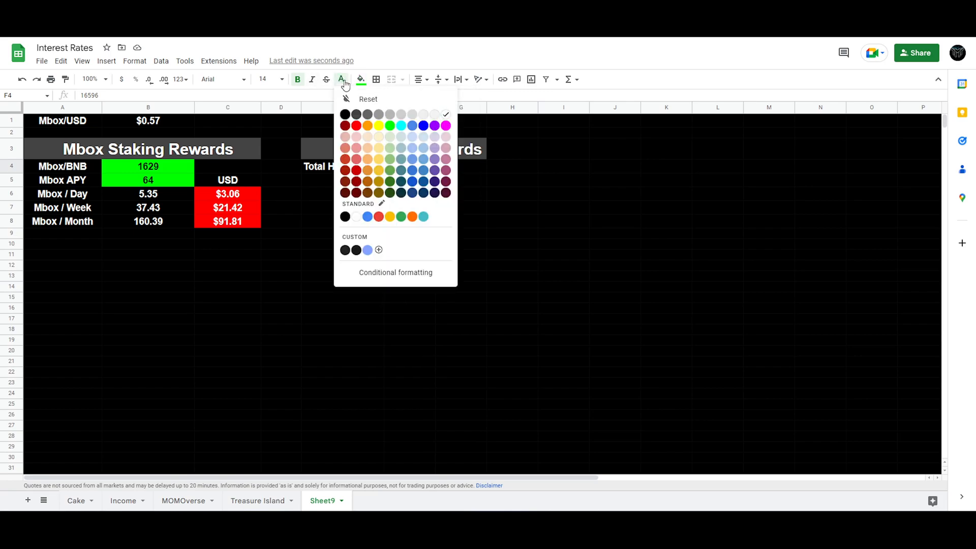
click(345, 116)
click(468, 245)
- Check the Mining Rate per 1000 hash power on the MOBOX page and label cell E5 Hash / Day
click(359, 182)
click(456, 197)
click(363, 183)
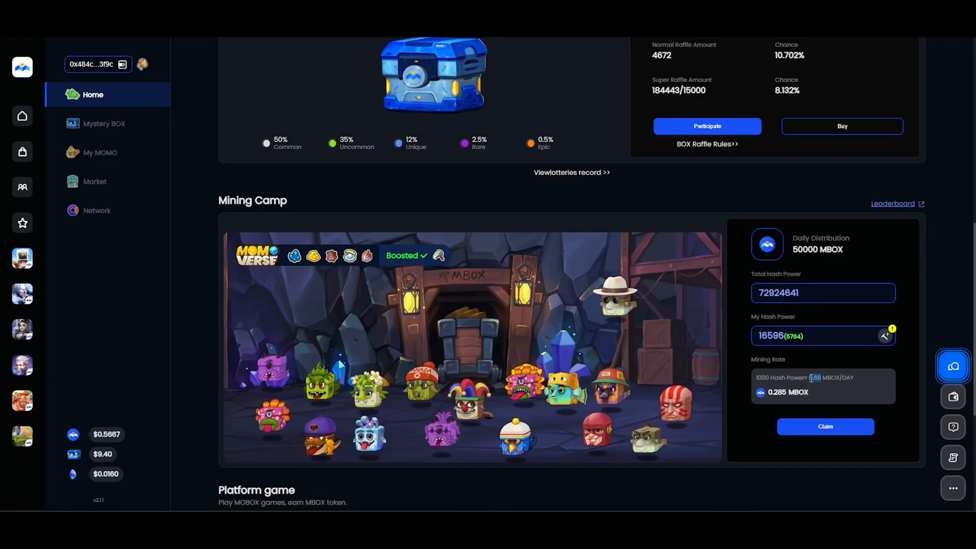
double_click(810, 378)
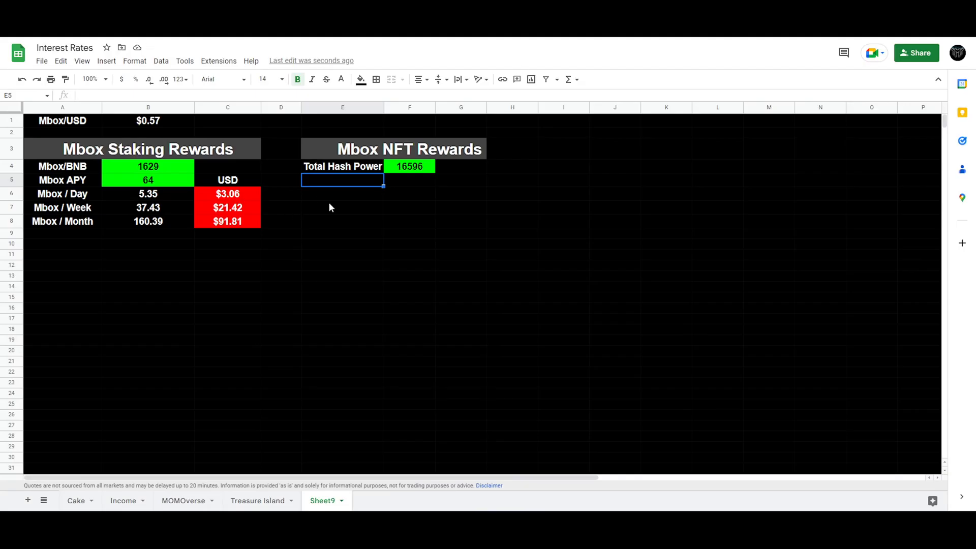
text(Hash / Day)
key(Return)
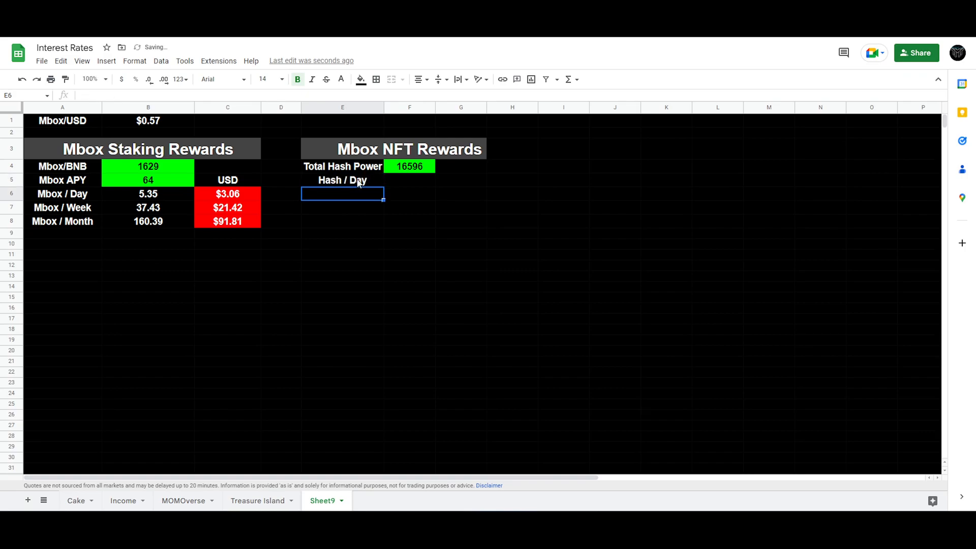
- Enter the daily rate 0.68 in F5 beside the Hash / Day label
click(417, 180)
click(238, 95)
text(0.68)
key(Return)
- Give cell F5 a bright green fill and black text
click(361, 80)
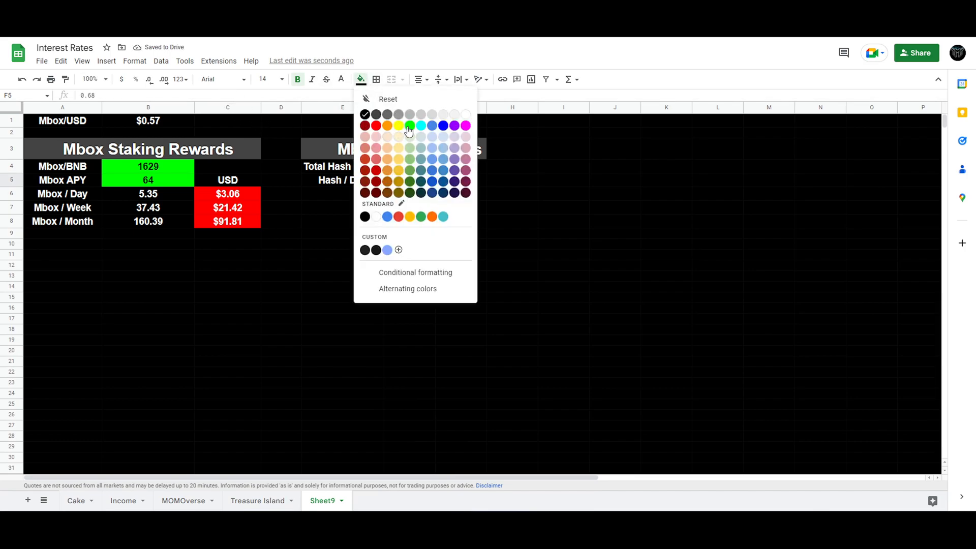
click(341, 79)
click(346, 117)
click(501, 233)
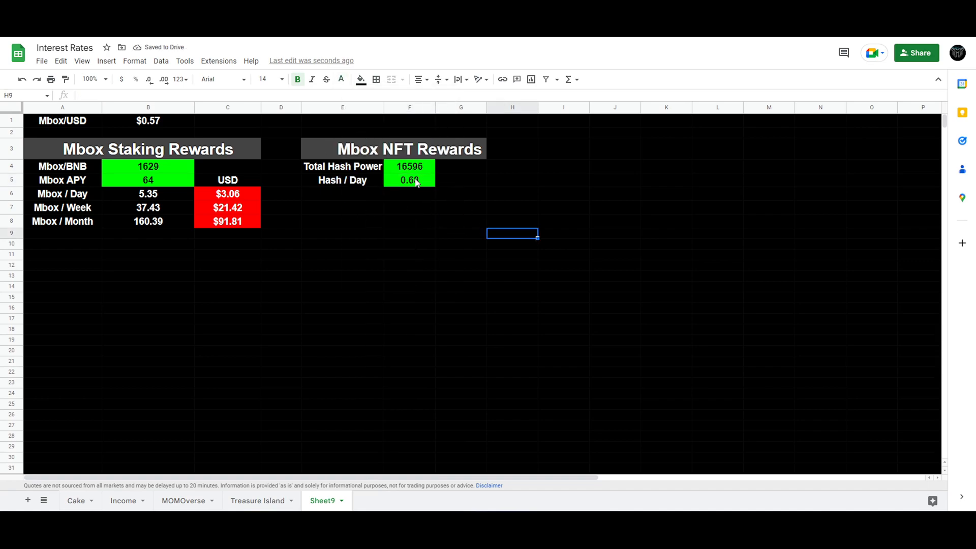
- Label cell E6 Mbox / Day
click(336, 196)
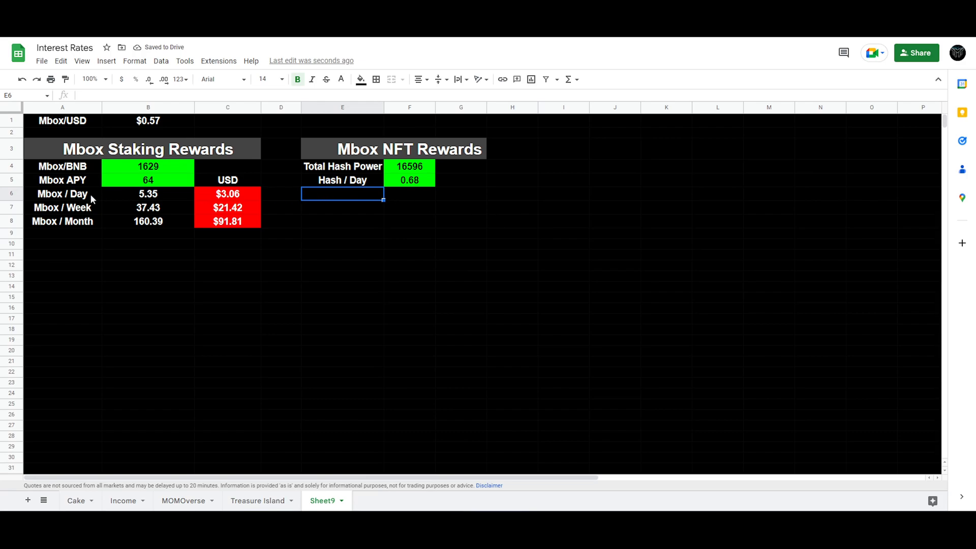
text(Mbox / Day)
key(Return)
click(401, 221)
click(363, 198)
- Enter the formula =F4*F5 in F6 to multiply the hash power by the daily rate
click(407, 195)
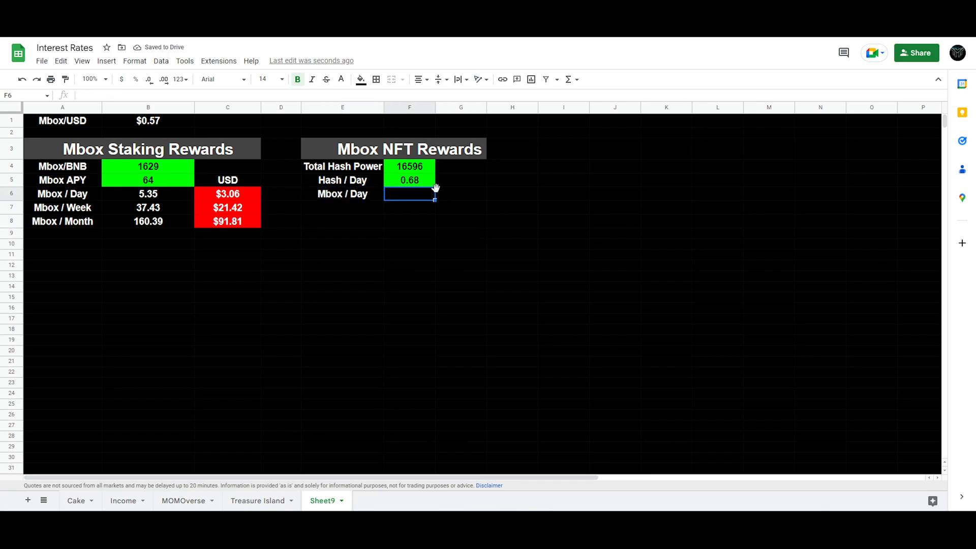
click(115, 96)
text(=)
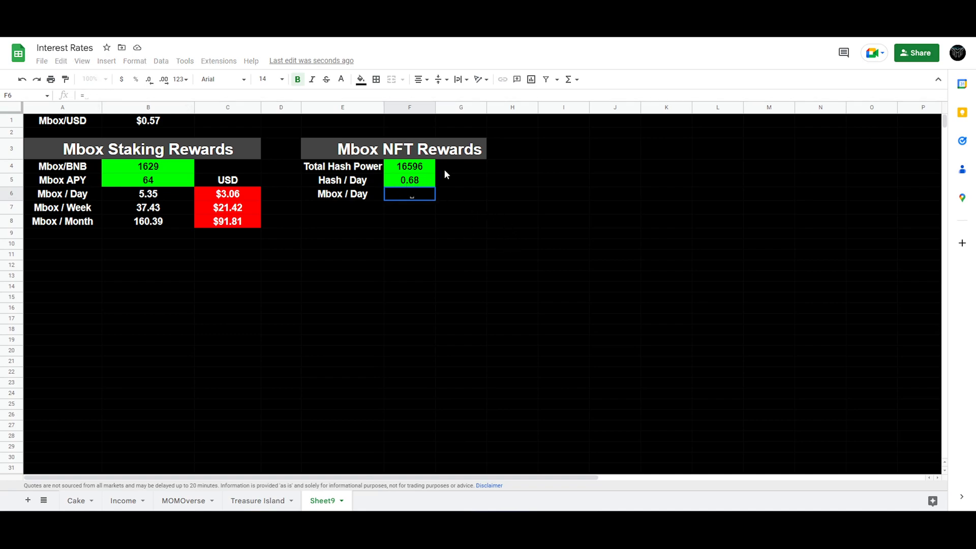
click(419, 170)
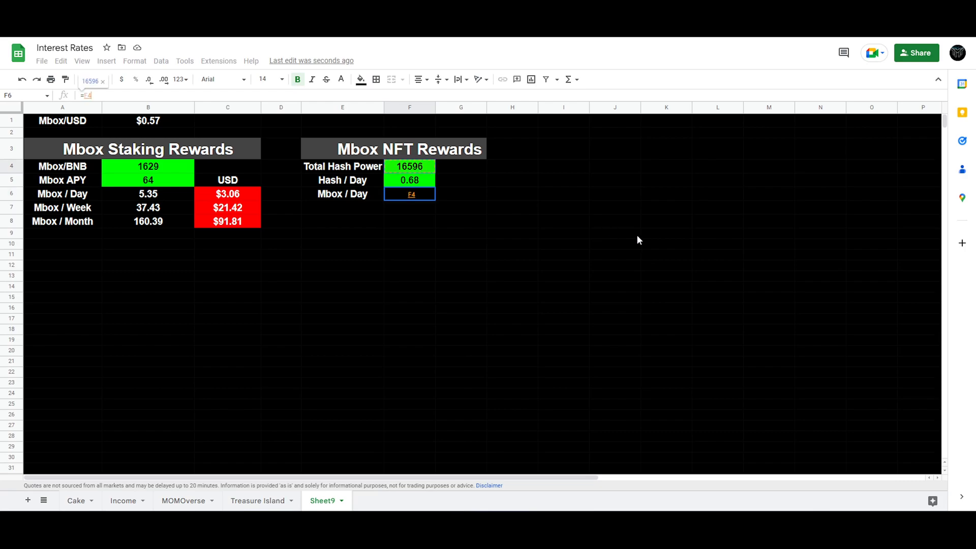
text(*)
click(410, 181)
key(Return)
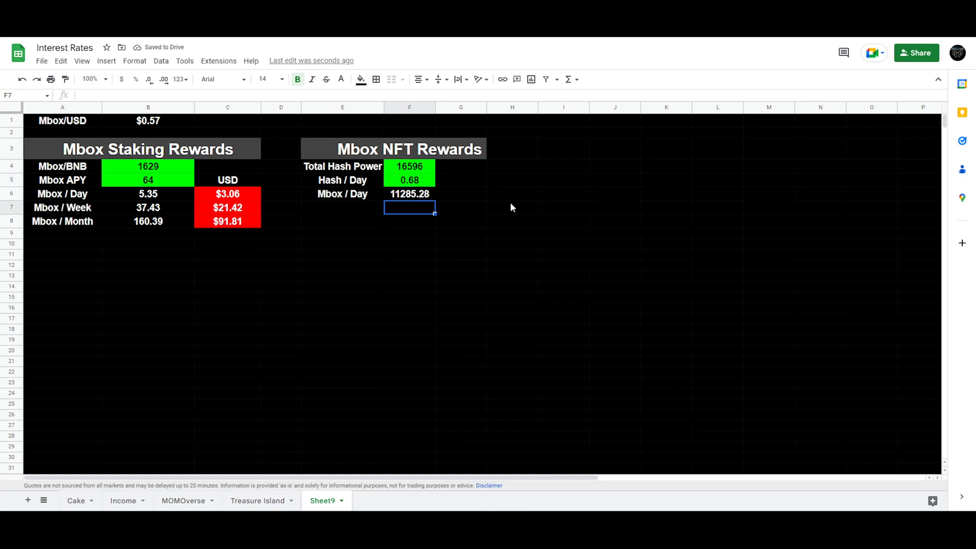
- Extend the Mbox / Day formula in F6 to =F4*F5/1000
double_click(429, 196)
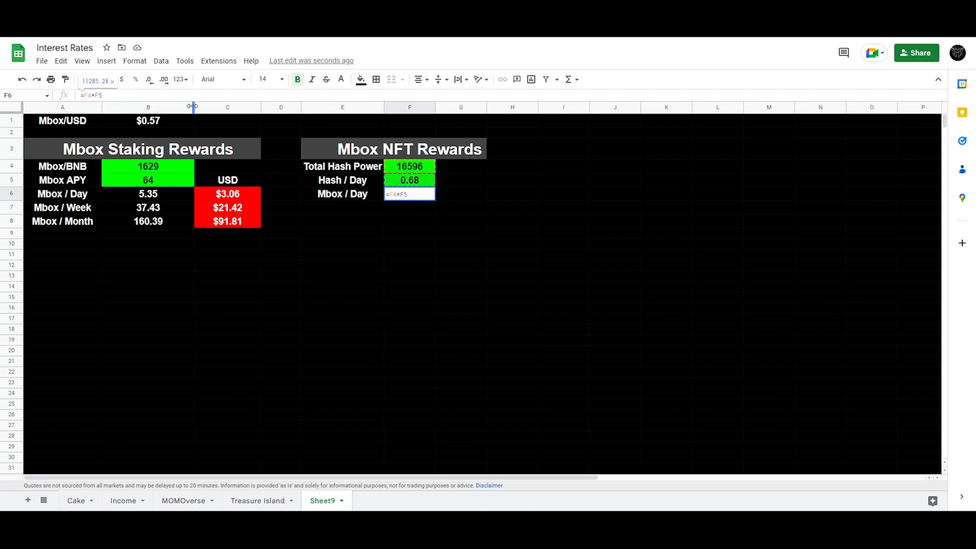
text(/1000)
key(Return)
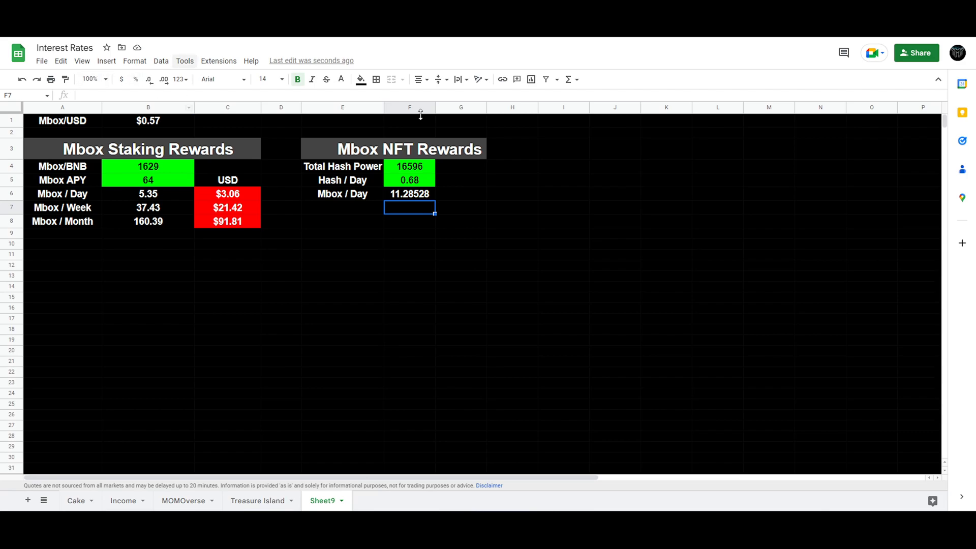
click(415, 197)
click(98, 95)
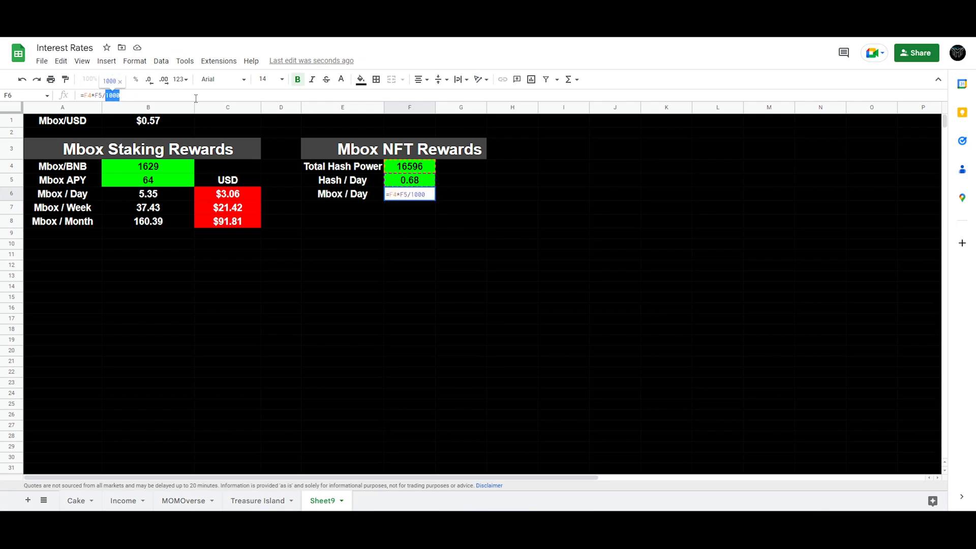
click(399, 244)
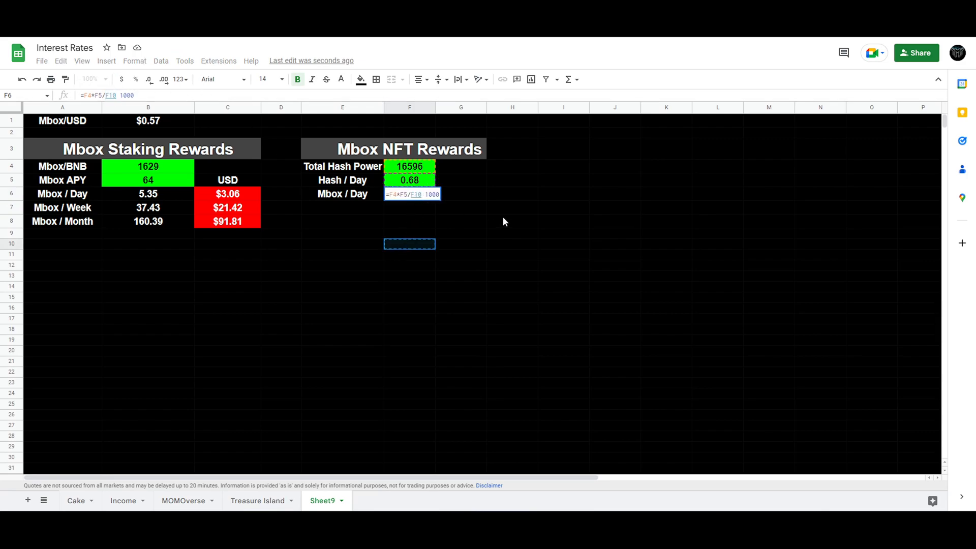
key(Return)
key(ctrl+z)
click(464, 243)
- Reduce the Mbox / Day result in F6 to two decimal places
click(397, 197)
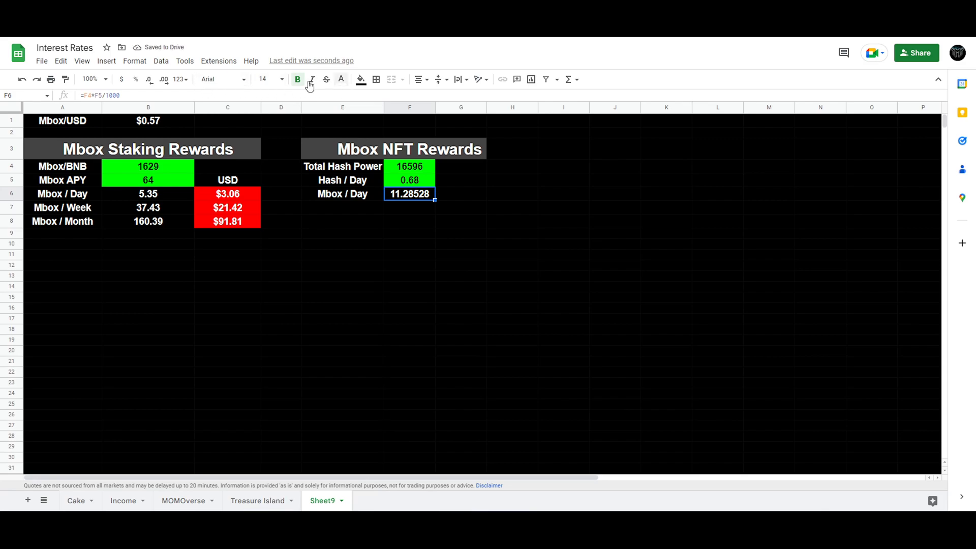
click(150, 80)
click(149, 80)
click(149, 80)
click(462, 243)
click(421, 196)
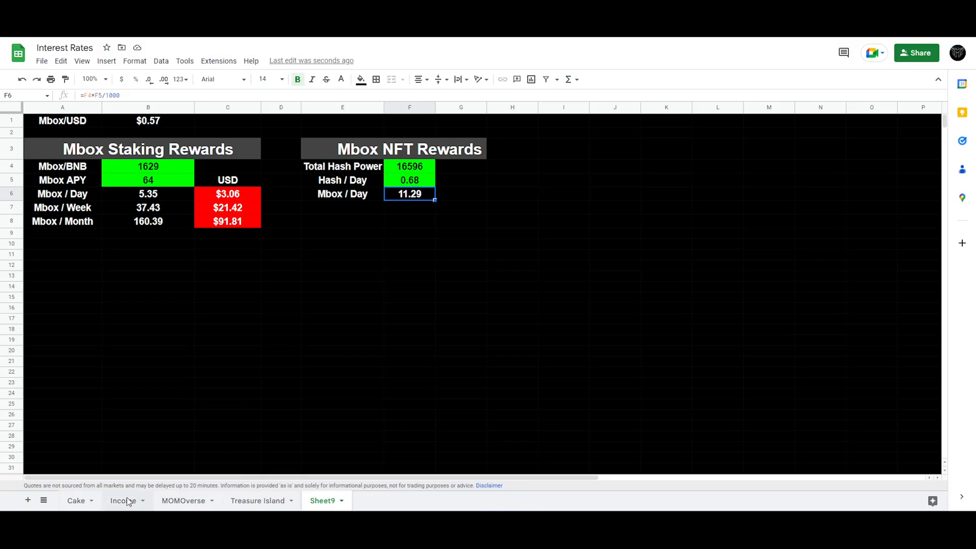
- Examine the Mining Mbox / Day formula in C8 of the Income sheet and compare it with F6 on Sheet9
click(124, 501)
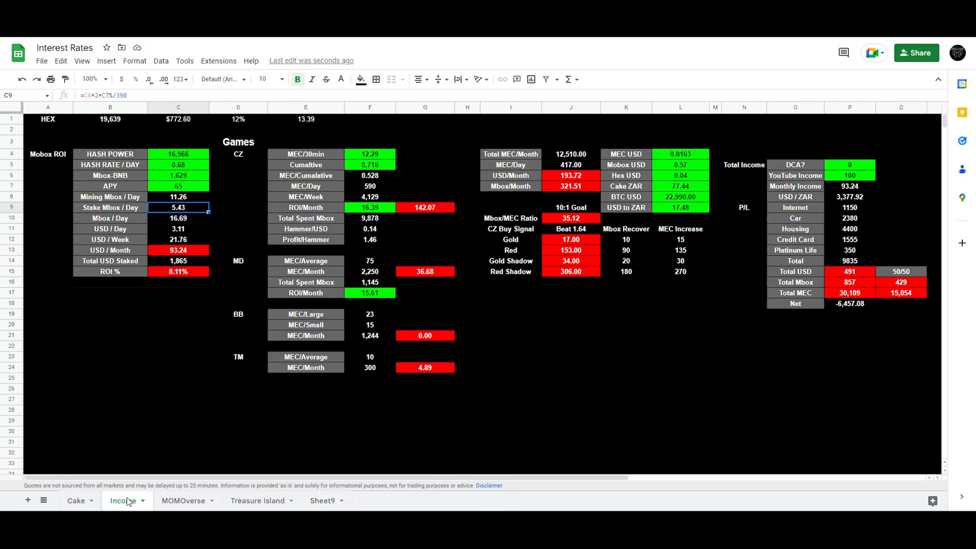
click(187, 199)
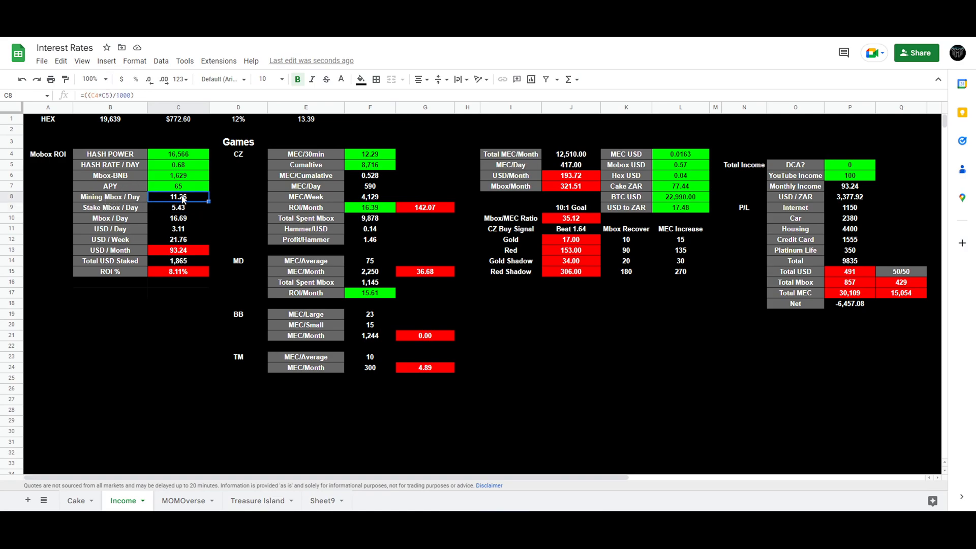
click(119, 96)
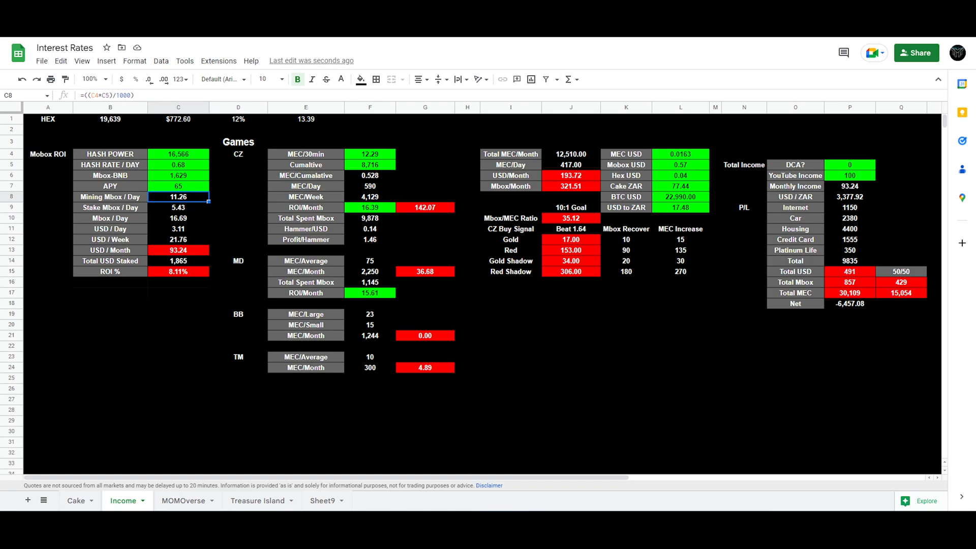
click(321, 502)
click(424, 220)
click(494, 233)
click(422, 189)
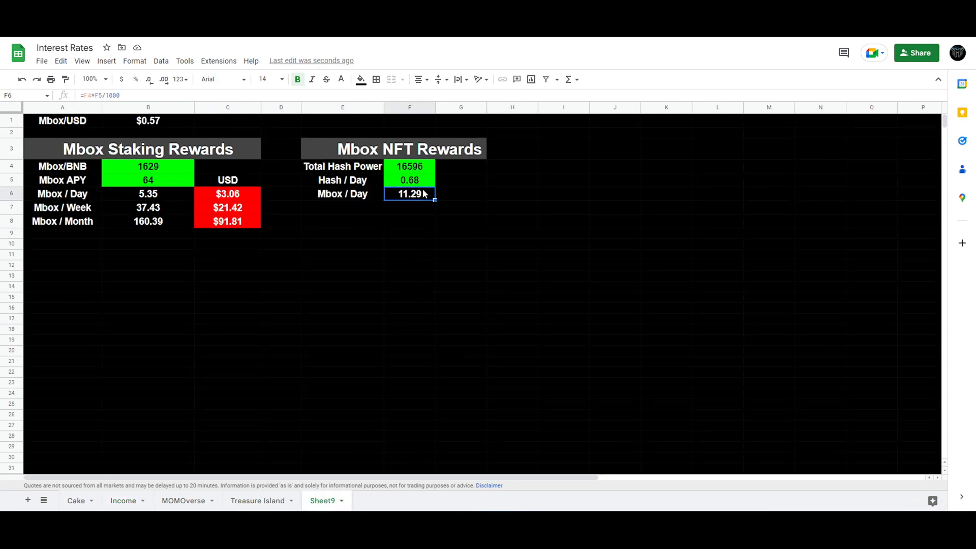
click(480, 253)
click(416, 195)
- Label cell E7 Mbox / Month
click(358, 211)
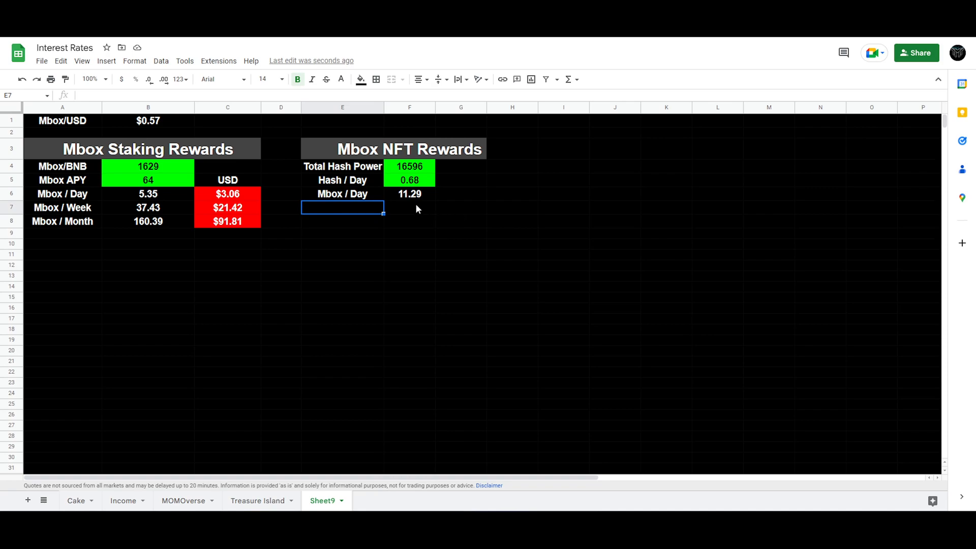
text(Mbox / )
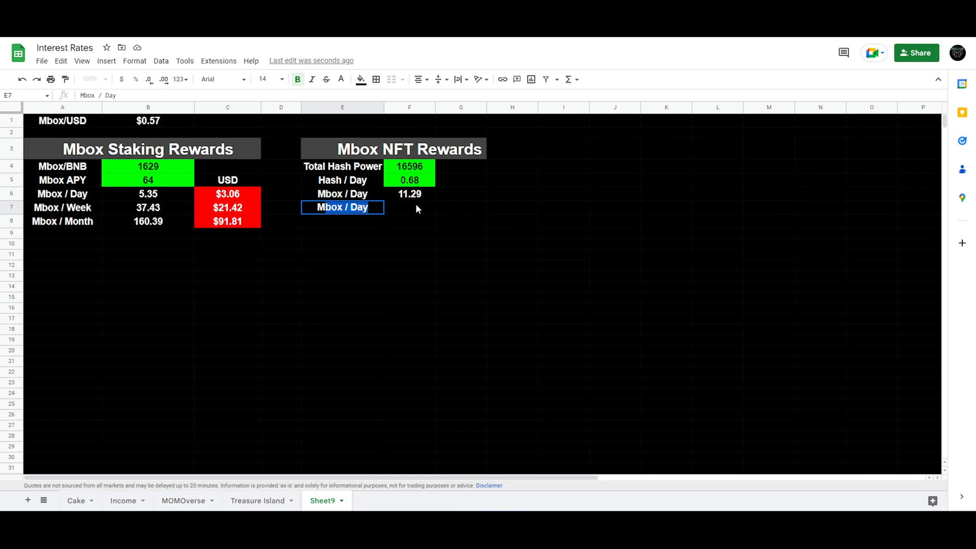
text(Month)
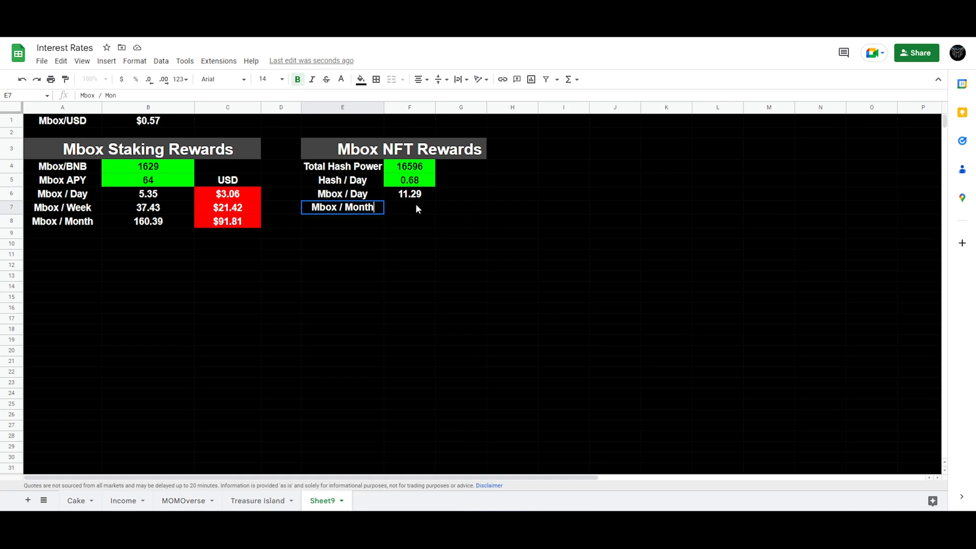
key(Tab)
- Enter the formula =F6*7 in F7 to multiply the daily Mbox reward by seven
click(415, 197)
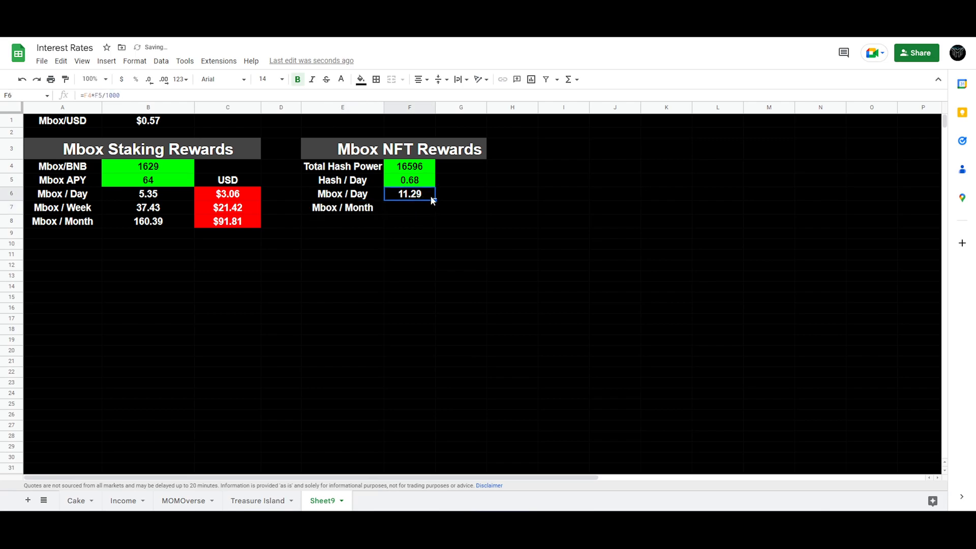
click(413, 205)
text(=)
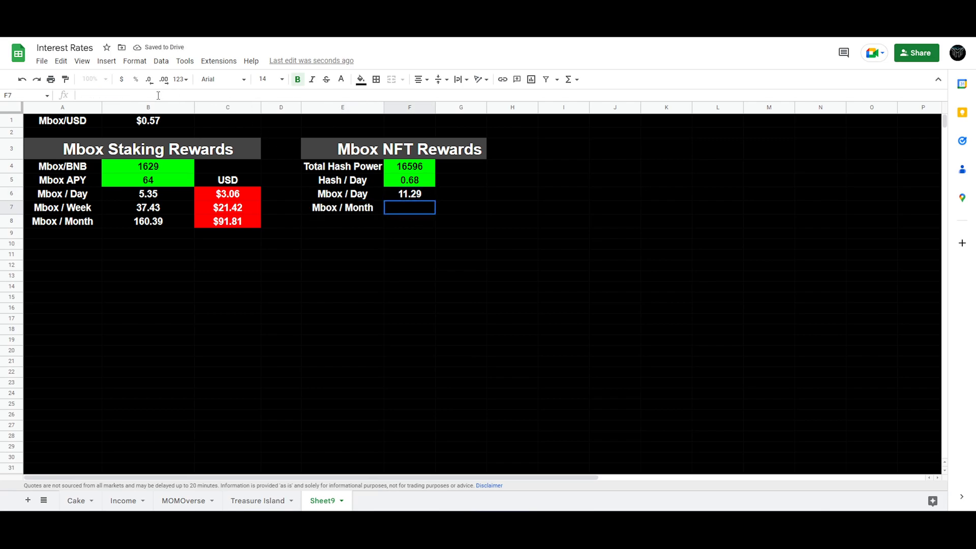
click(412, 196)
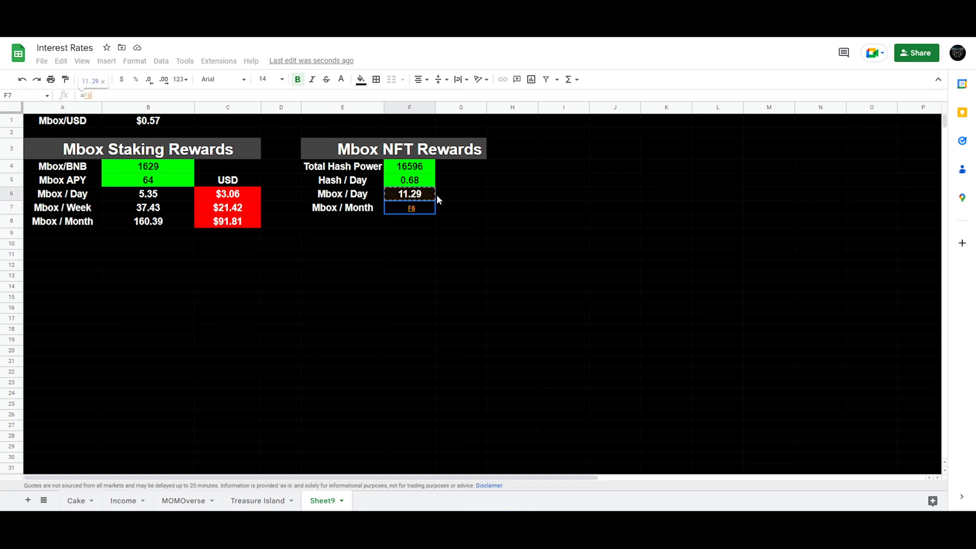
text(*7)
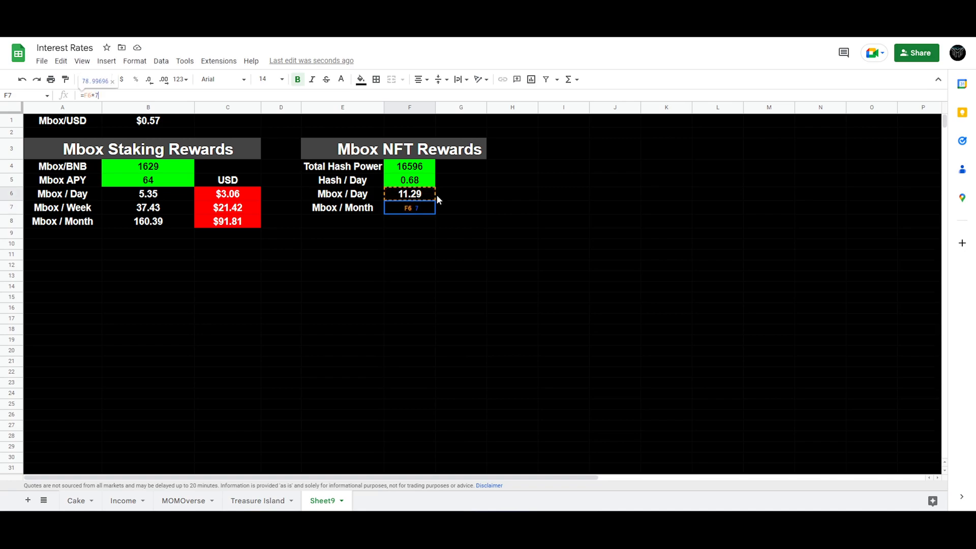
key(Return)
- Reduce the result in F7 to two decimal places
click(407, 205)
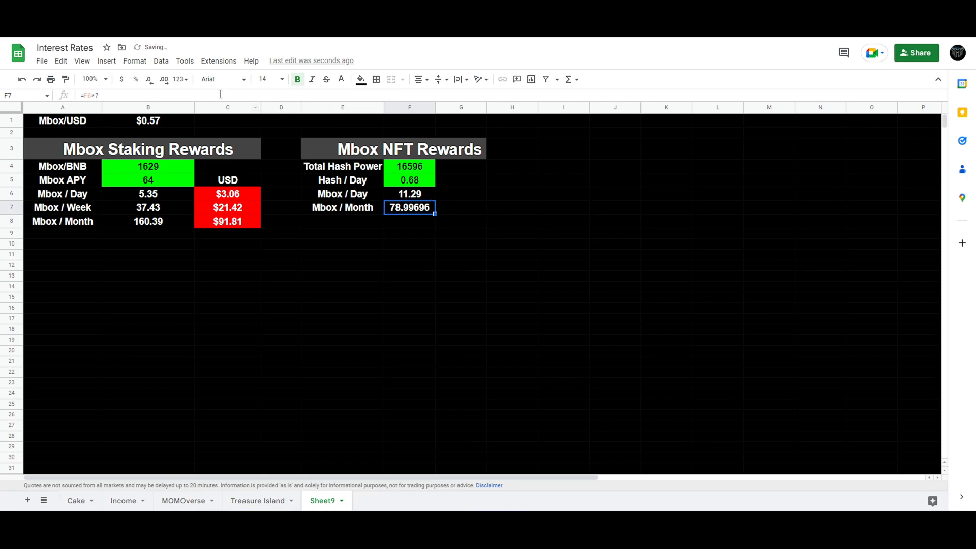
click(150, 80)
click(150, 80)
click(150, 81)
click(154, 81)
click(162, 80)
- Change the label in E7 to Mbox / Week
click(359, 219)
click(361, 212)
double_click(121, 93)
text(Week)
key(Return)
- Copy the E7 label down to E8 and change it to Mbox / Month
click(361, 209)
drag(381, 211, 366, 221)
click(366, 221)
double_click(113, 95)
text(Month)
key(Return)
- Copy the weekly formula from F7 down to F8 and change it to =F6*30 for the monthly reward
click(402, 208)
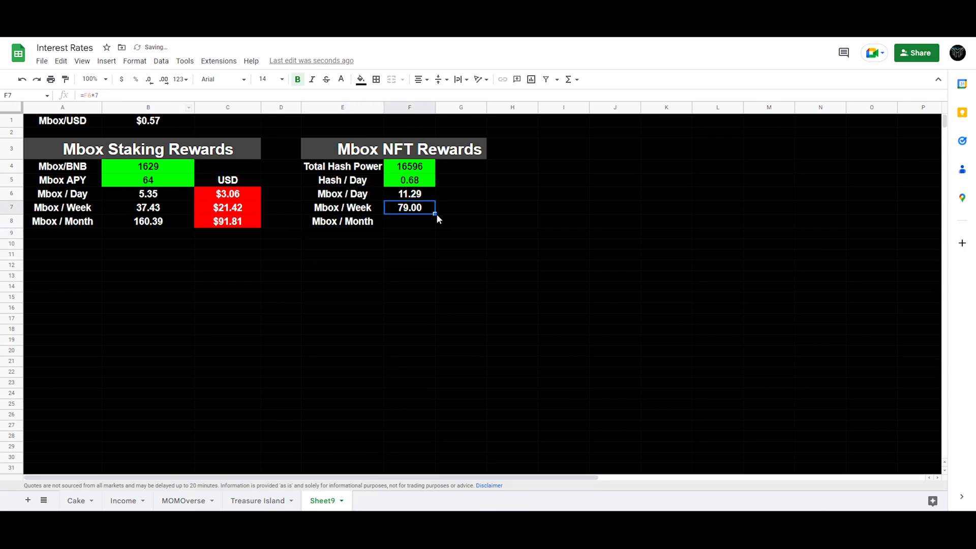
drag(435, 213, 416, 222)
click(416, 222)
drag(91, 95, 100, 95)
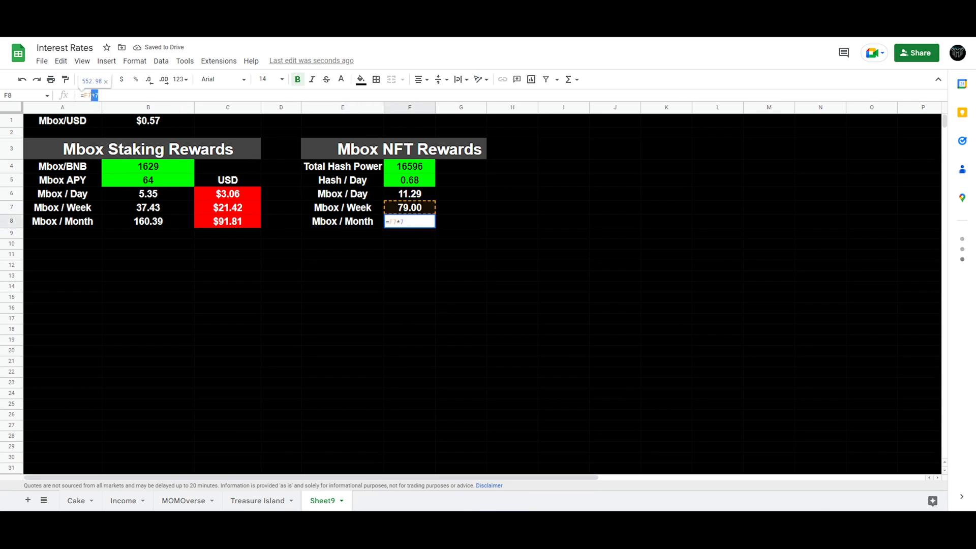
key(BackSpace)
key(BackSpace)
key(BackSpace)
click(432, 196)
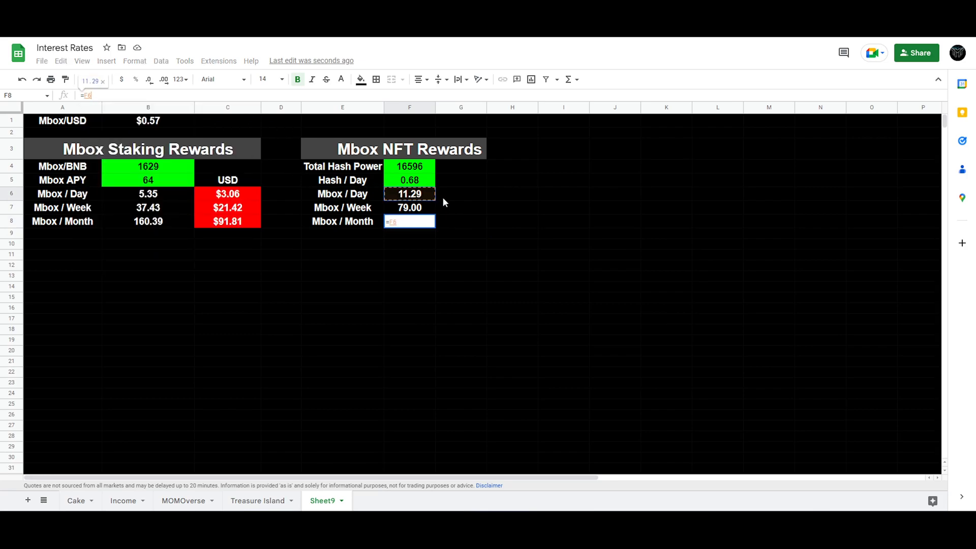
text(*30)
key(Return)
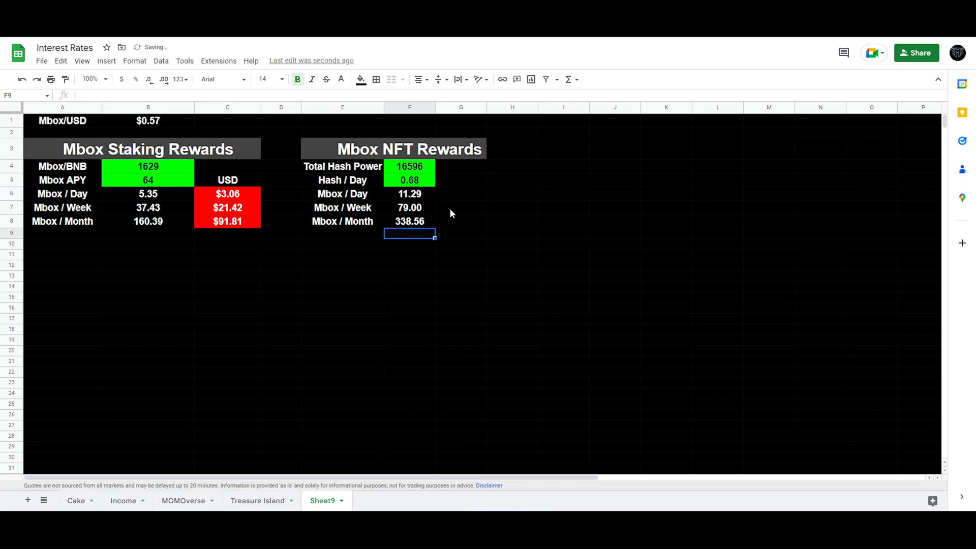
click(486, 266)
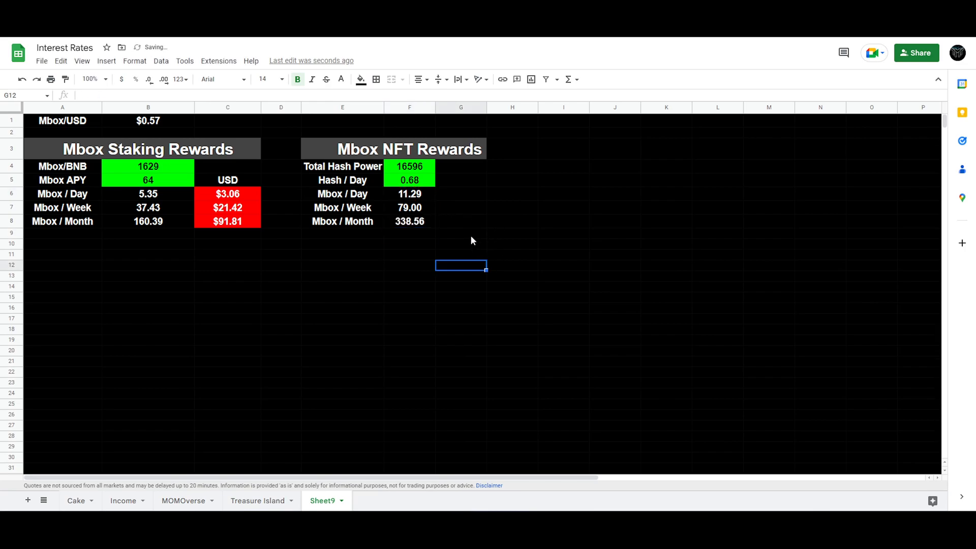
click(375, 220)
click(407, 226)
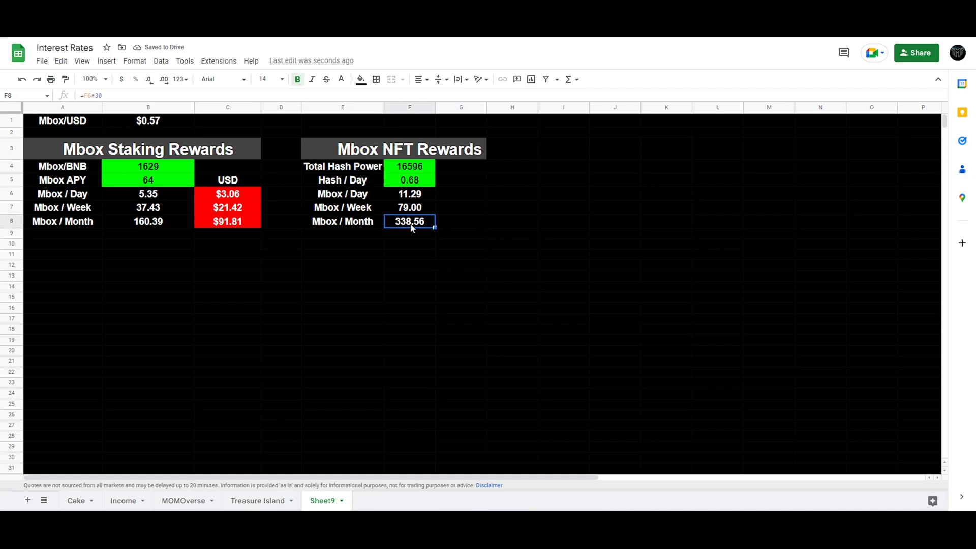
click(349, 211)
click(350, 198)
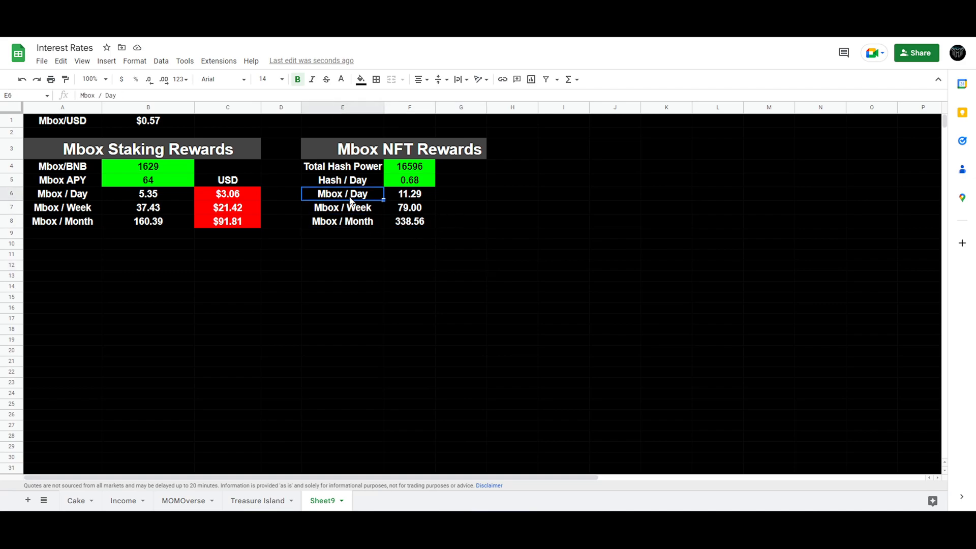
click(448, 210)
click(555, 222)
click(466, 194)
- Label cell G5 USD above the NFT rewards' dollar column
click(467, 183)
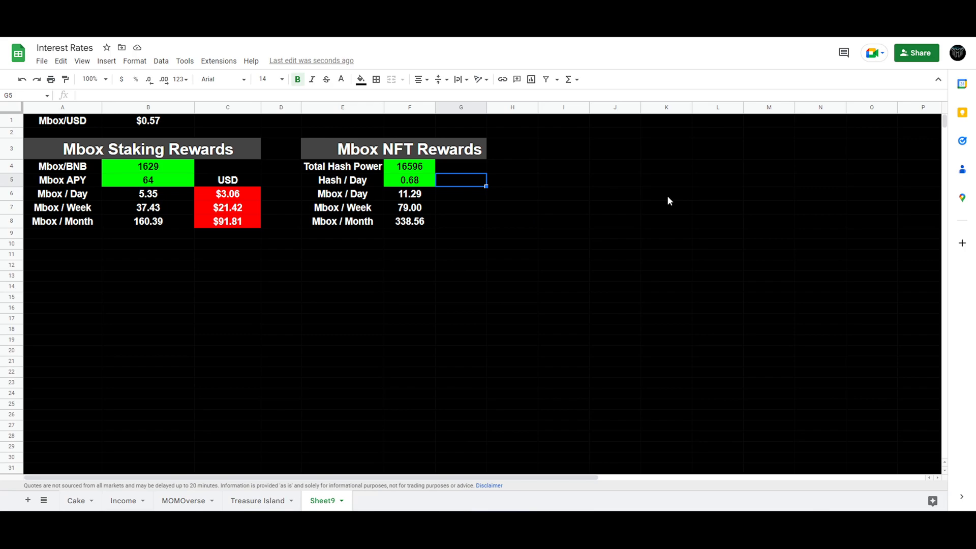
text(USD)
key(Return)
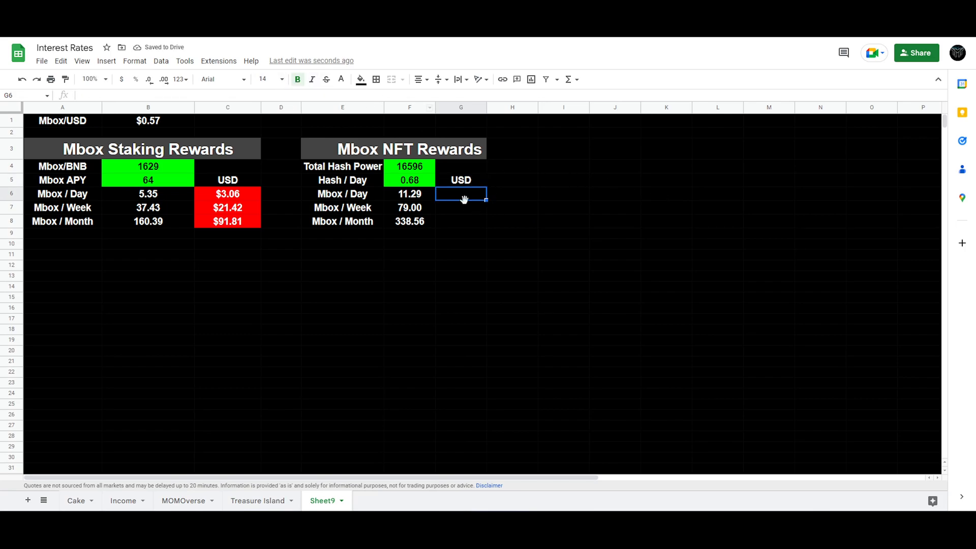
- Give cells G6:G8 a bright red fill and white text
drag(460, 201, 469, 226)
click(499, 222)
drag(443, 195, 456, 219)
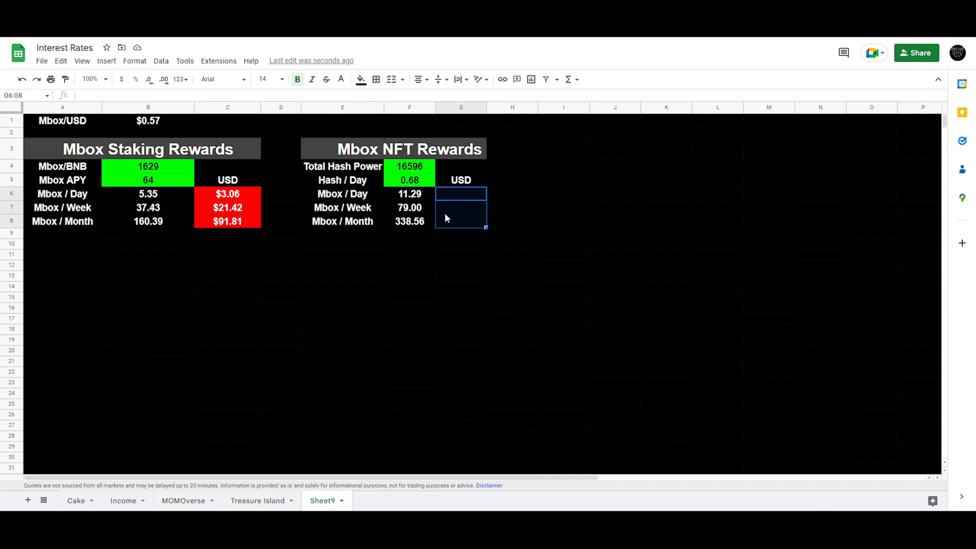
click(366, 80)
click(376, 126)
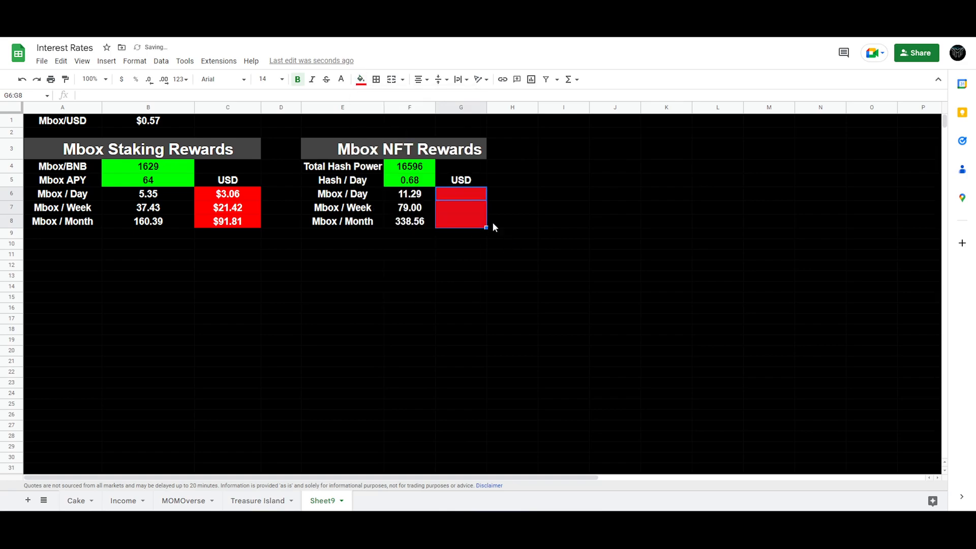
click(341, 79)
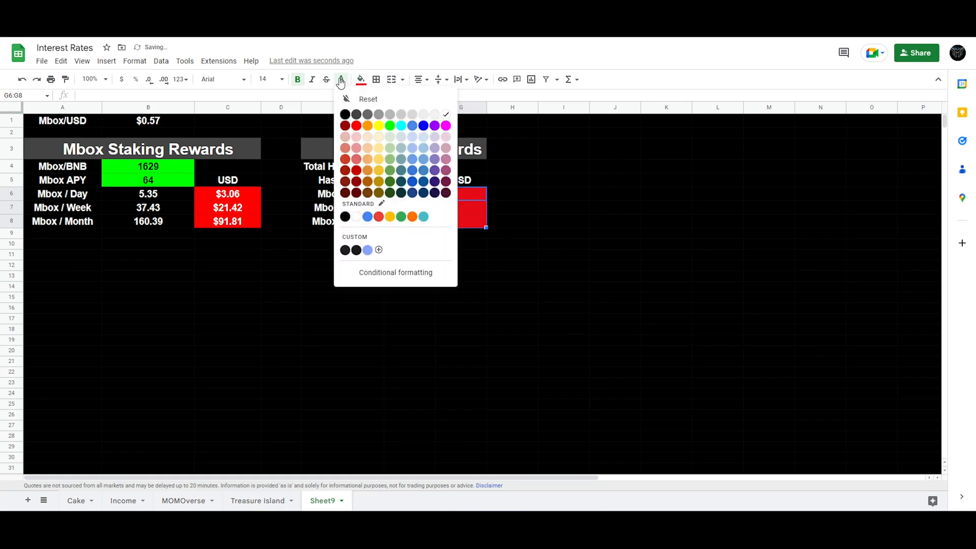
click(446, 115)
click(567, 211)
- Enter the formula =F6*B1 in G6 to convert the daily Mbox reward to USD
click(461, 194)
click(101, 95)
text(=)
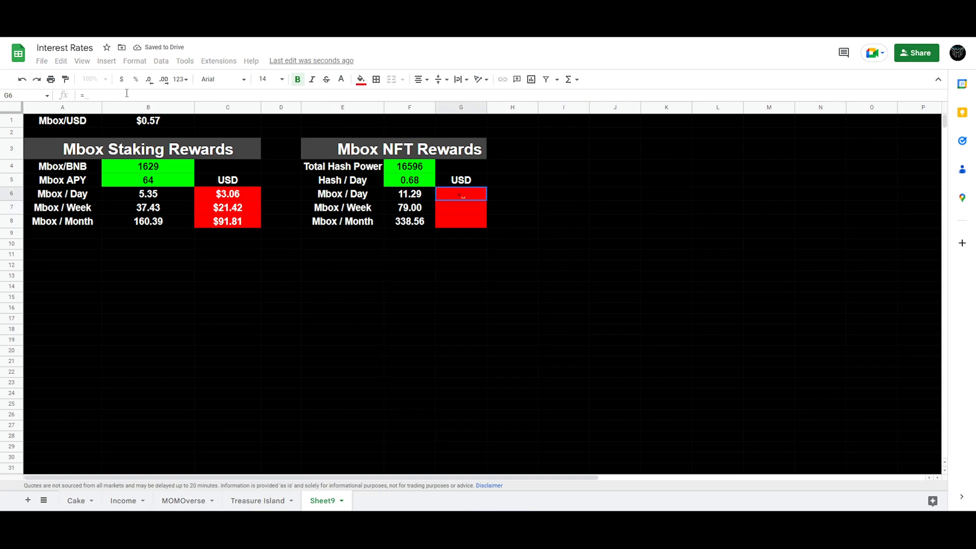
click(417, 199)
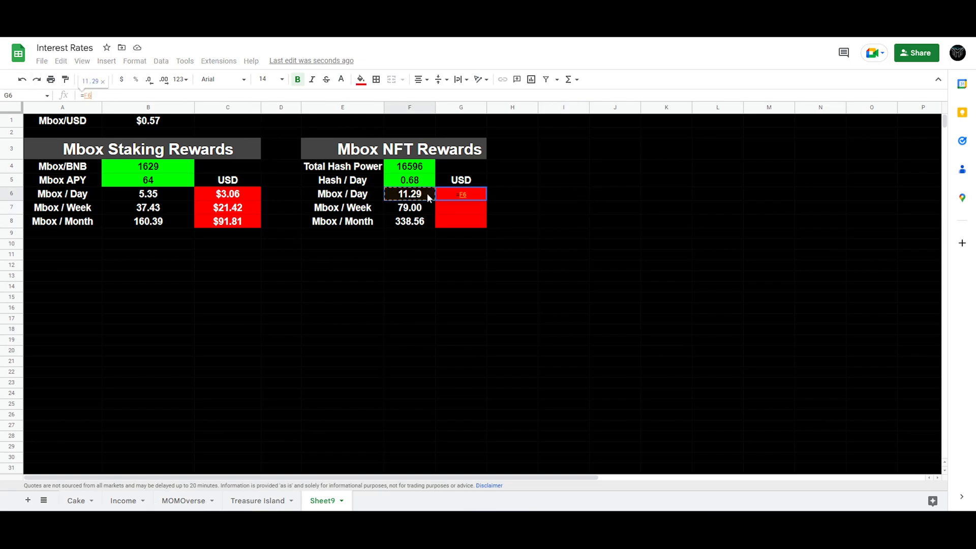
text(*)
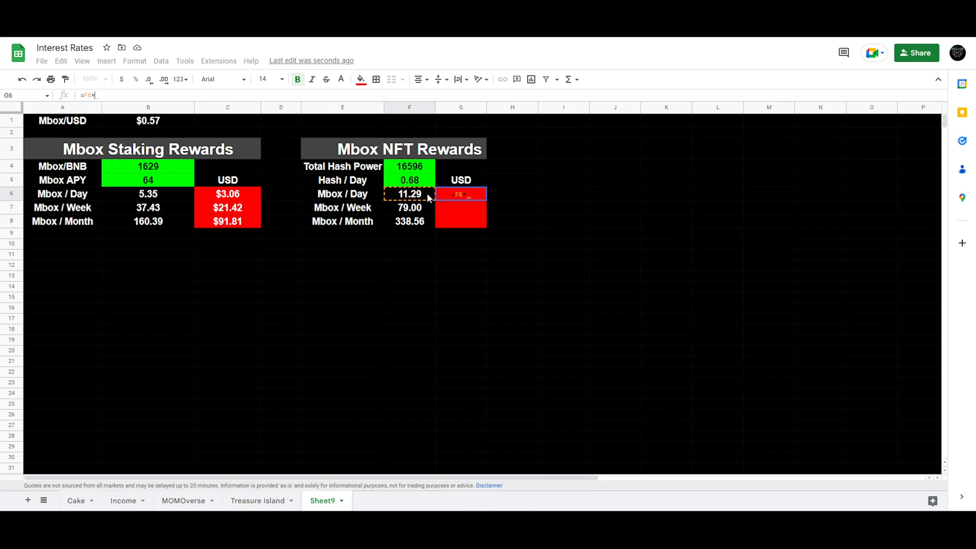
click(164, 122)
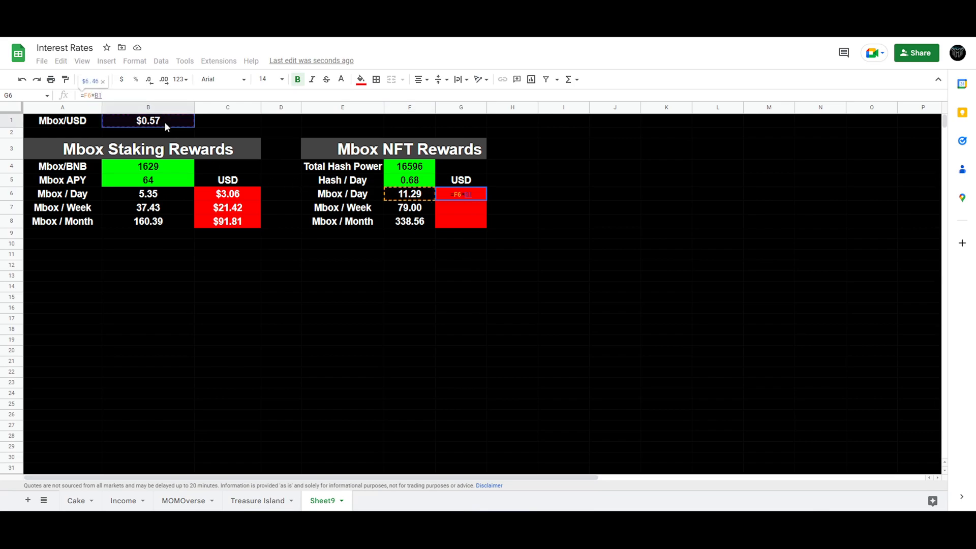
key(Return)
- Fill the USD formula from G6 down through G8
click(561, 194)
click(474, 196)
drag(486, 200, 484, 220)
drag(560, 223, 559, 232)
- Correct the Mbox price reference in the G7 and G8 formulas to B1
click(454, 208)
click(100, 95)
key(BackSpace)
text(1)
key(Return)
click(138, 92)
key(BackSpace)
text(1)
click(544, 220)
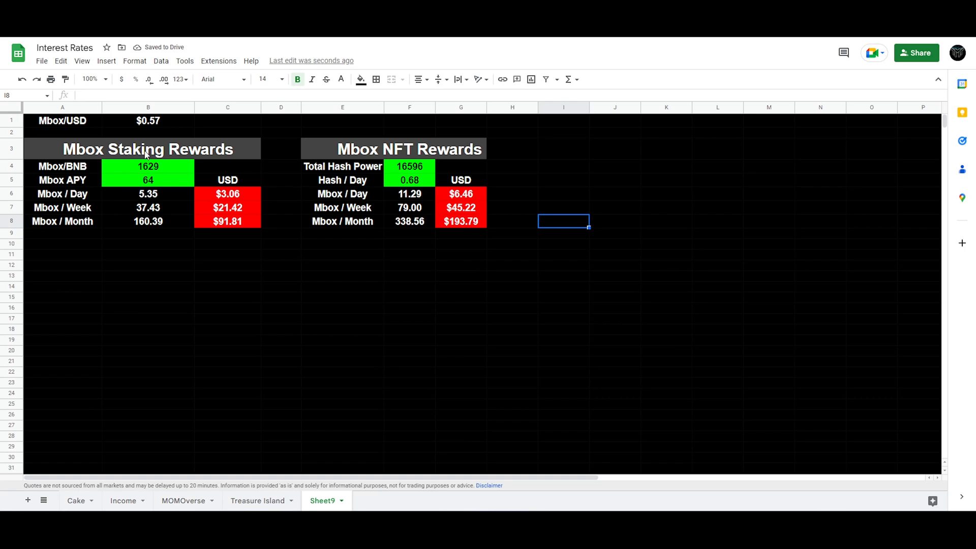
click(409, 148)
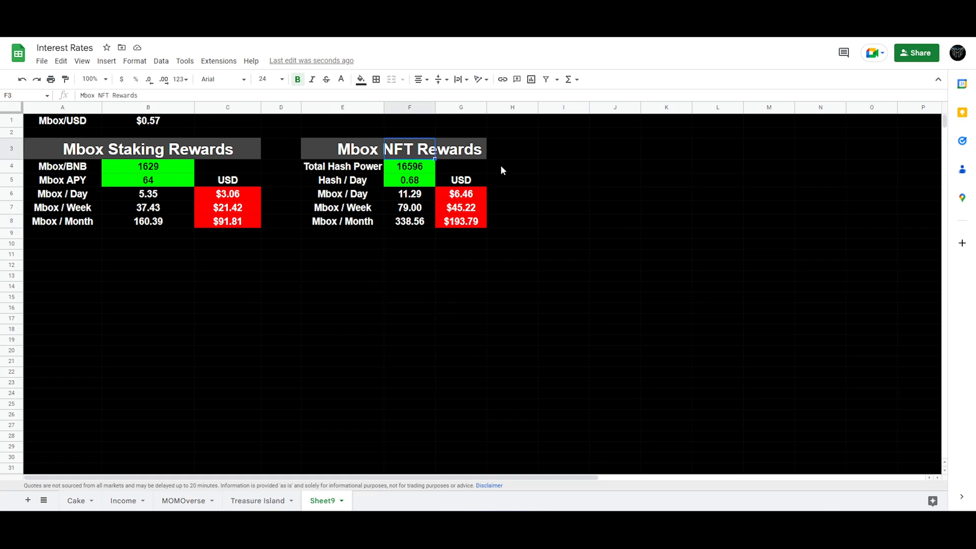
click(139, 154)
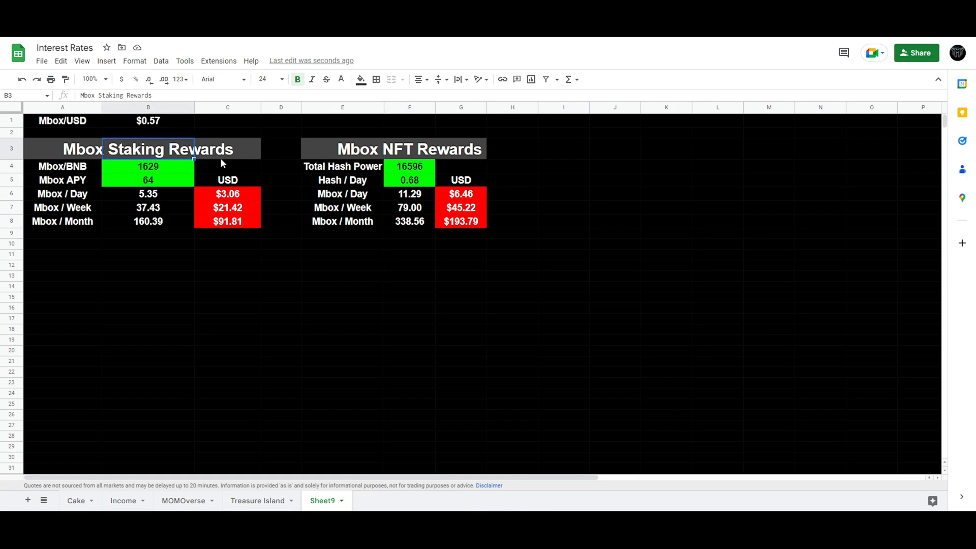
click(461, 276)
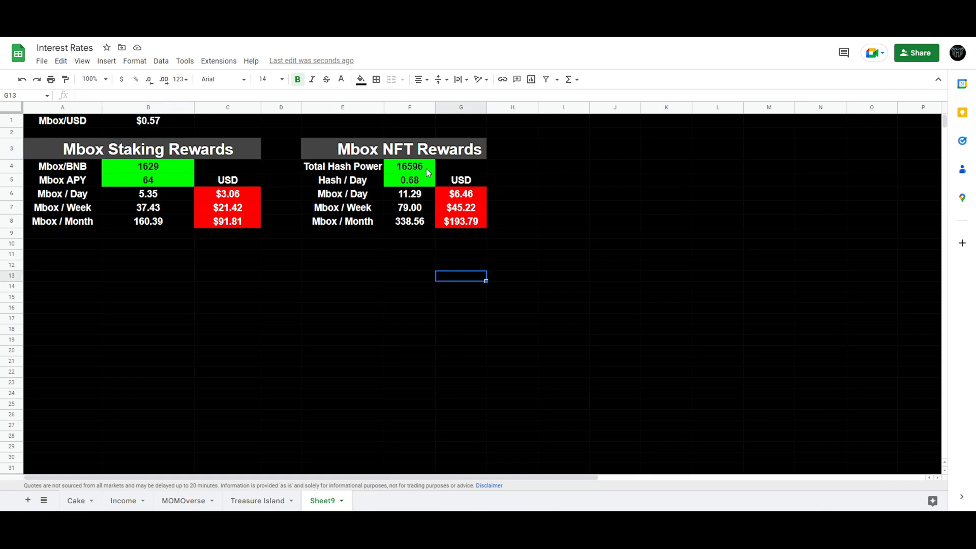
click(405, 147)
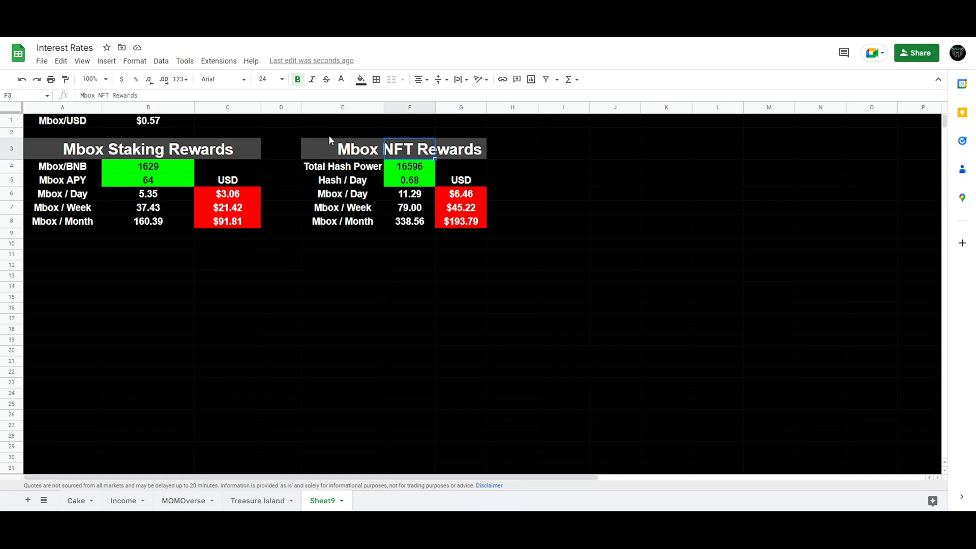
click(438, 273)
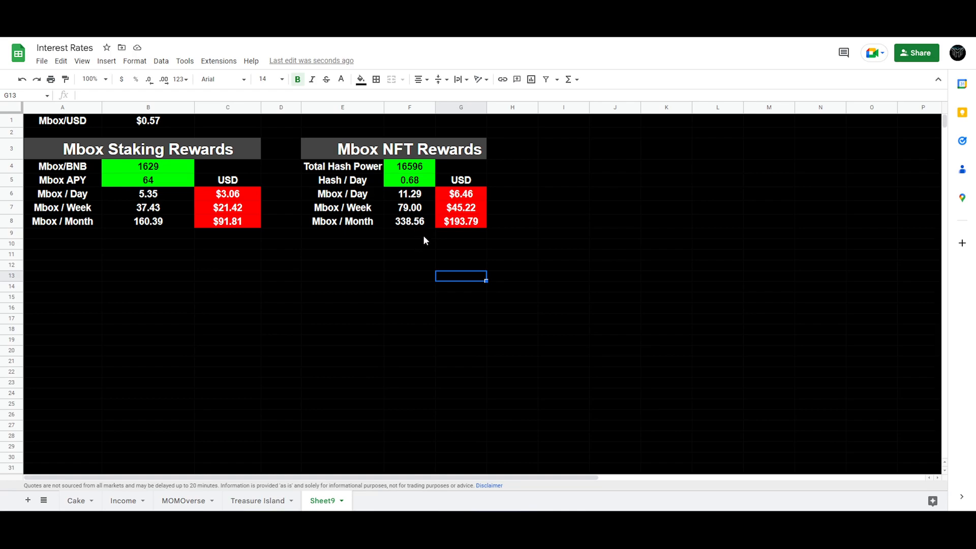
- Examine the daily Mbox reward formula in F6, including its references to hash power and hash rate and its divisor
click(415, 197)
click(416, 183)
click(416, 192)
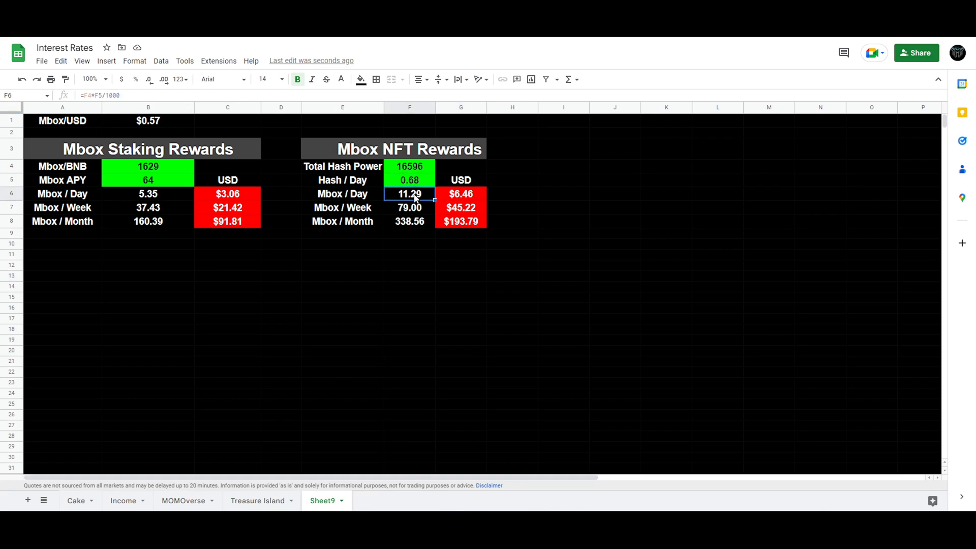
mouse_move(109, 95)
mouse_down()
mouse_move(141, 95)
mouse_move(104, 95)
mouse_up()
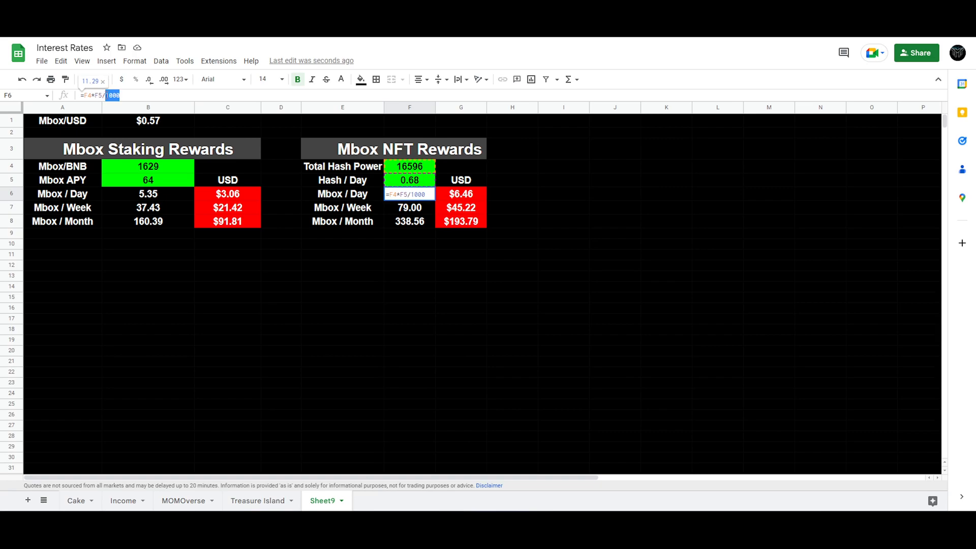
click(90, 95)
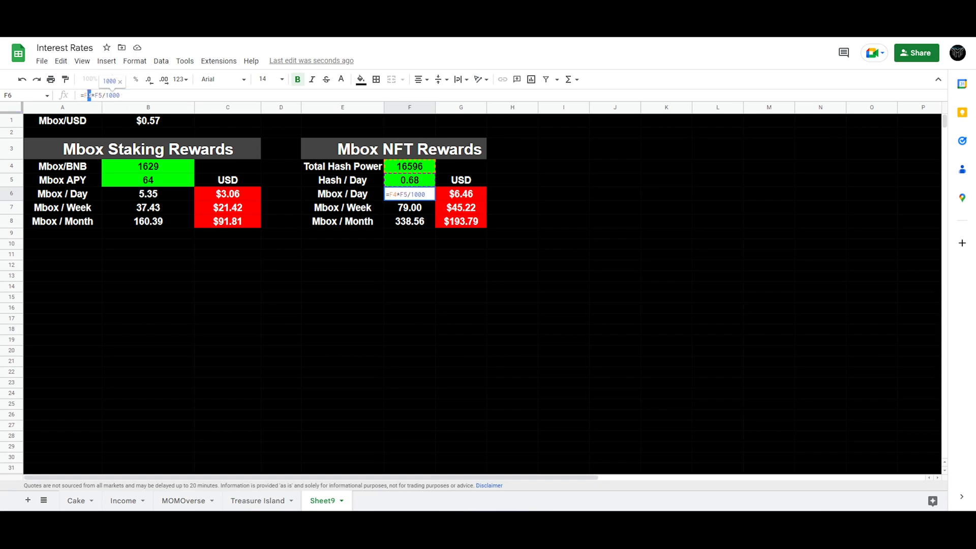
double_click(88, 95)
drag(95, 96, 99, 97)
- Review the Treasure Island and MOMOverse sheets and return to Sheet9
click(259, 501)
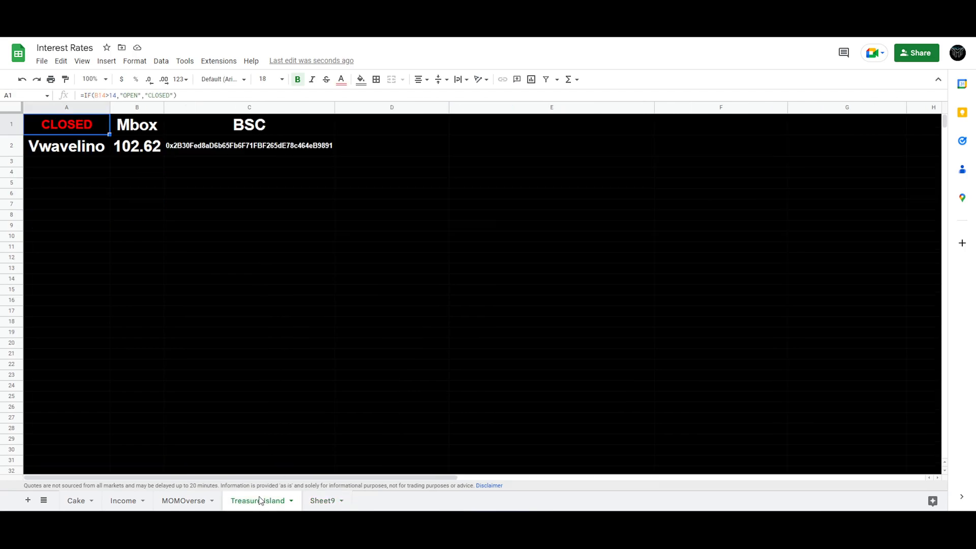
click(179, 501)
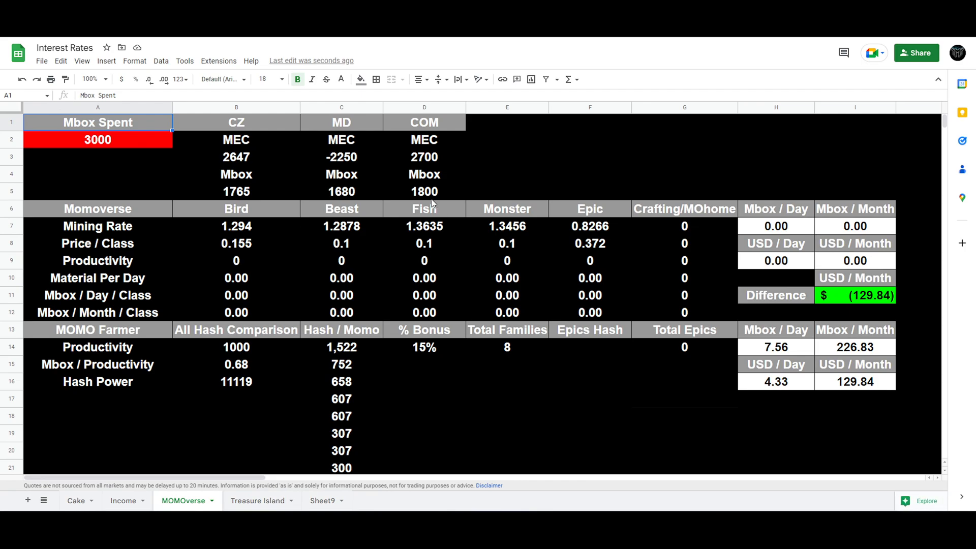
click(314, 501)
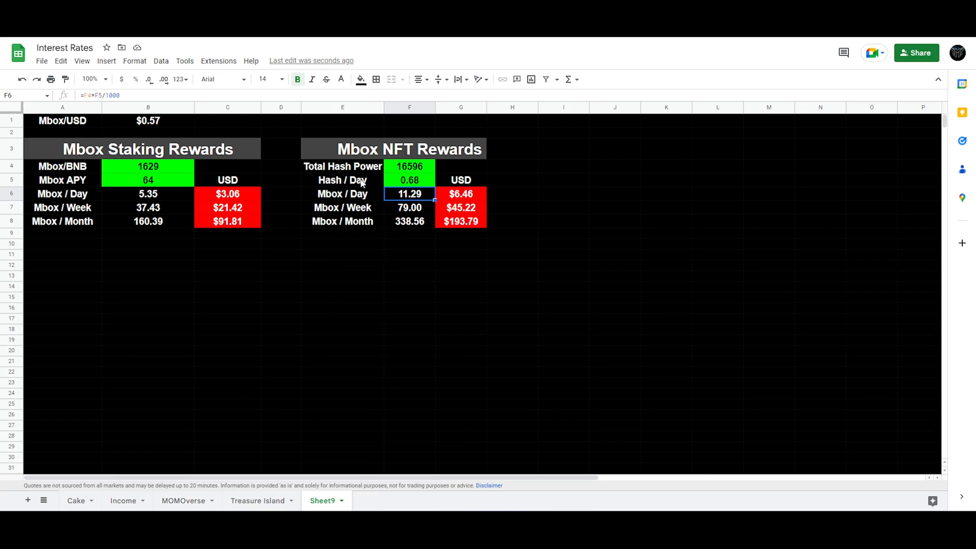
- Widen columns E and F of the Mbox NFT Rewards table slightly
click(437, 245)
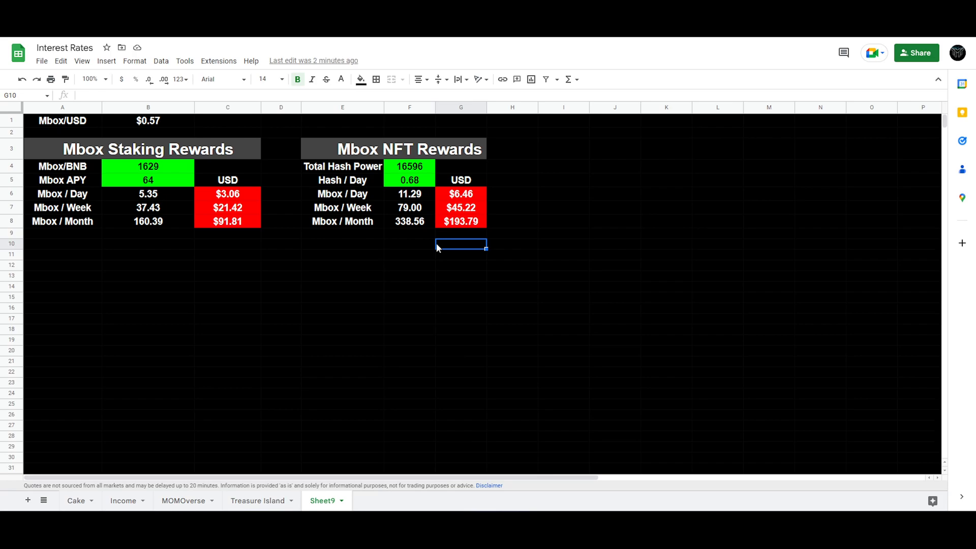
drag(436, 107, 389, 108)
click(479, 277)
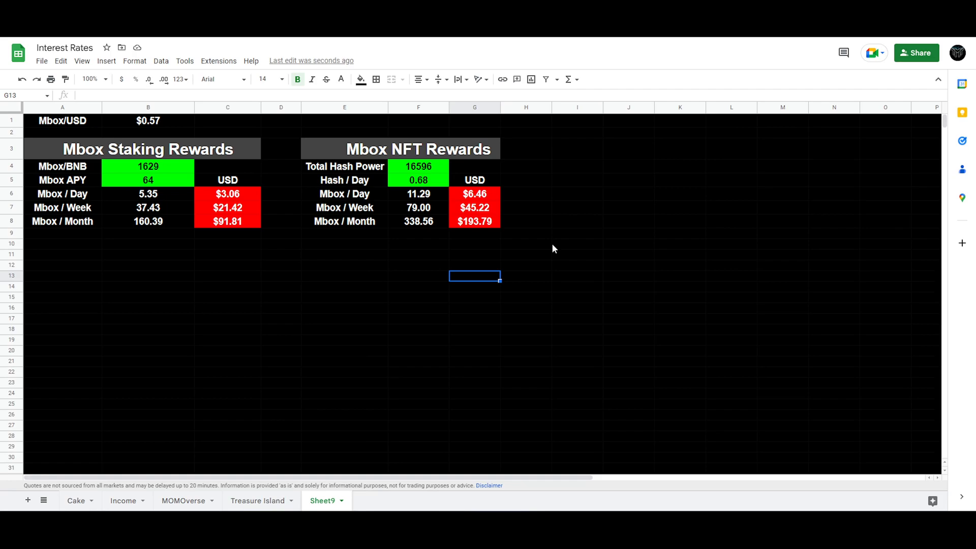
- Set the MEC USD price in cell L4 of the Income sheet to 0.0160
click(187, 501)
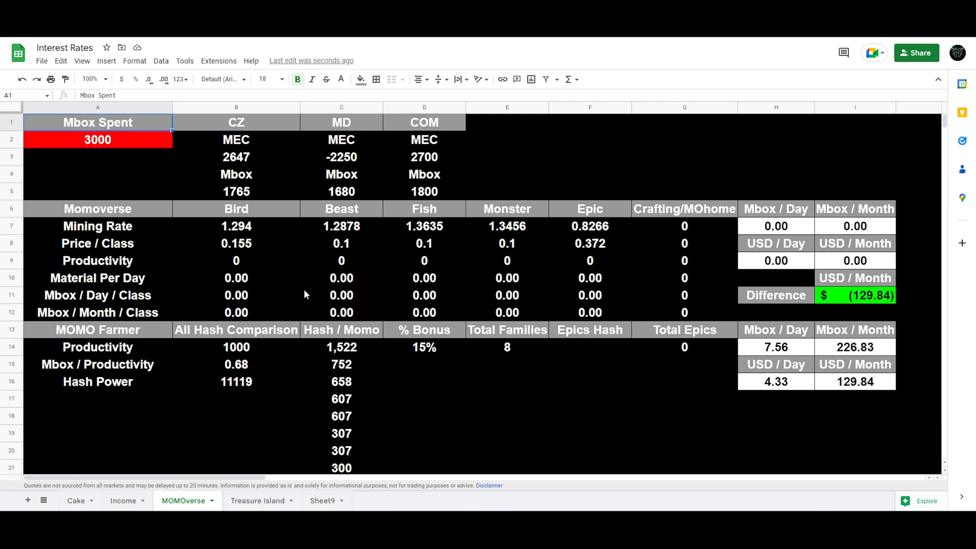
click(123, 500)
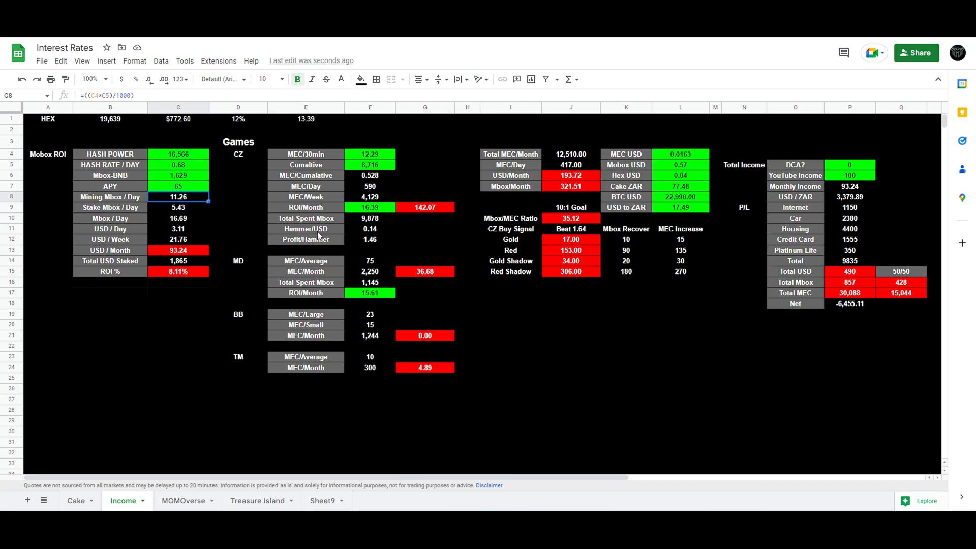
click(635, 157)
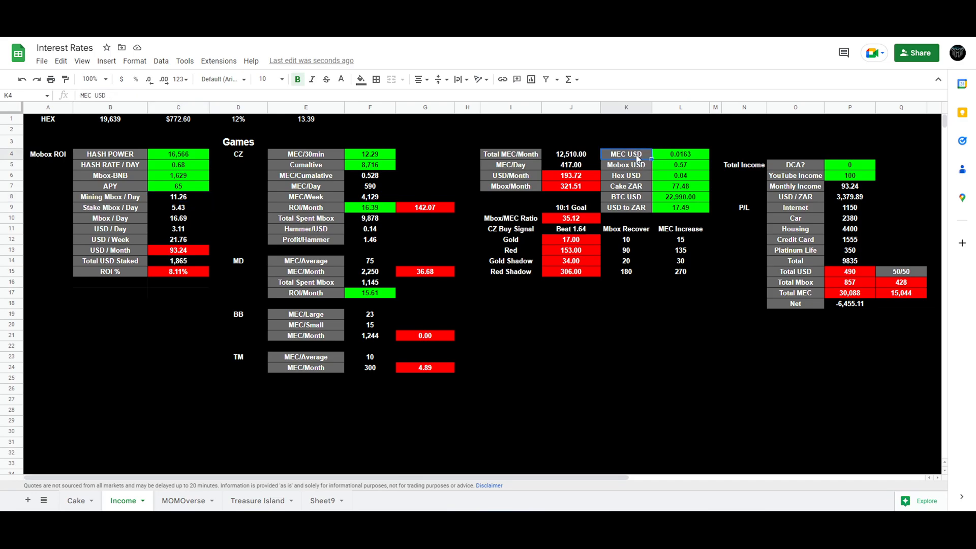
click(676, 156)
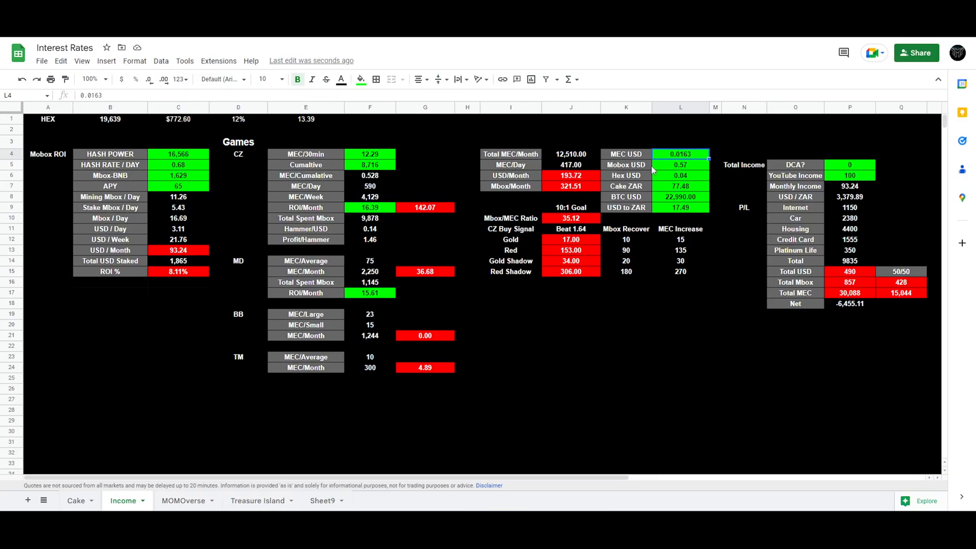
click(117, 95)
key(BackSpace)
key(Return)
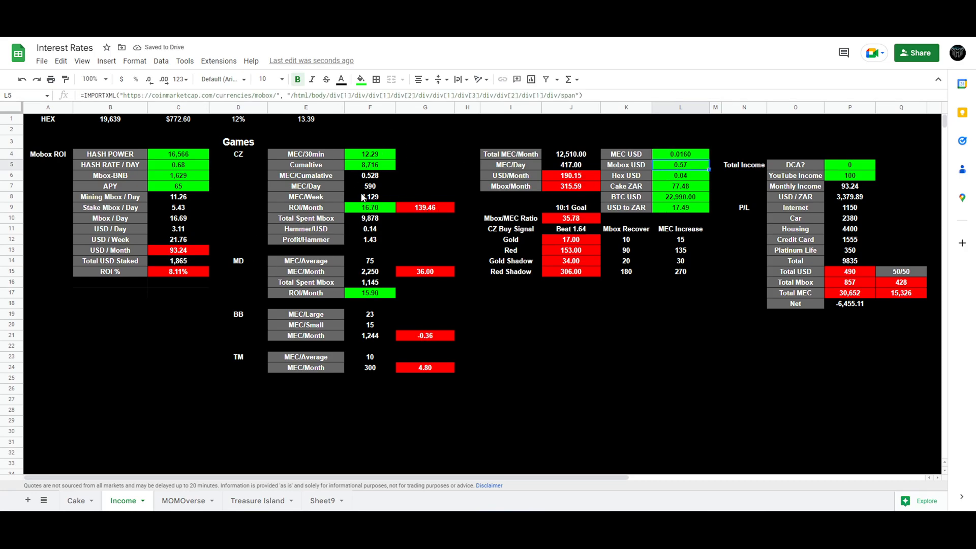
- Examine the CZ ROI and USD formulas in F9 and G9 and the BB formula in G21, and return to Sheet9
click(378, 213)
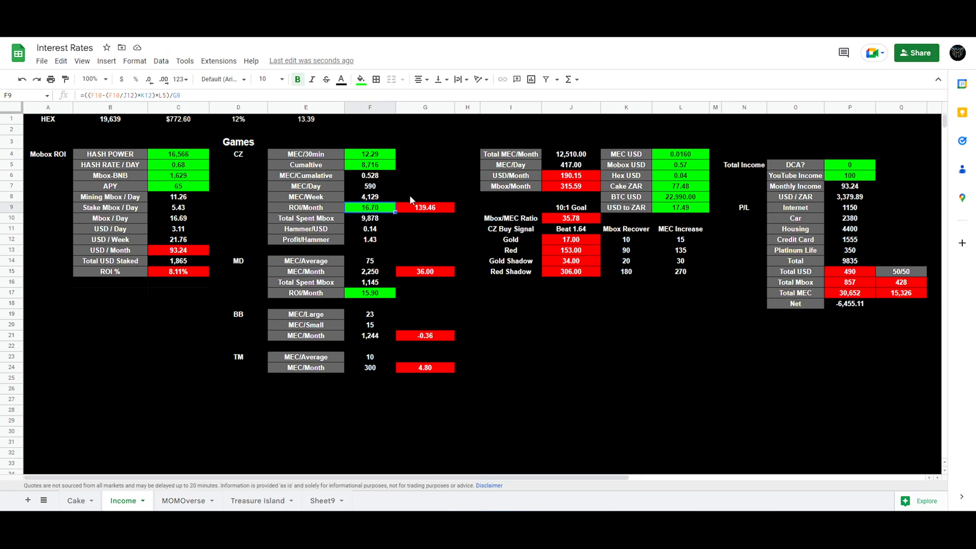
click(425, 207)
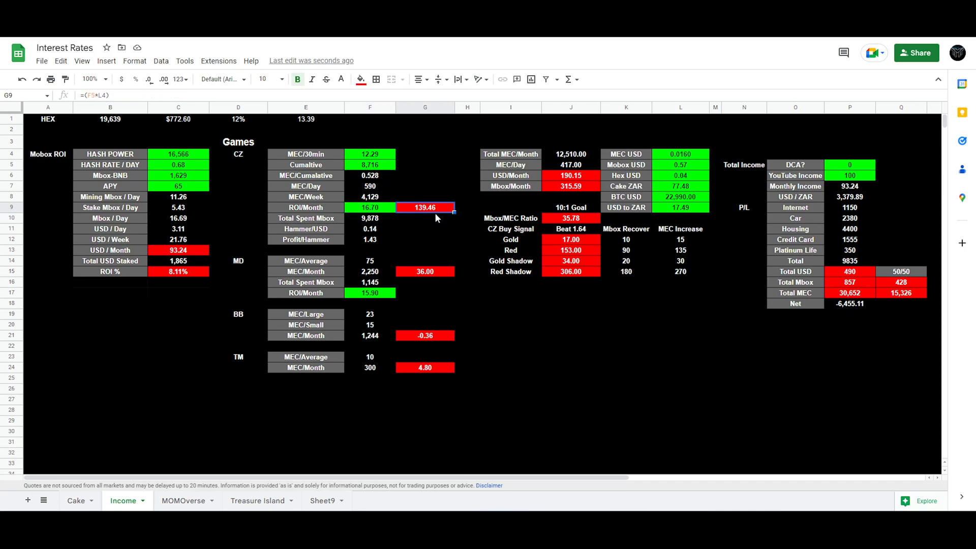
click(258, 317)
click(427, 326)
click(435, 337)
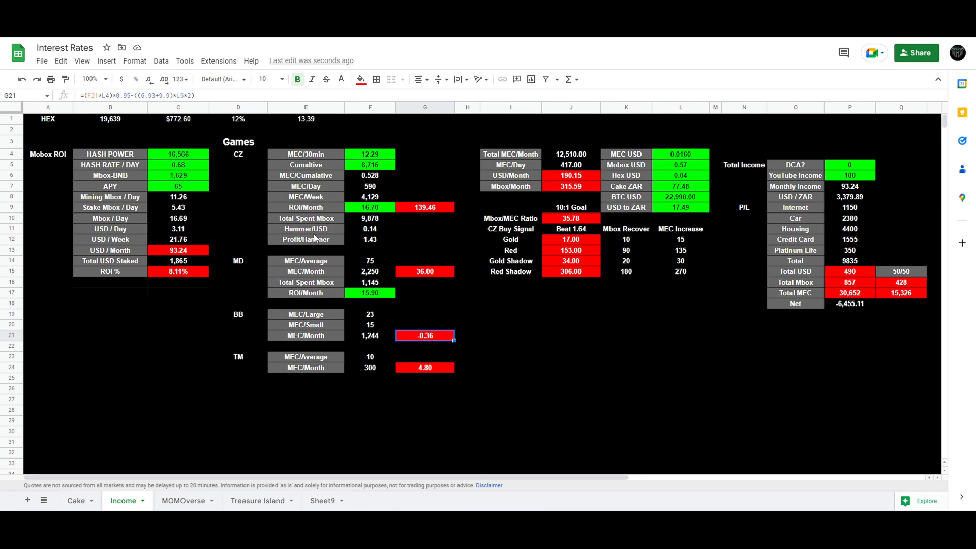
click(321, 500)
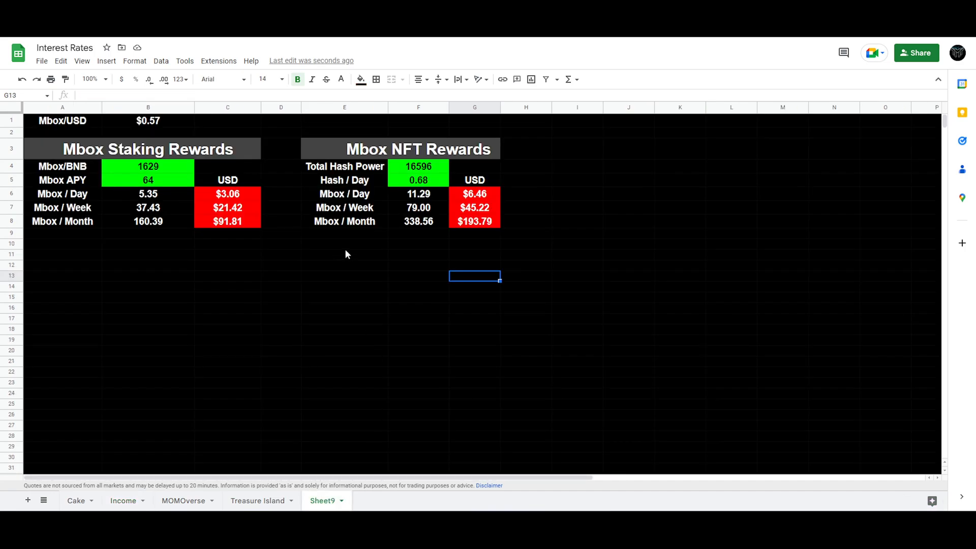